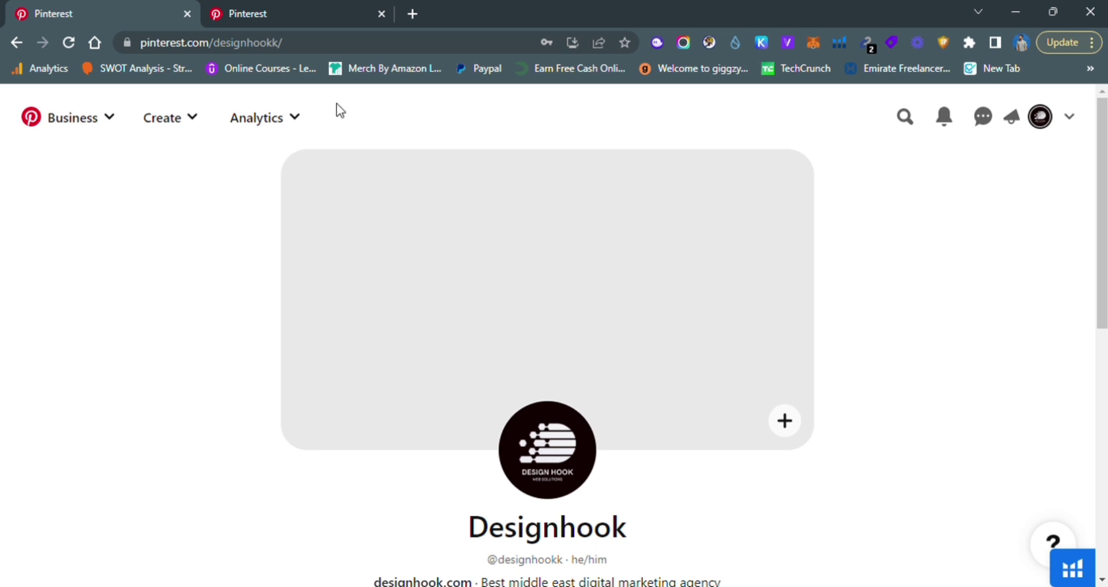
Go to the home feed and skip the email confirmation request
left_click(98, 128)
left_click(137, 165)
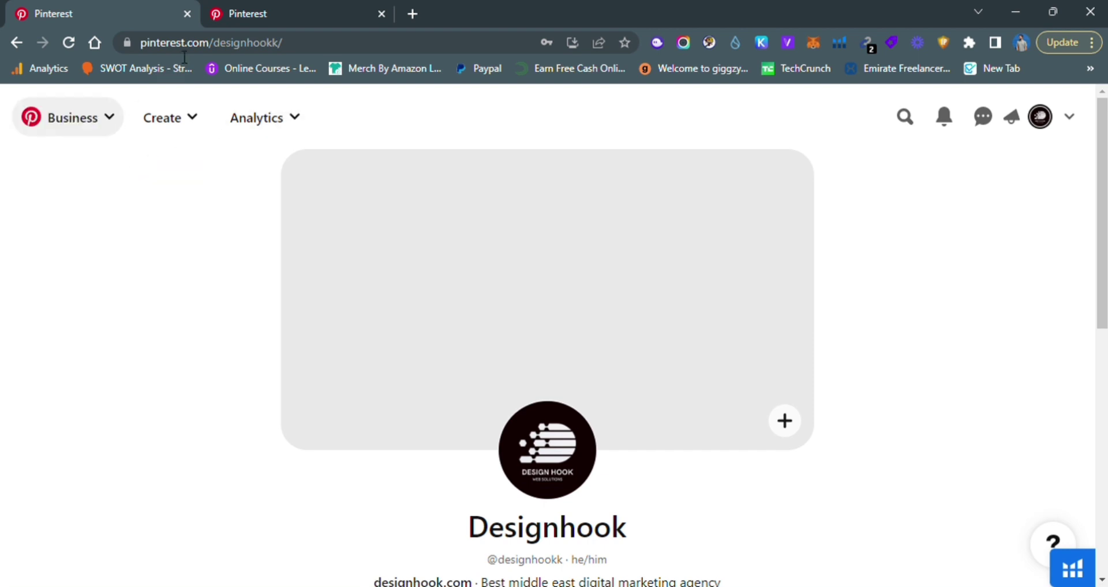
left_click(64, 125)
left_click(89, 195)
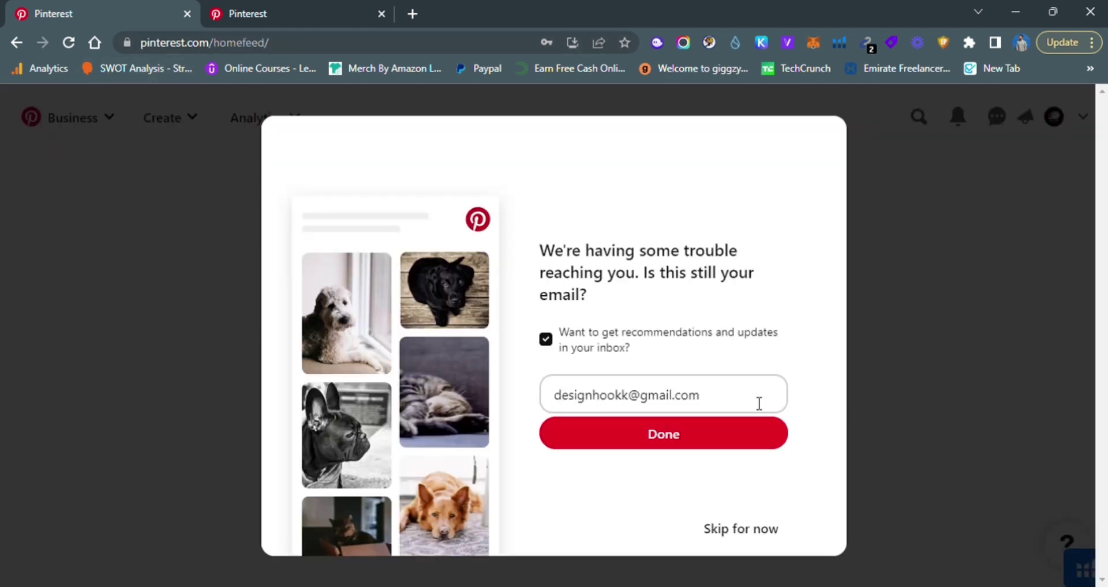
left_click(737, 535)
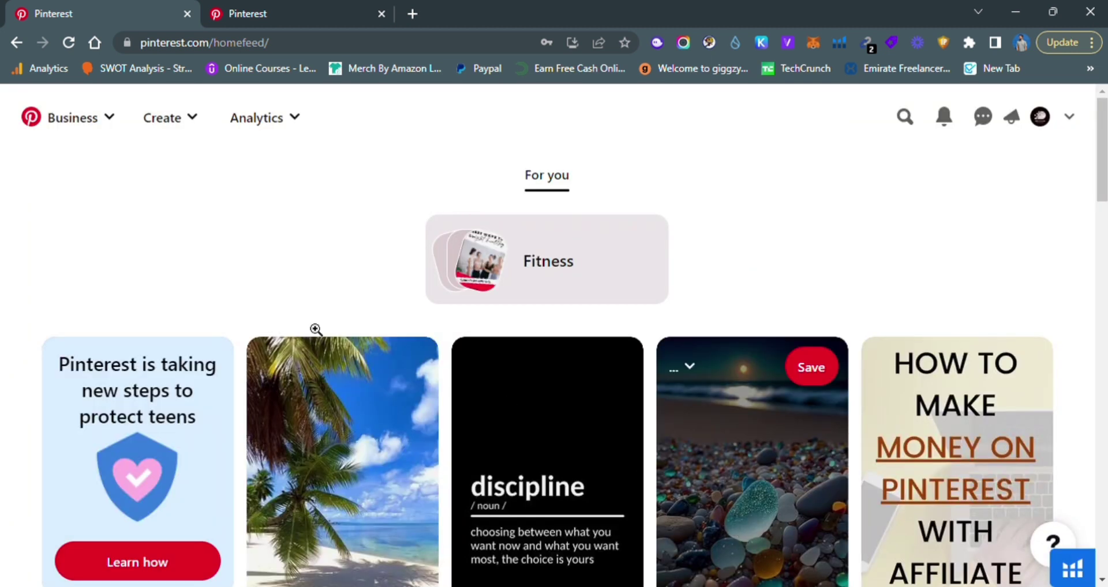
Open the ideas for the Fitness board from the home feed and return to the feed
left_click(87, 133)
left_click(527, 257)
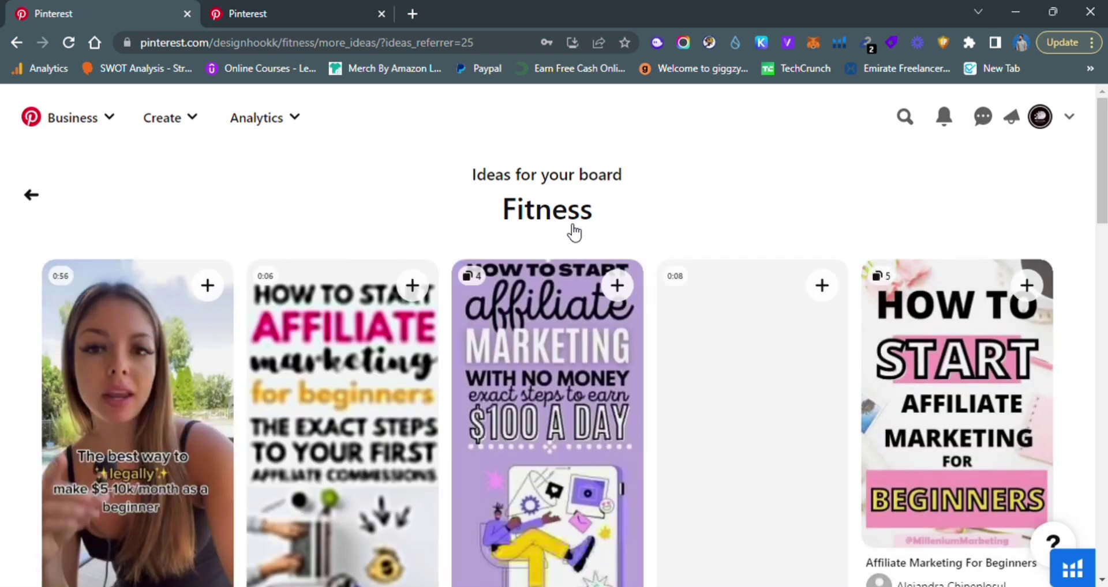
left_click(36, 195)
Open the Business hub and examine the account's monthly views and performance section
left_click(99, 128)
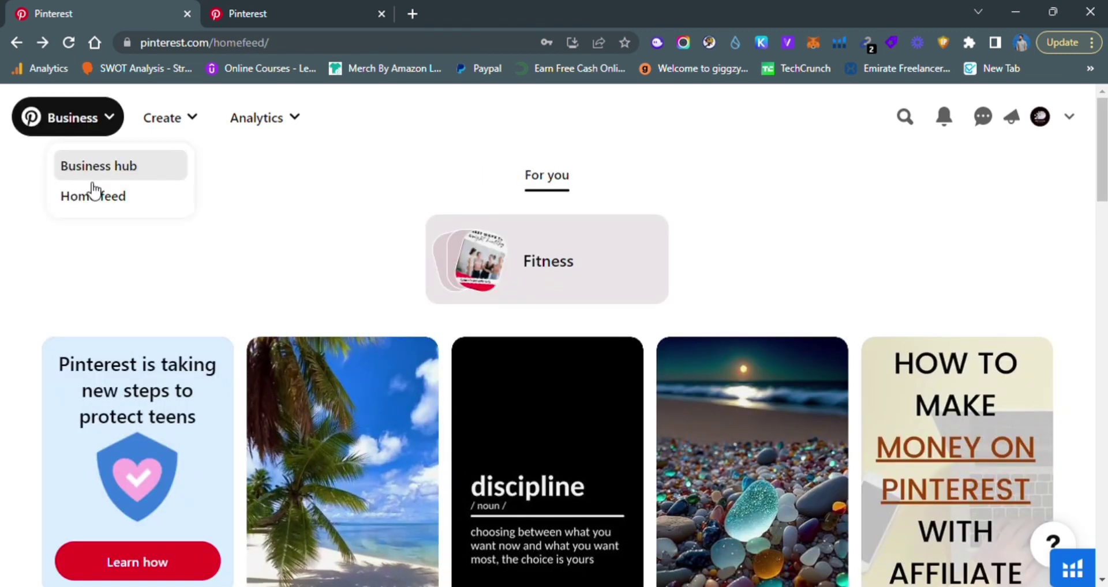
left_click(97, 170)
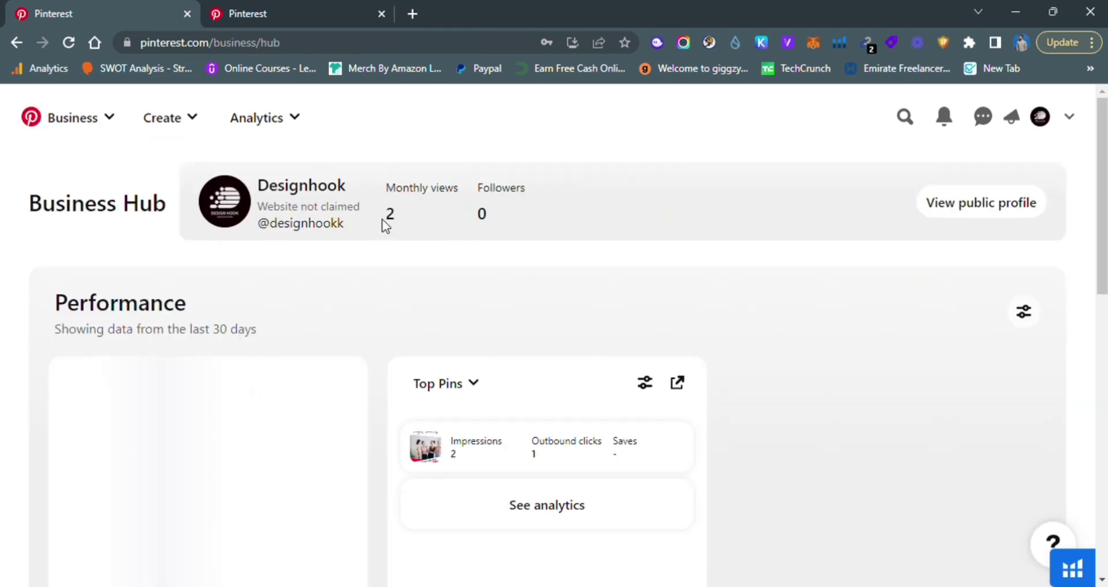
double_click(385, 215)
scroll(433, 267, "down", 3)
Open the analytics overview and examine the Pinterest activity figures, performance over time, top Pins and top boards
left_click(555, 345)
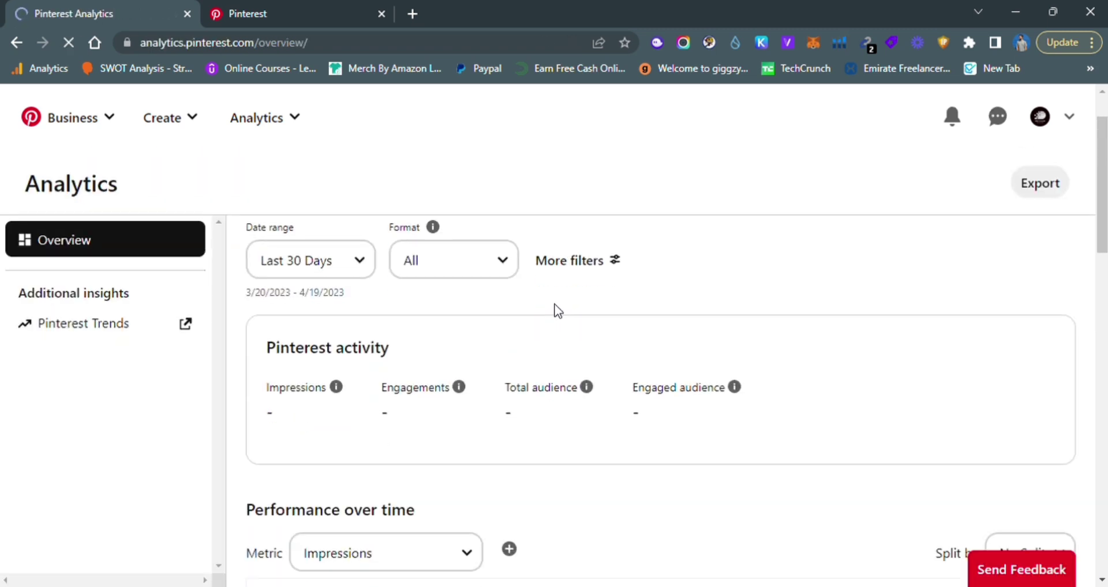
scroll(557, 310, "down", 5)
scroll(600, 346, "down", 3)
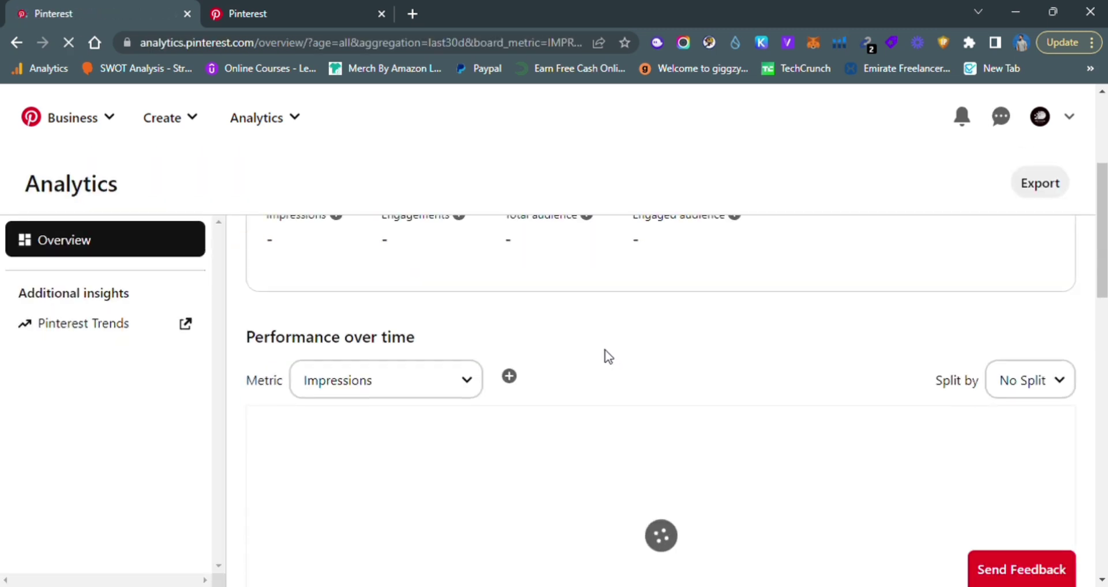
scroll(415, 355, "down", 5)
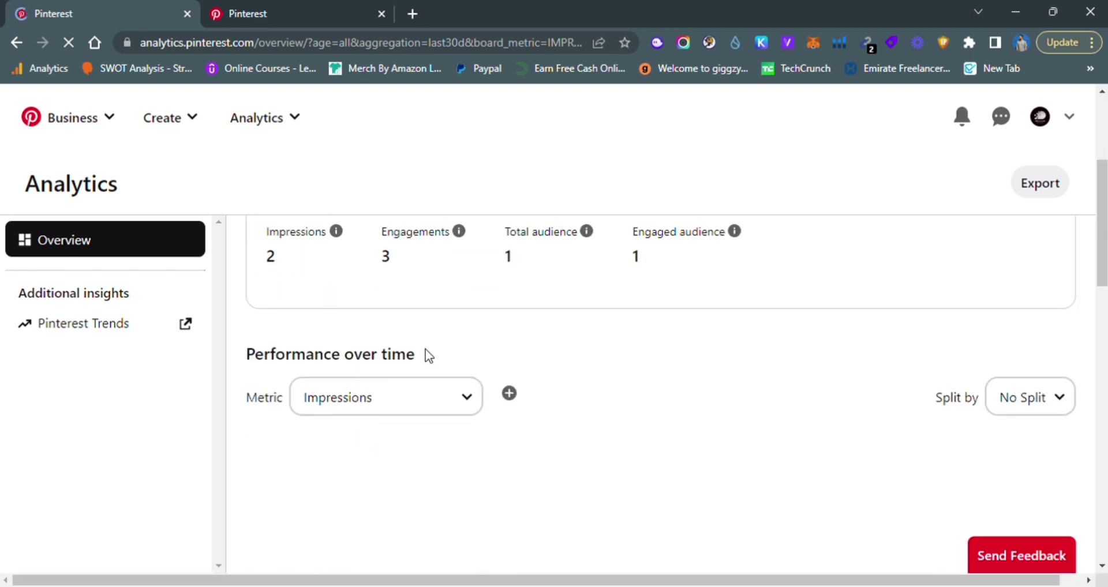
double_click(385, 333)
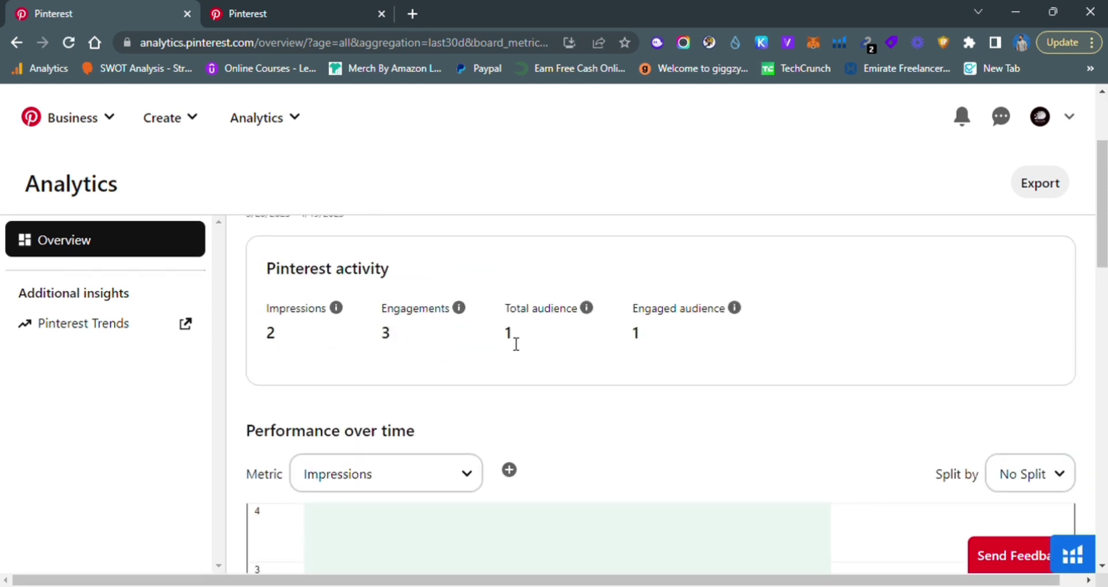
double_click(515, 343)
double_click(635, 334)
scroll(408, 359, "down", 10)
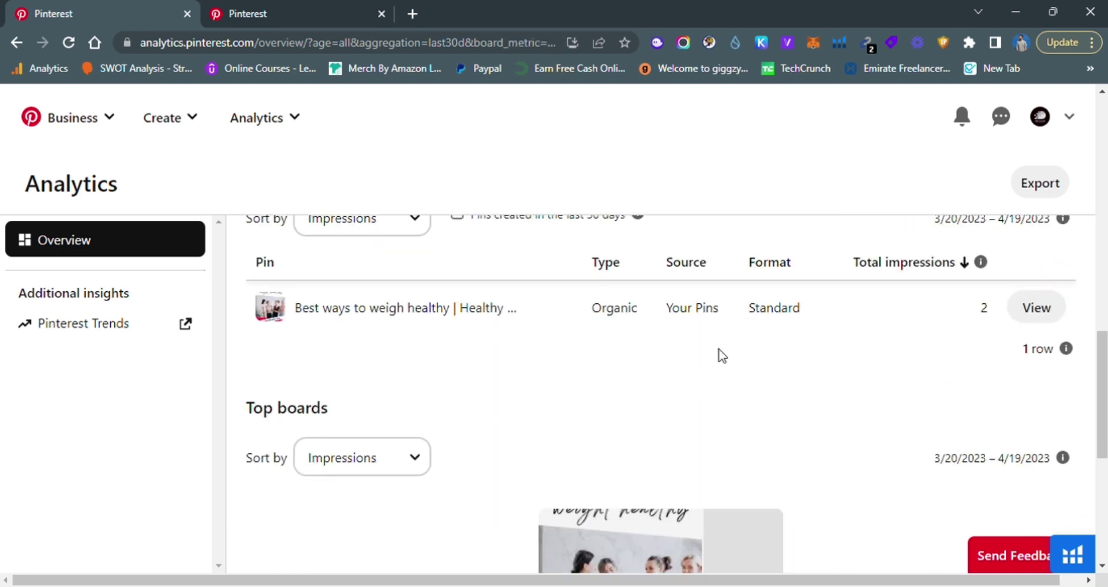
scroll(721, 356, "up", 1)
scroll(630, 397, "up", 10)
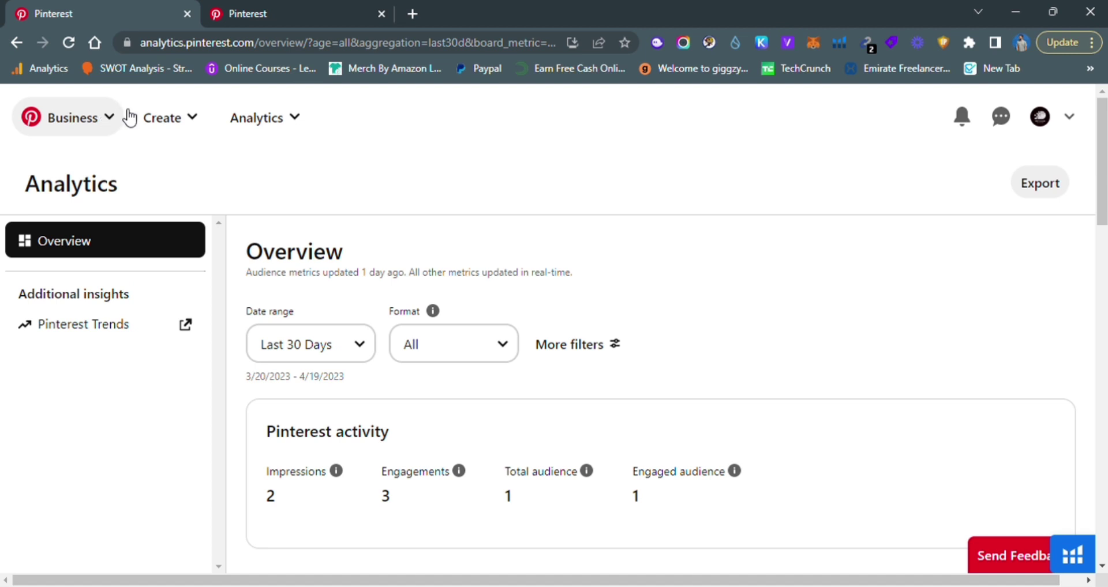
left_click(173, 118)
left_click(151, 153)
left_click(168, 121)
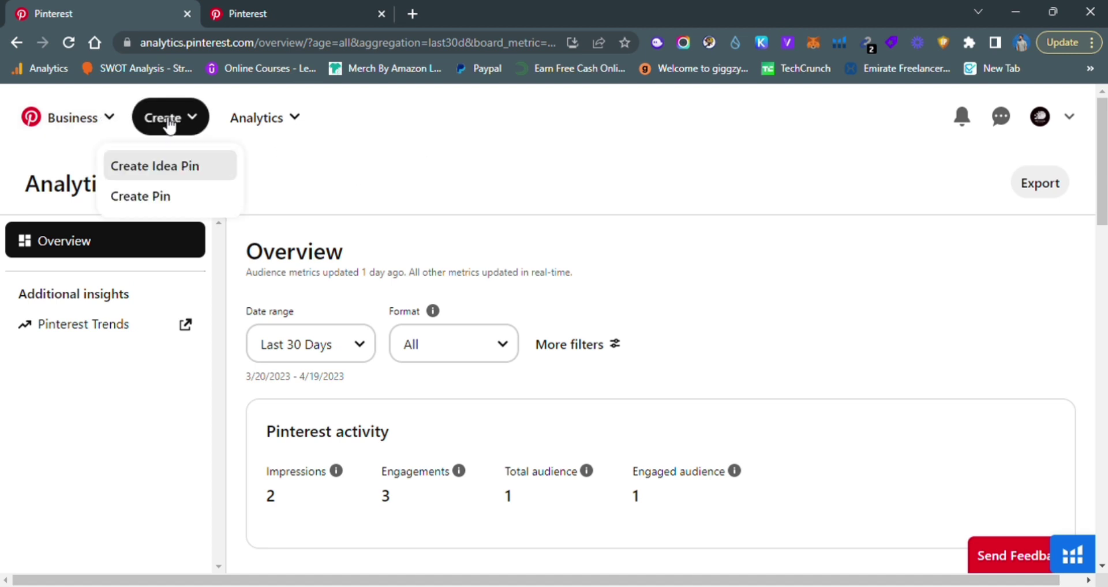
left_click(469, 163)
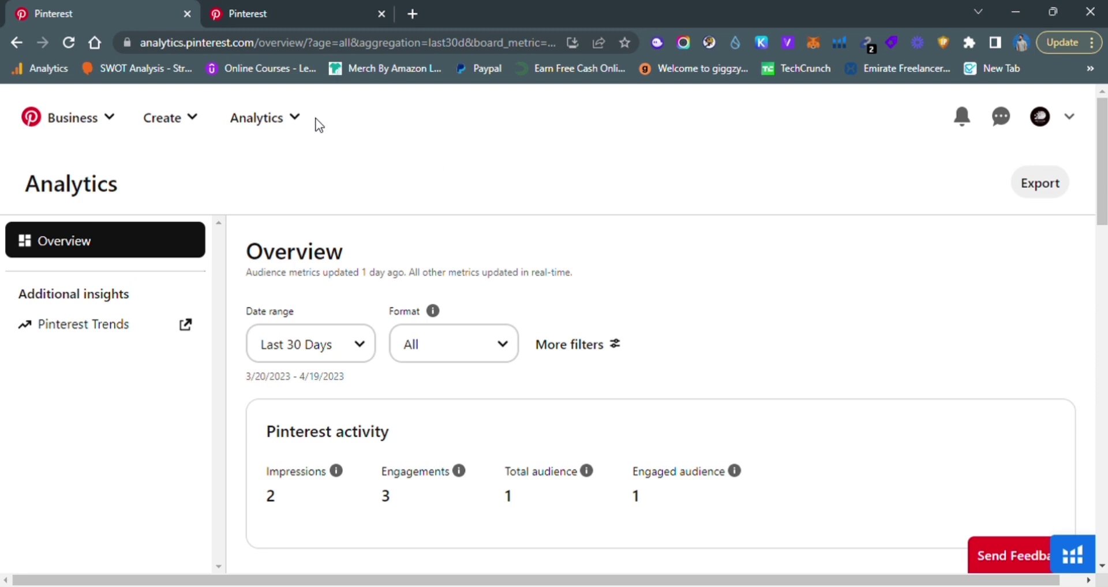
Return to the Business hub from the analytics overview
left_click(98, 126)
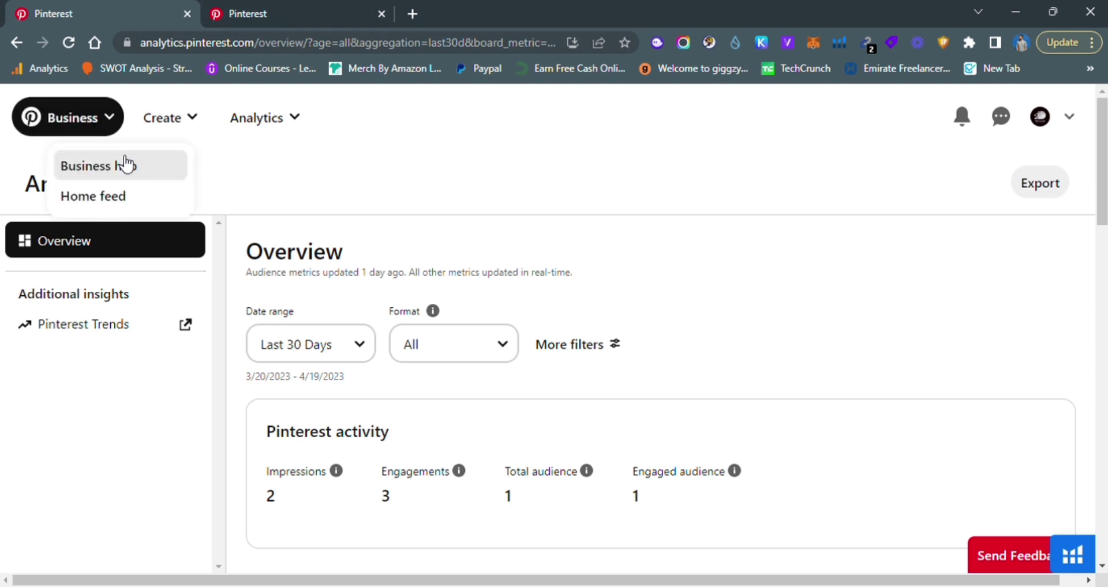
left_click(123, 164)
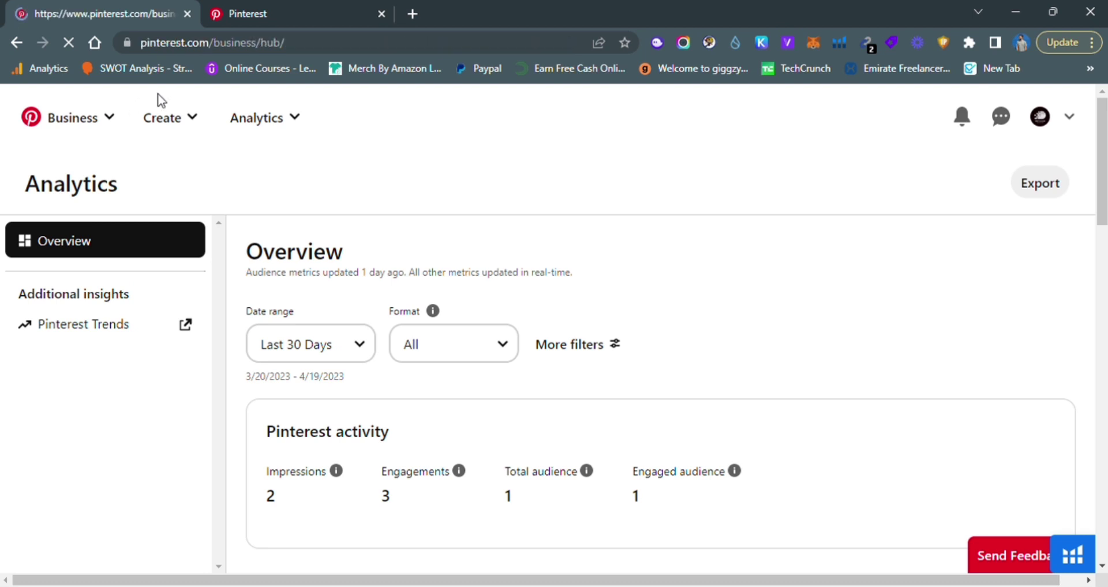
scroll(254, 208, "down", 2)
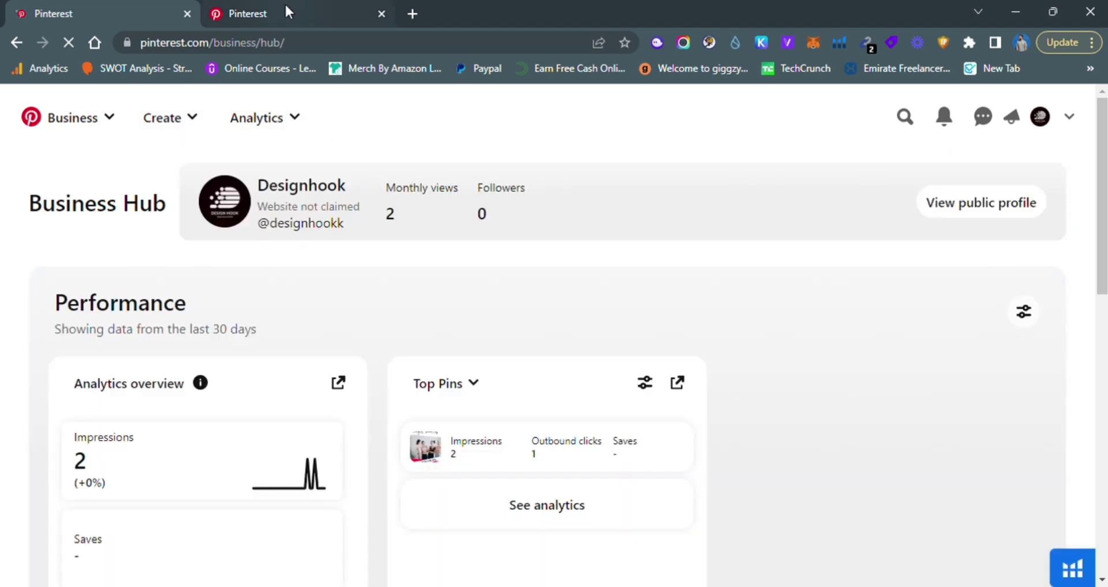
left_click(285, 3)
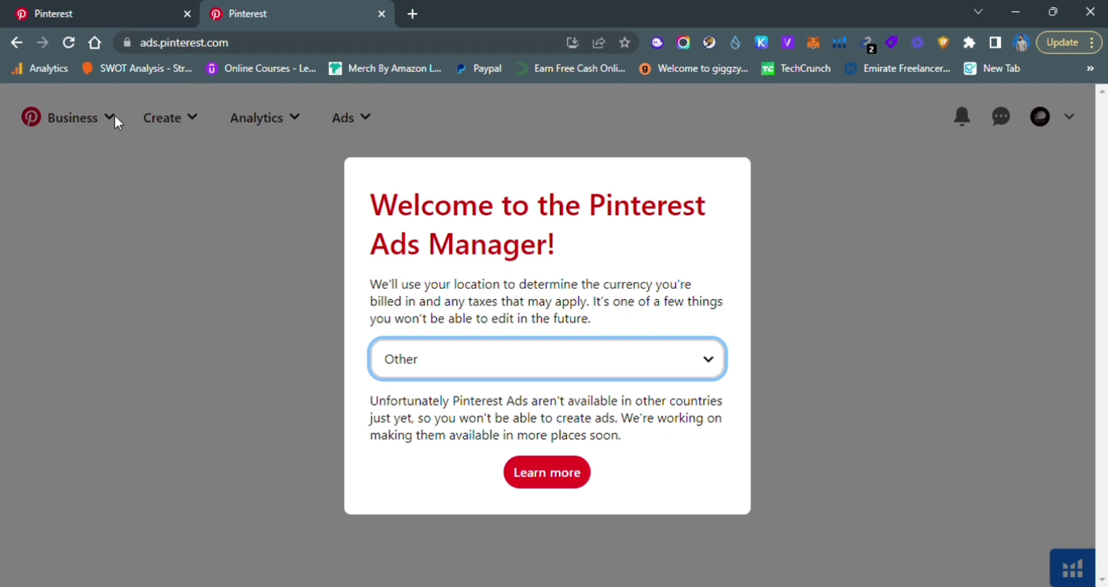
key("ctrl+shift+Tab")
left_click(168, 117)
left_click(218, 164)
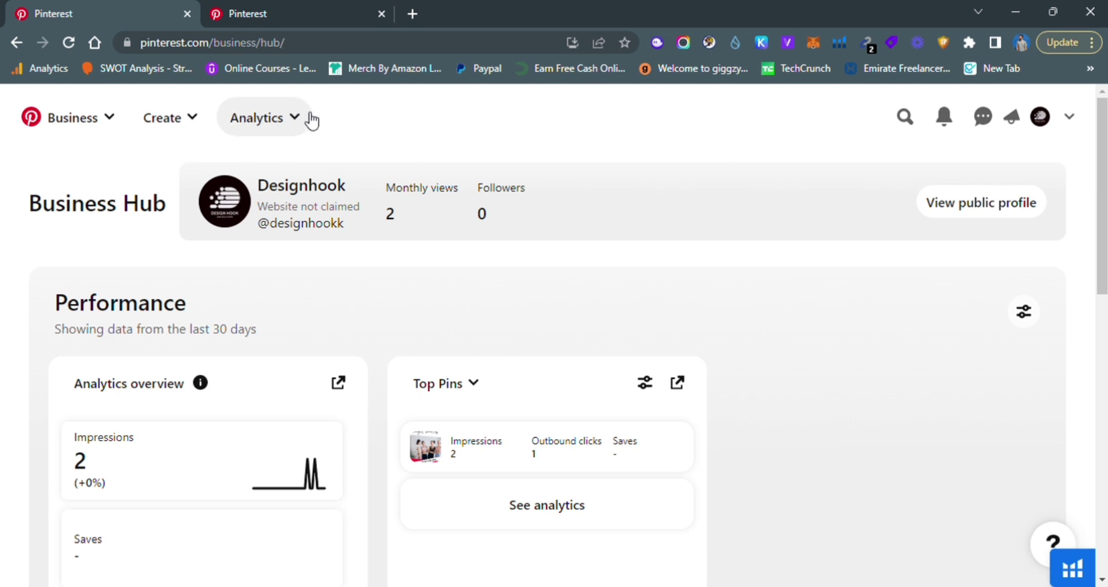
Bring up the Pinterest Ads Manager page and read its welcome dialog about location and billing currency
left_click(272, 7)
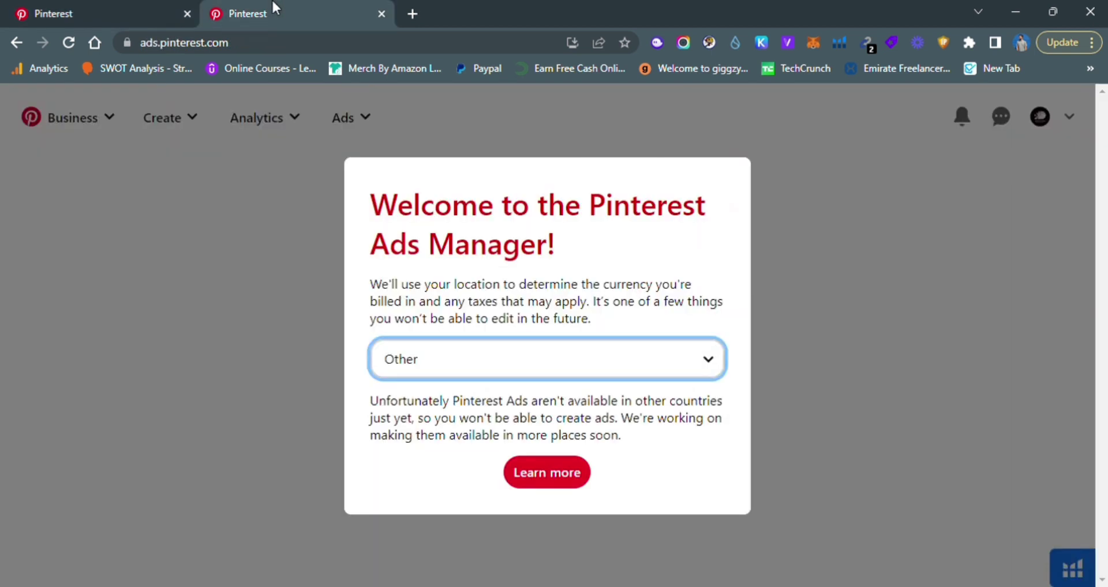
left_click(243, 46)
left_click(254, 276)
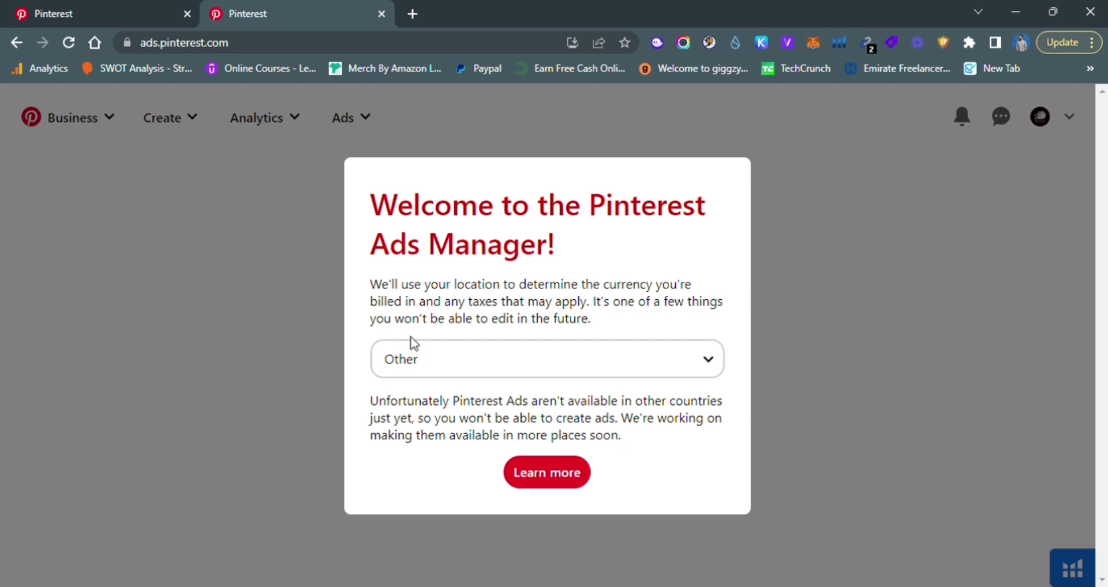
left_click_drag(391, 215, 705, 211)
left_click(562, 259)
Try United Kingdom (British Pounds) as the billing location, set it back to Other and read the availability note
left_click(537, 374)
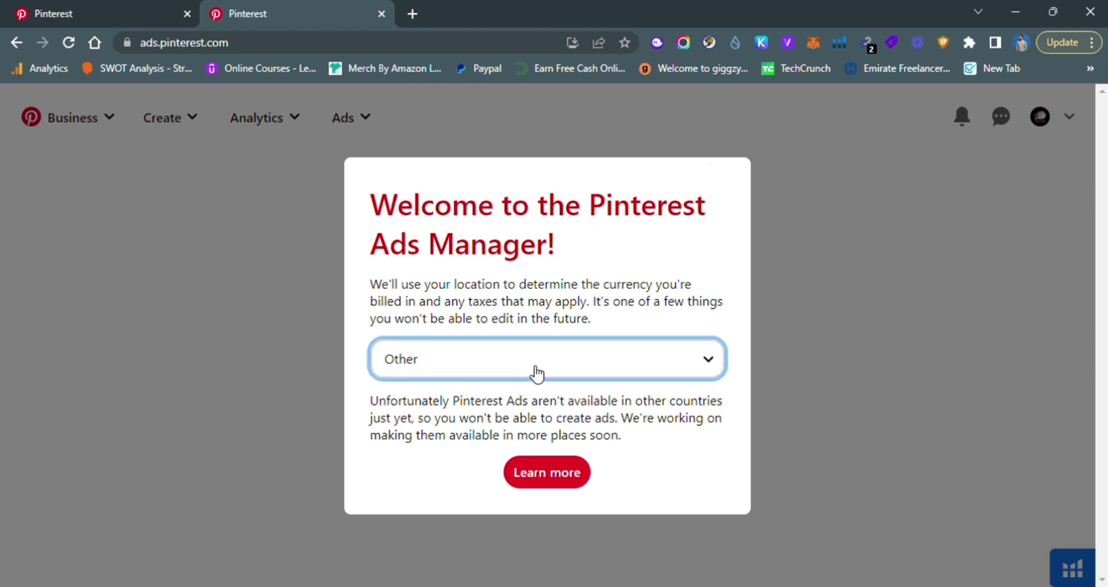
key("u")
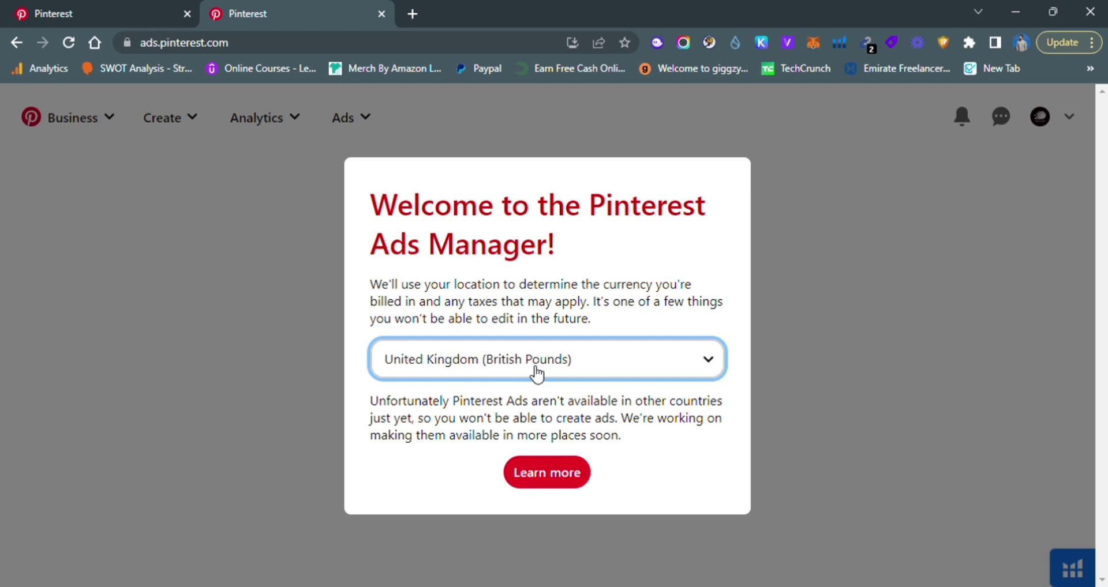
key("o")
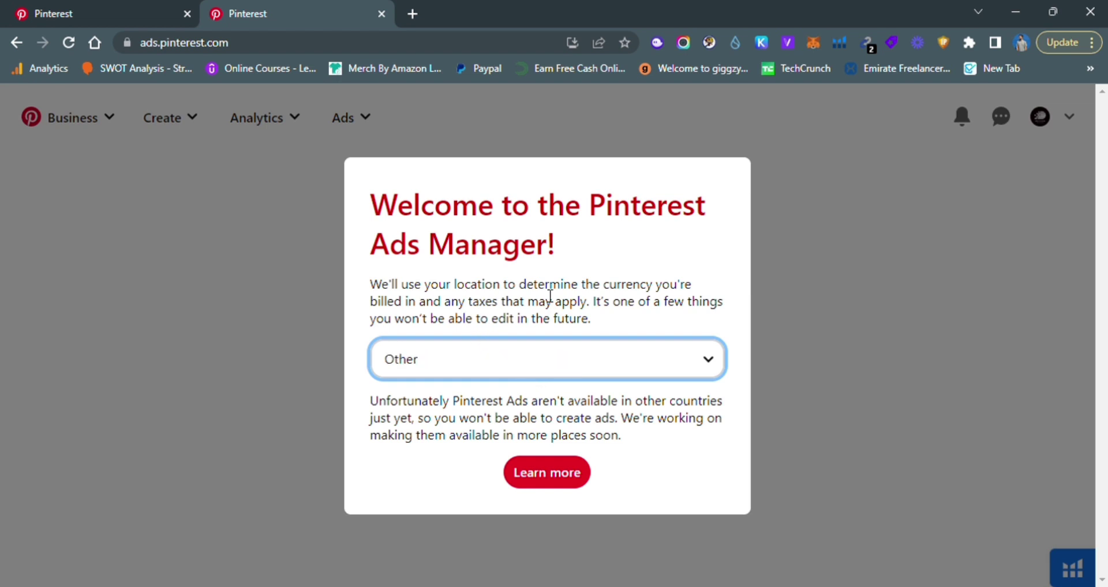
left_click(892, 407)
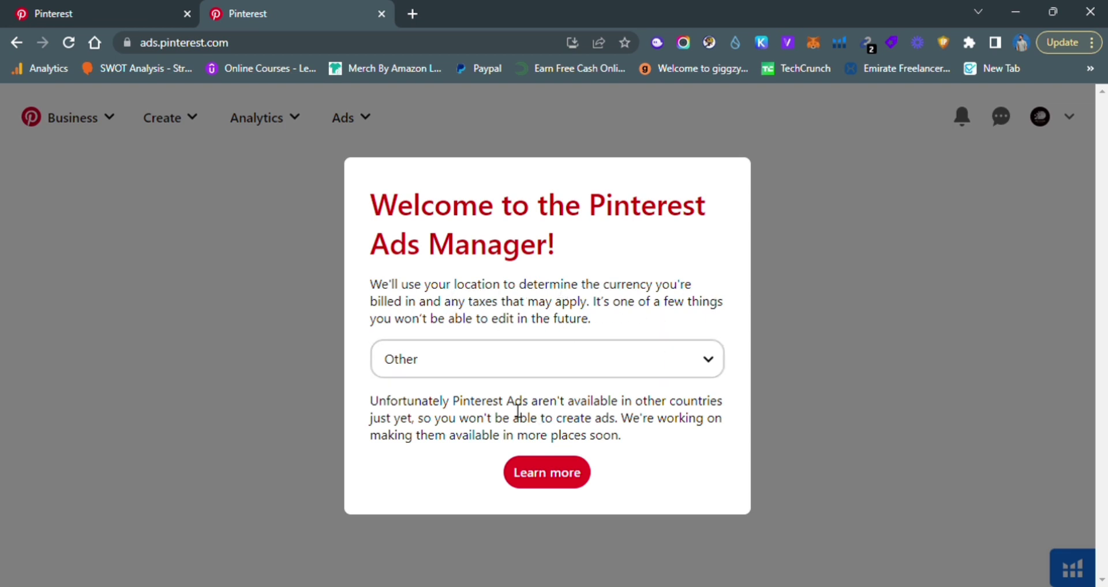
left_click_drag(507, 404, 754, 395)
Try Spain (Euros), Poland (Poland Zloty) and Portugal (Euros) as the billing location
left_click(584, 375)
key("s")
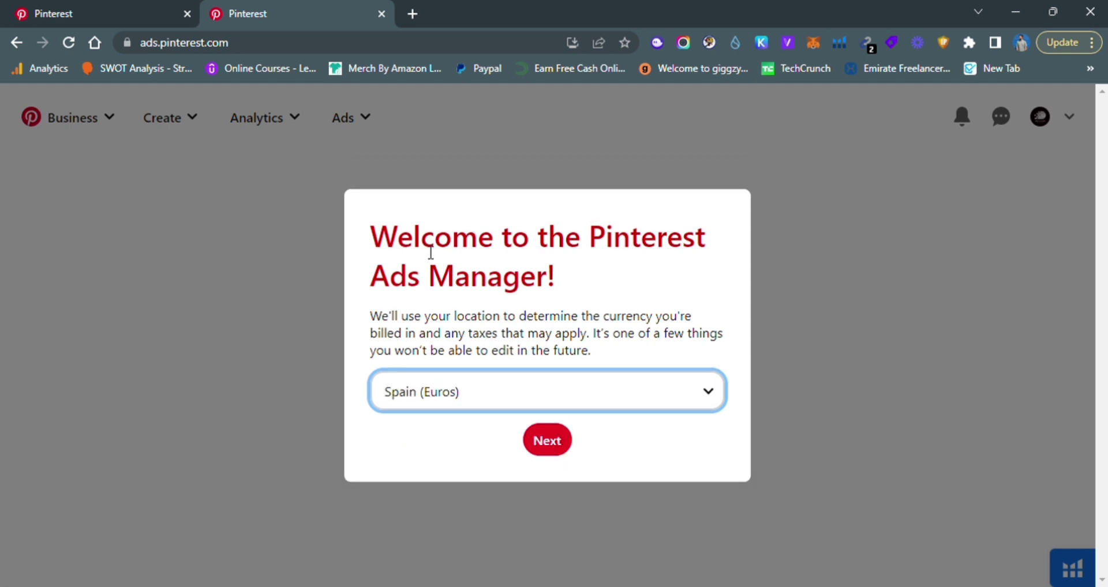
left_click(539, 440)
left_click(460, 400)
key("p")
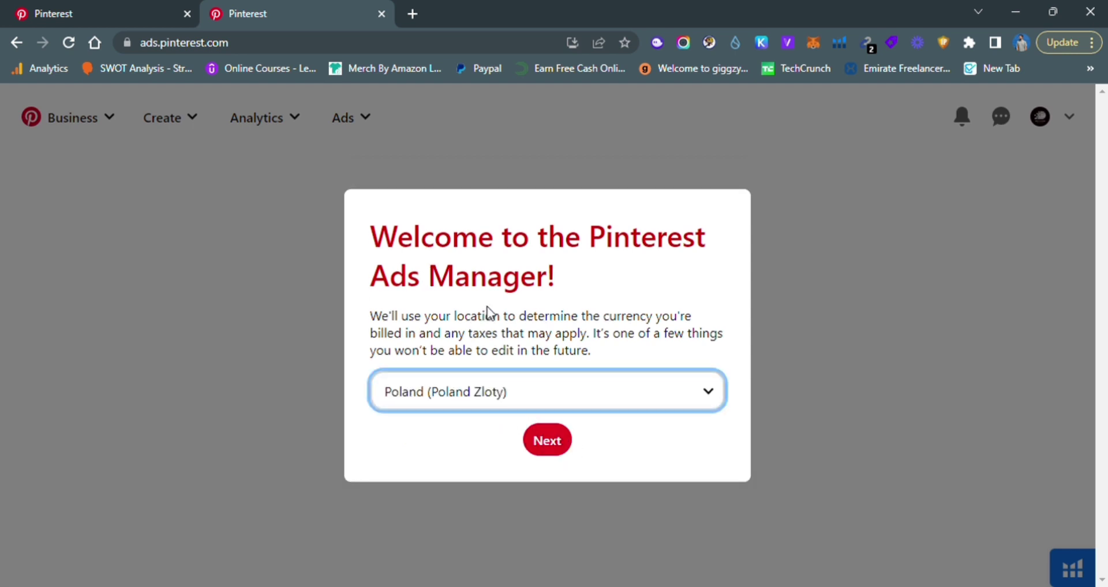
key("p")
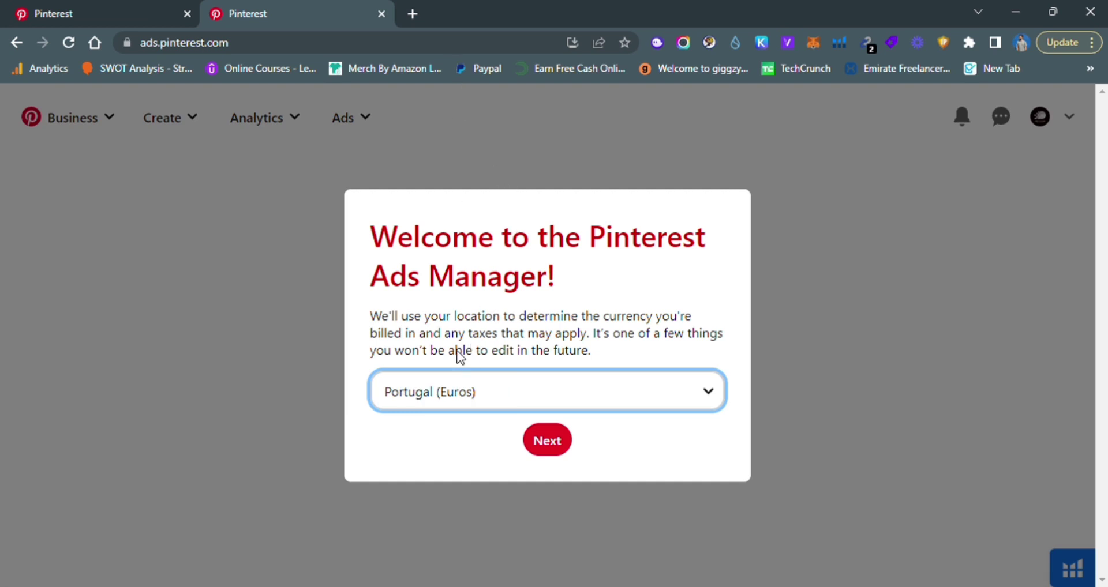
Set the billing location to United States (Dollars) and accept the Advertising Agreement to open the ad account overview
key("u")
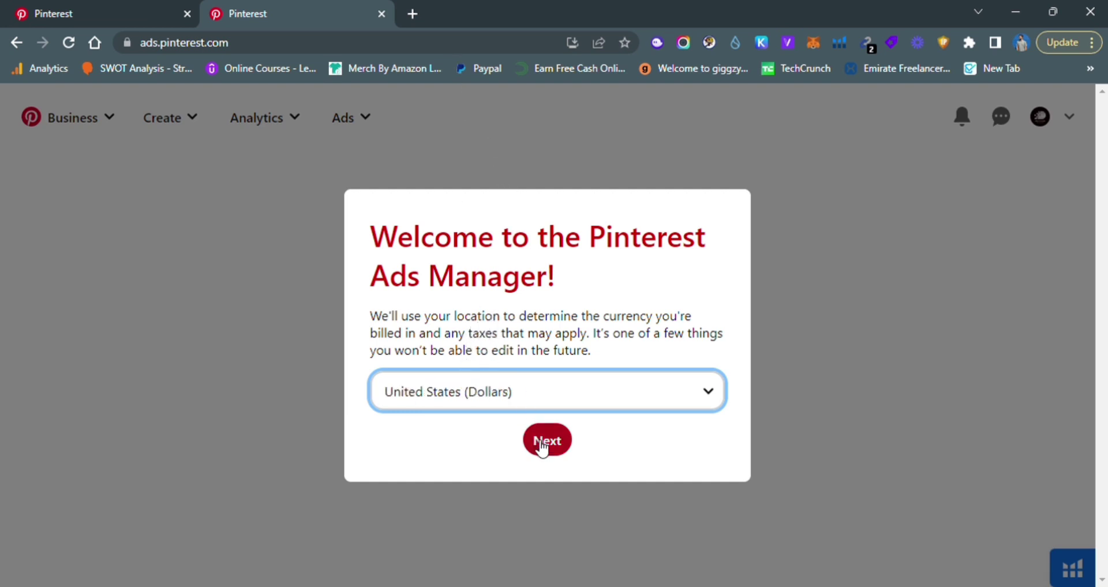
left_click(545, 445)
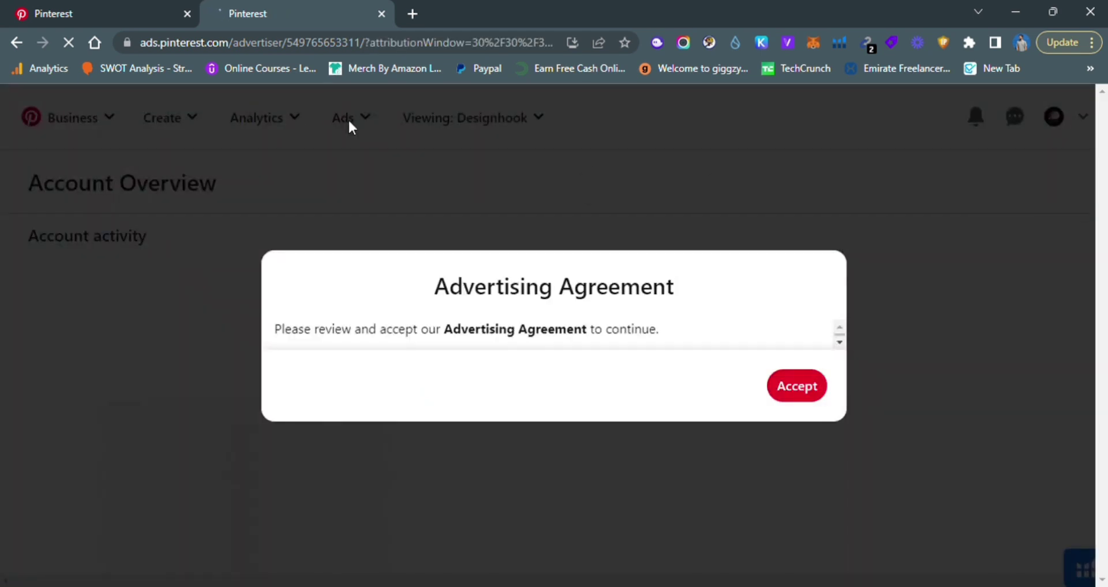
left_click(797, 387)
scroll(386, 305, "down", 4)
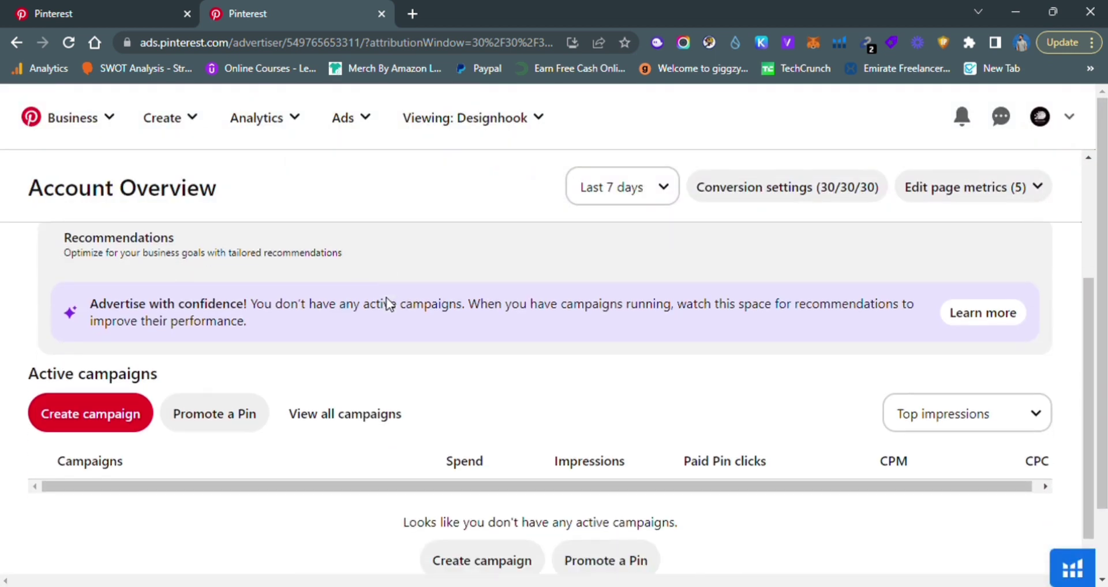
scroll(398, 297, "up", 4)
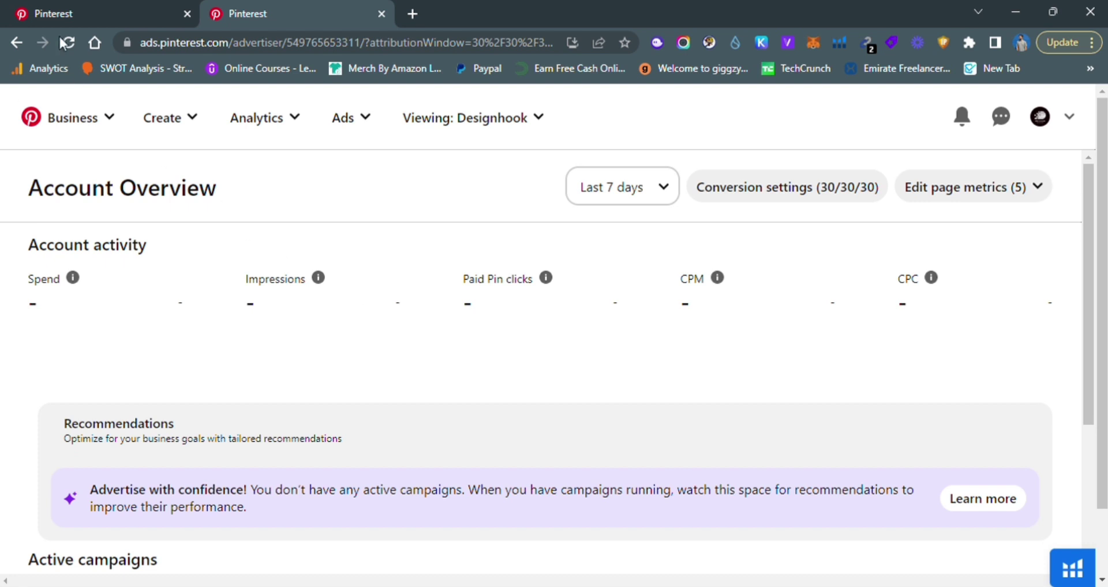
left_click(115, 13)
left_click(247, 10)
left_click(354, 124)
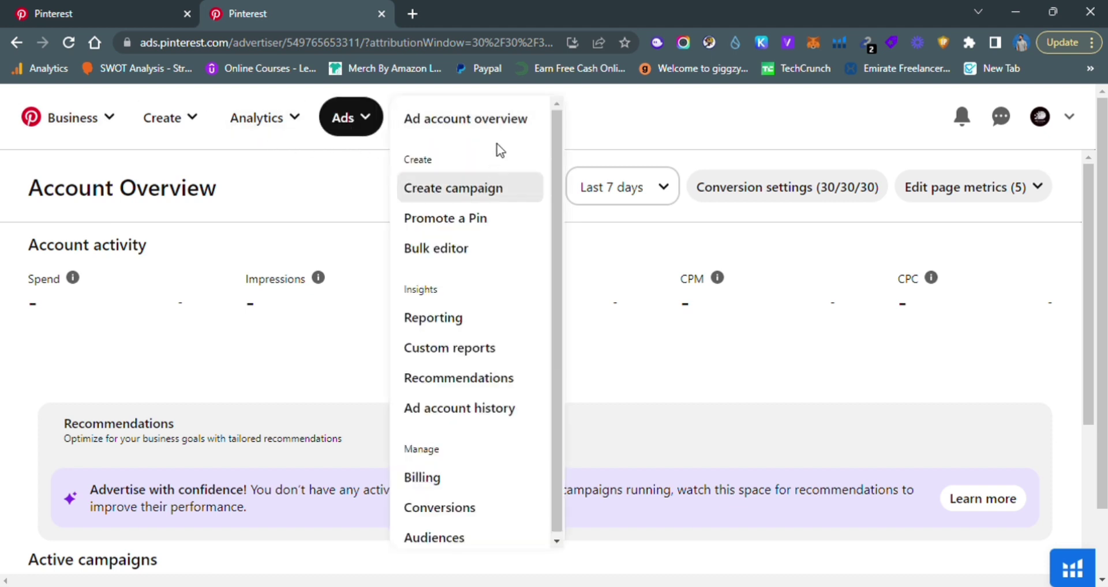
left_click(242, 121)
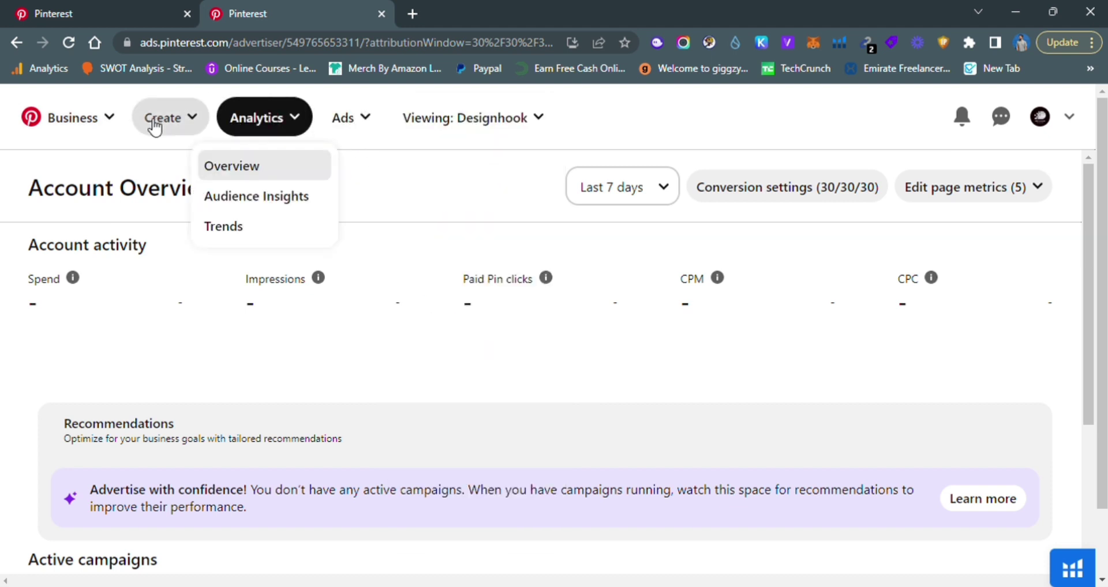
left_click(354, 131)
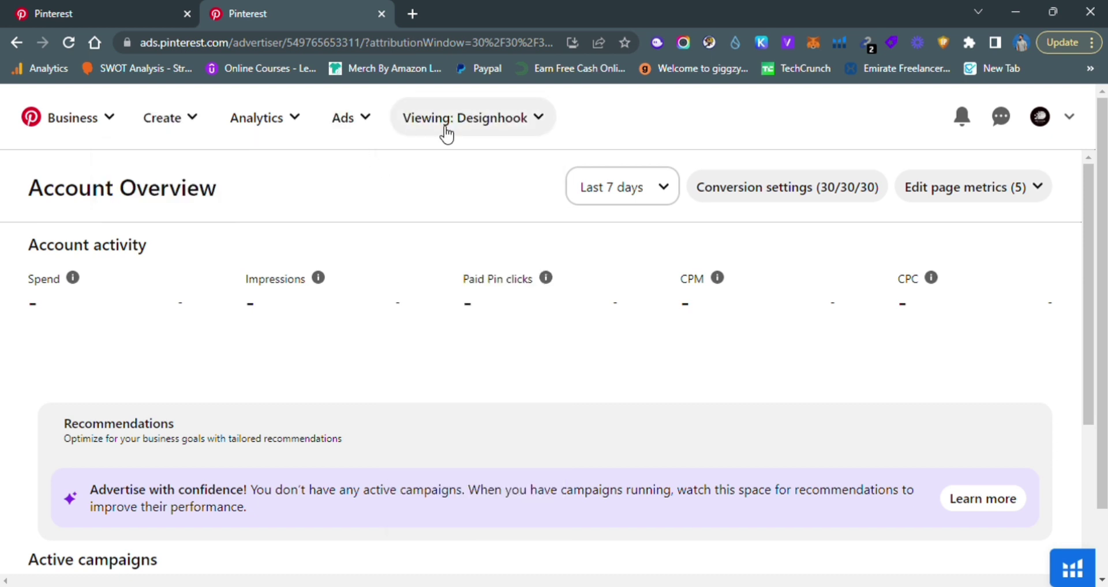
Start creating a new ad campaign for the Designhook ad account
left_click(446, 134)
left_click(362, 137)
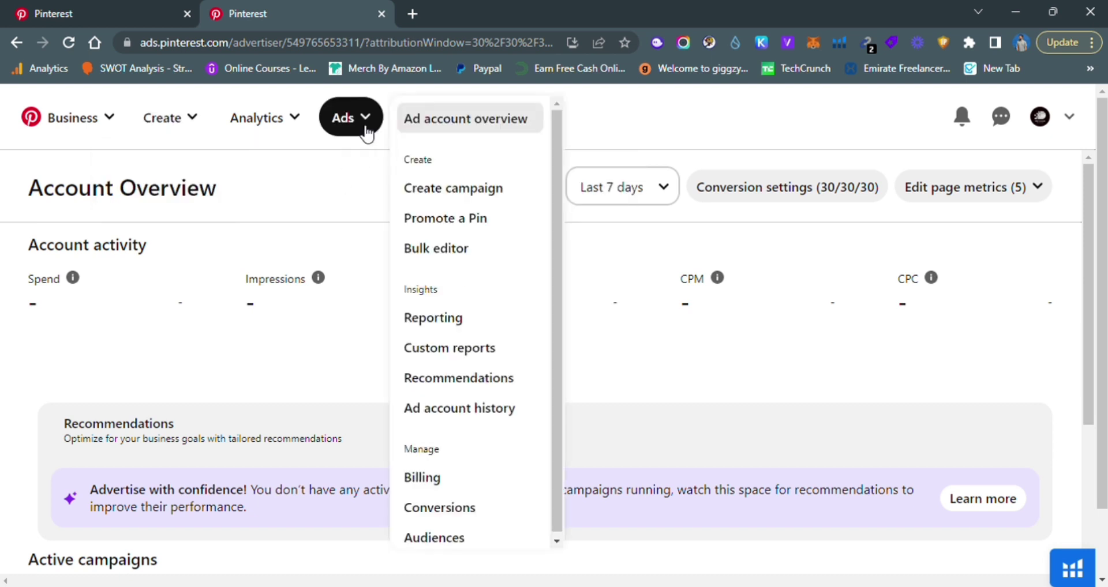
left_click(451, 184)
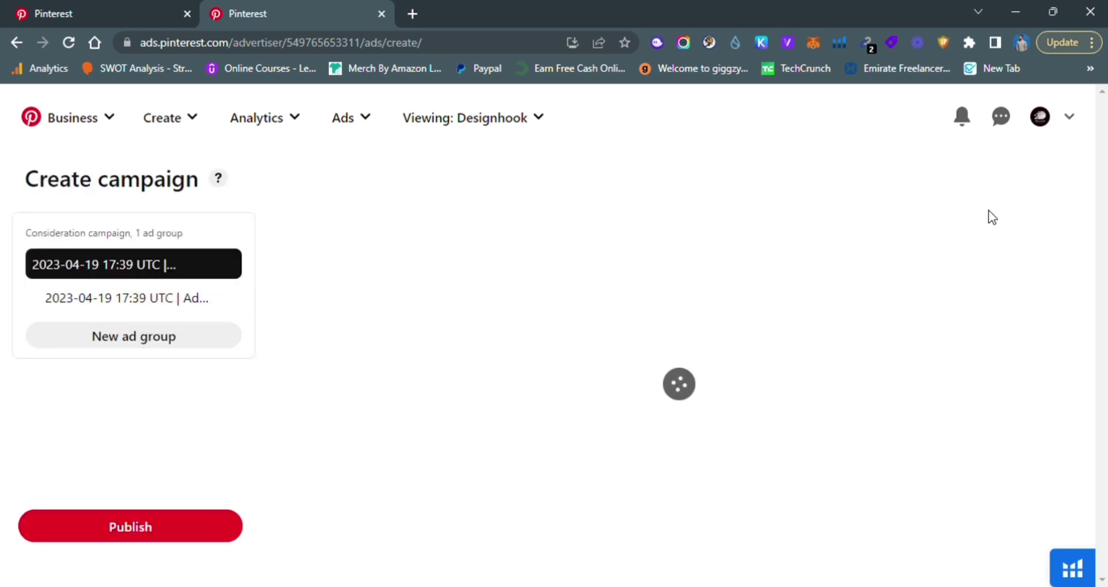
Choose Brand awareness as the campaign objective and continue to the ad group settings
scroll(552, 305, "down", 8)
scroll(873, 378, "up", 7)
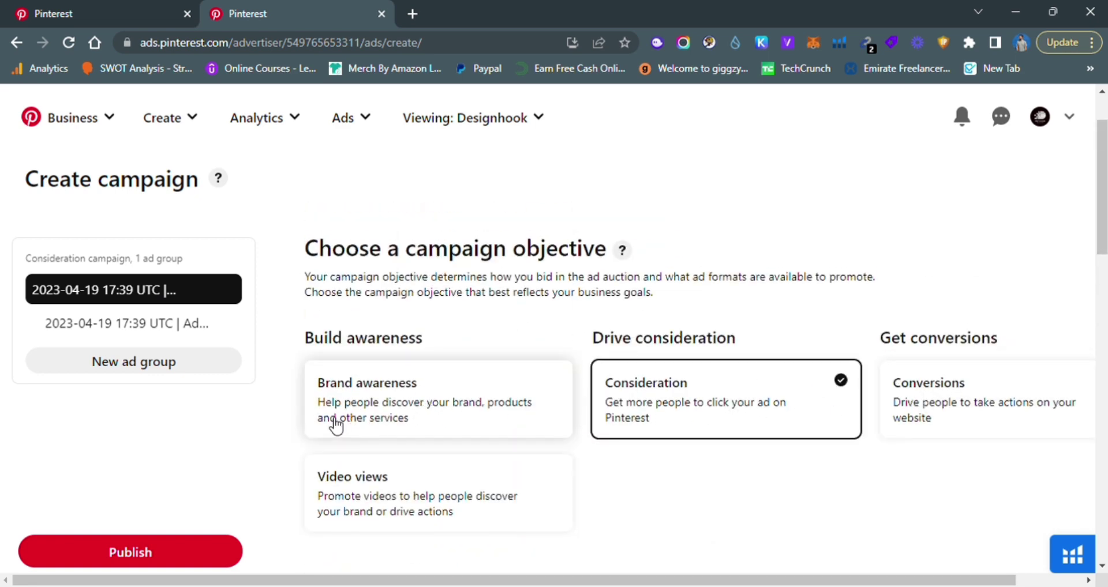
left_click(410, 413)
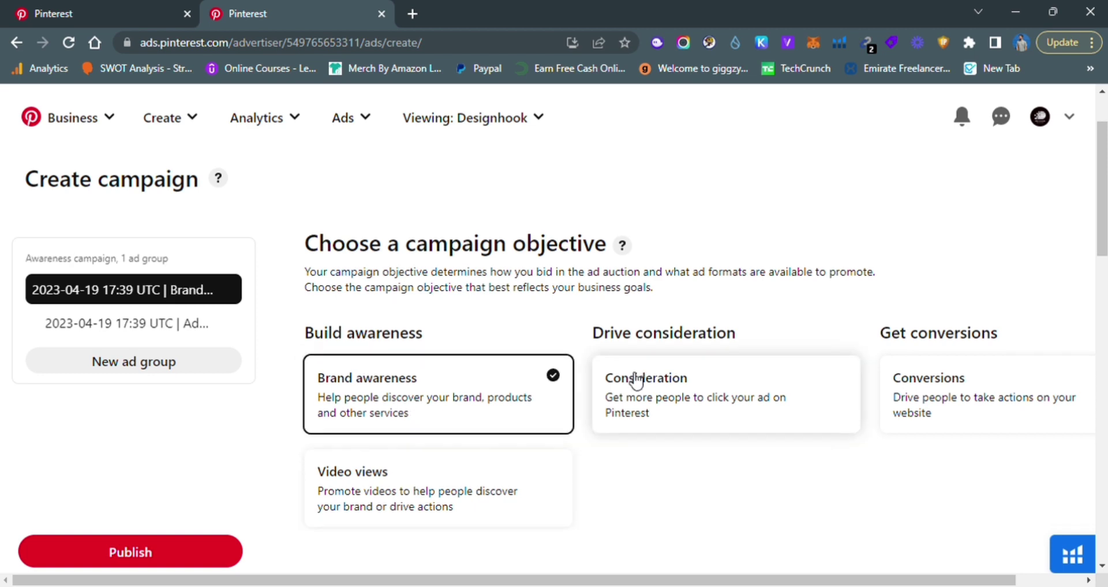
scroll(633, 381, "down", 5)
scroll(633, 380, "down", 10)
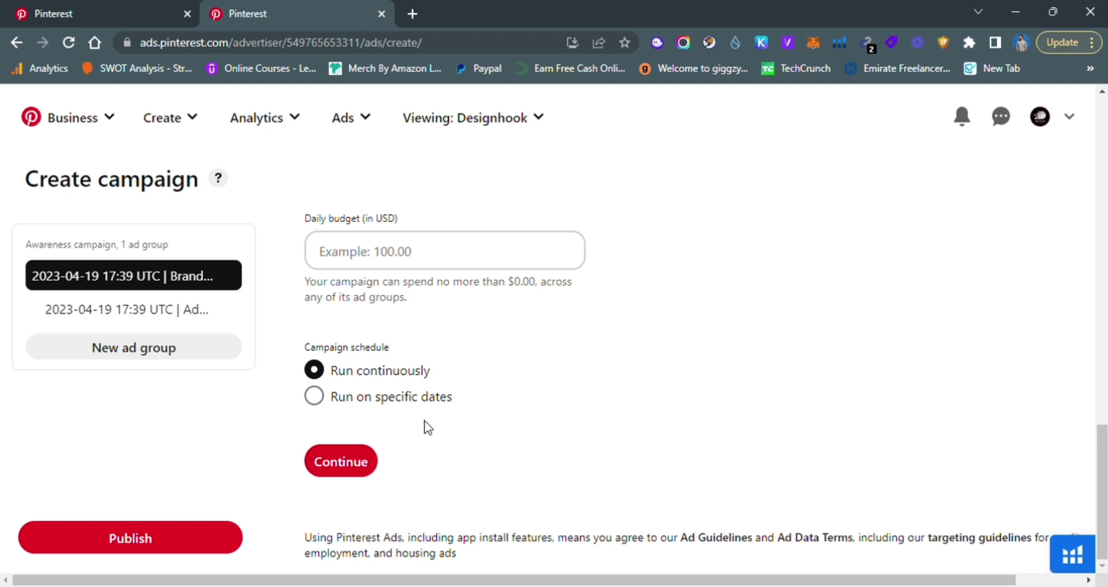
left_click(367, 465)
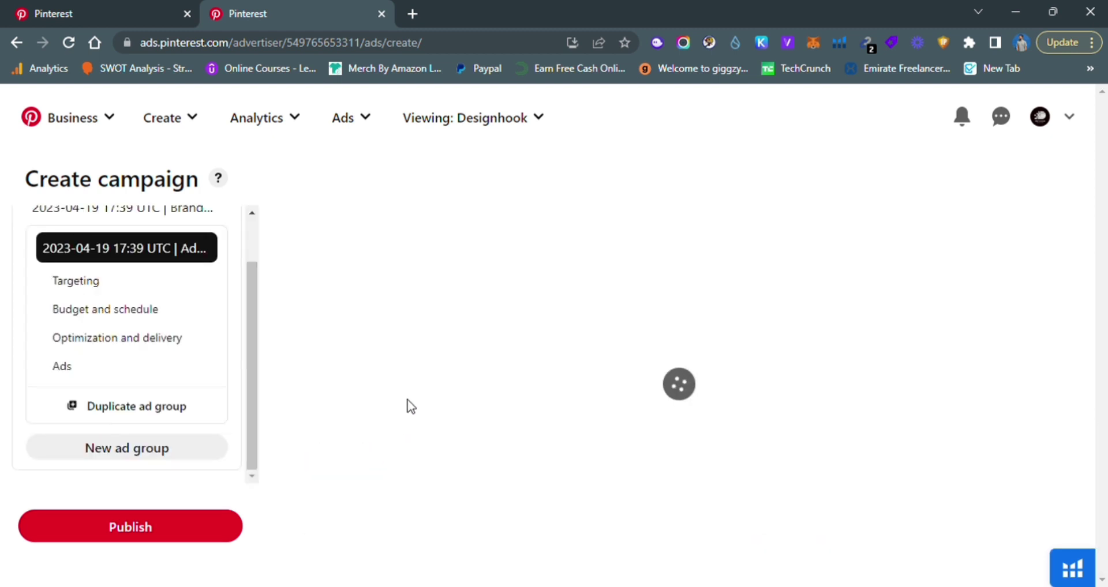
Set the ad group's bidding to Custom under Optimization and delivery
scroll(453, 336, "down", 4)
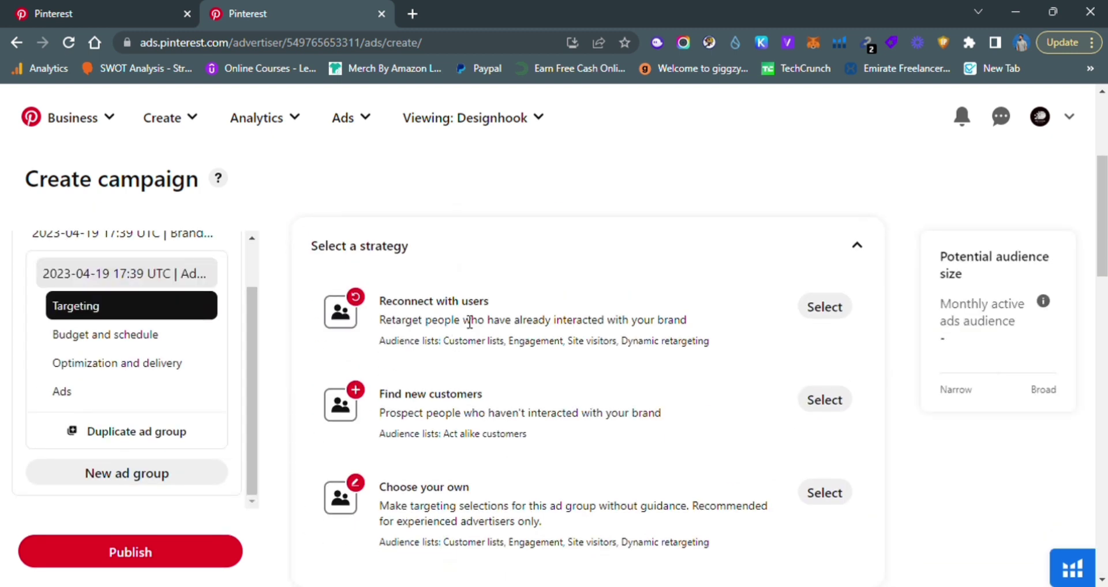
scroll(476, 267, "down", 7)
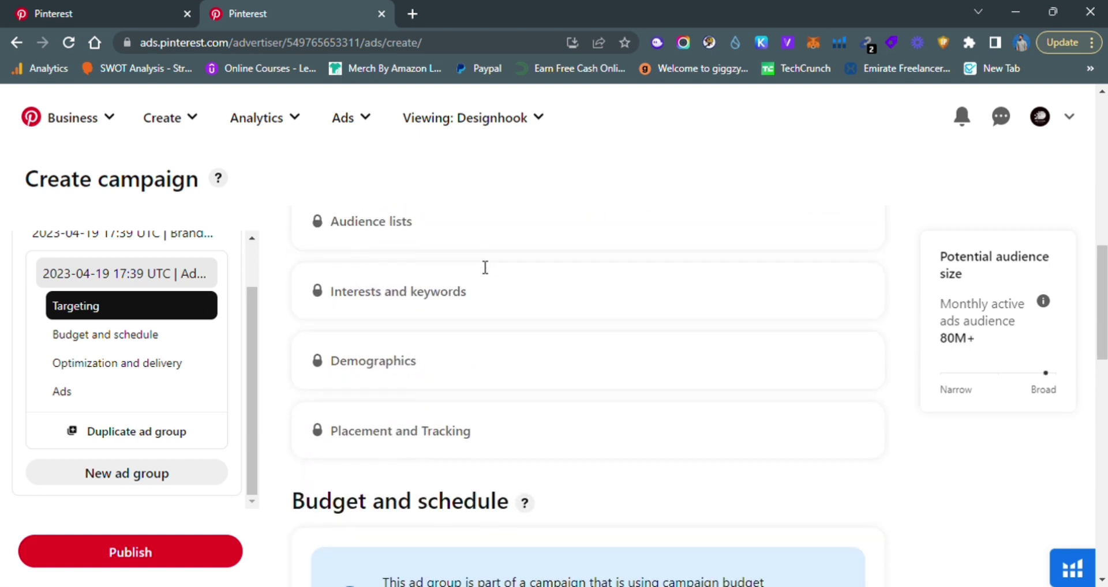
scroll(417, 311, "down", 9)
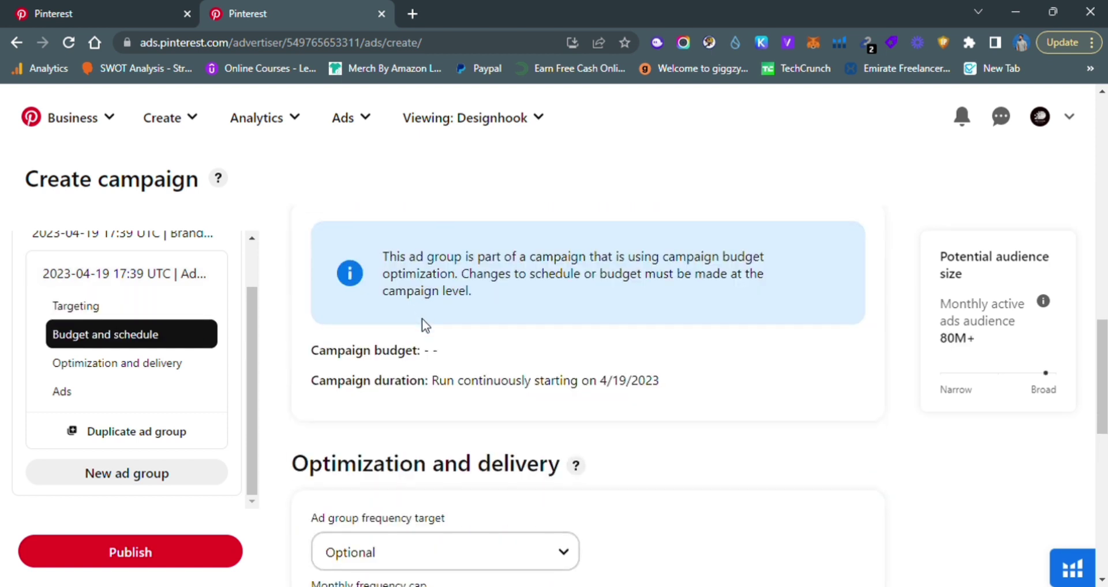
scroll(446, 346, "down", 3)
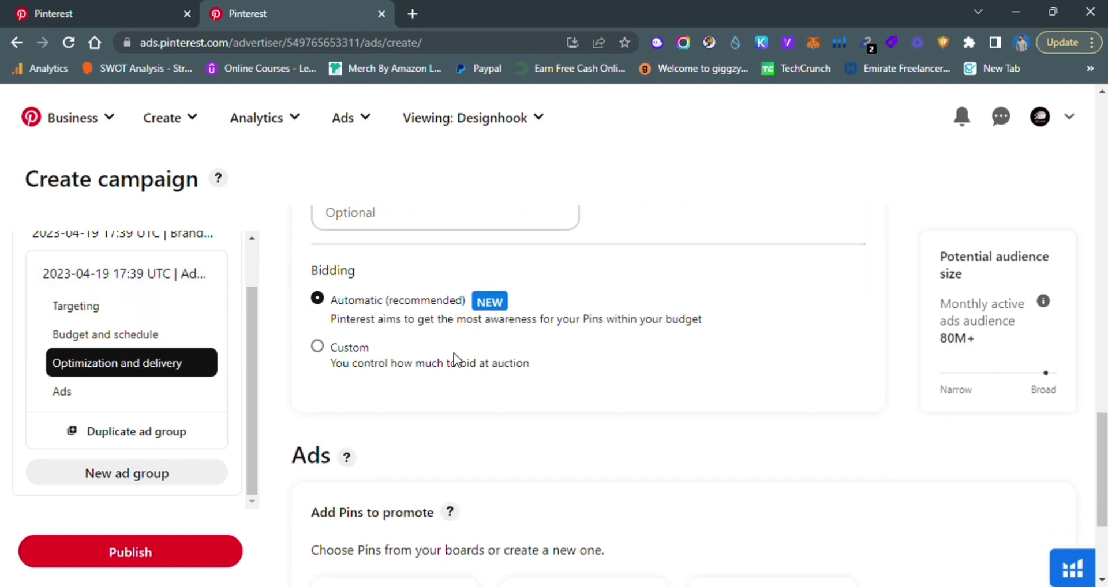
left_click(349, 348)
Read the Set up details requirement in the Ads section and examine the ad group's potential audience size
scroll(456, 359, "down", 5)
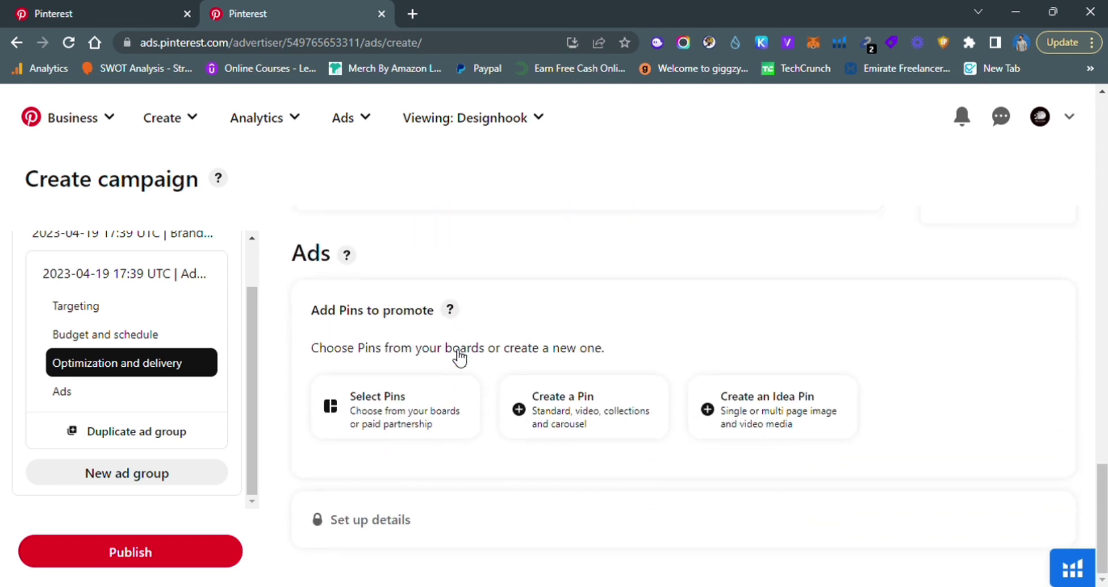
mouse_move(387, 530)
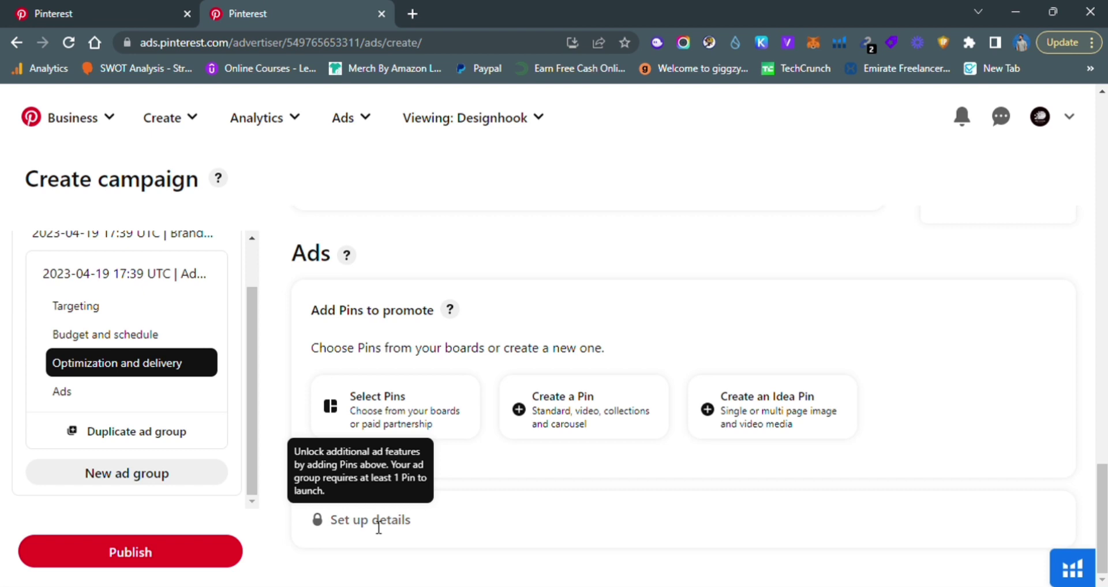
scroll(473, 462, "up", 10)
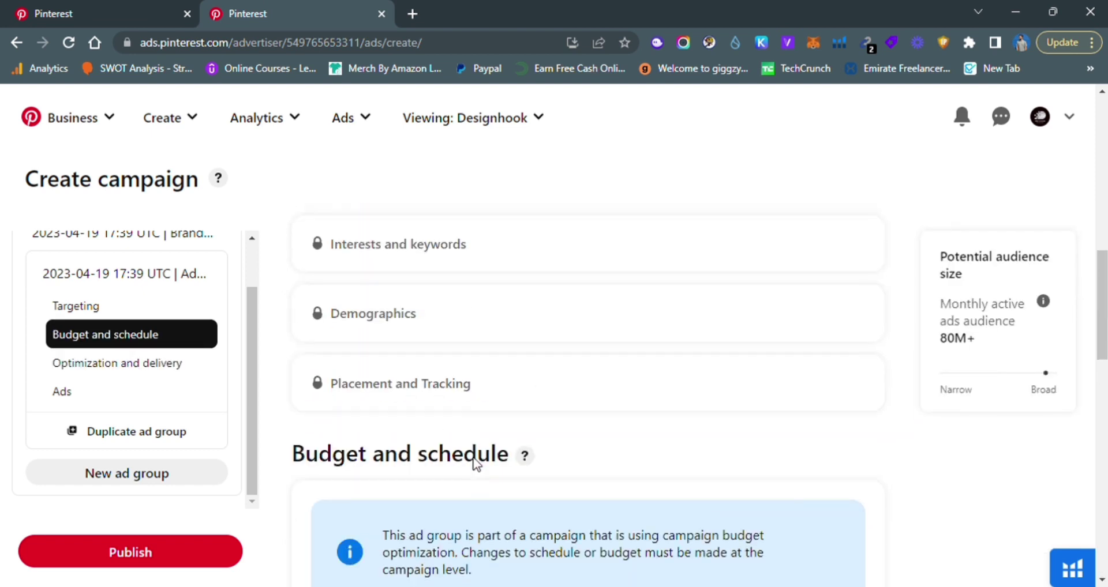
scroll(645, 415, "up", 3)
left_click_drag(942, 258, 1051, 256)
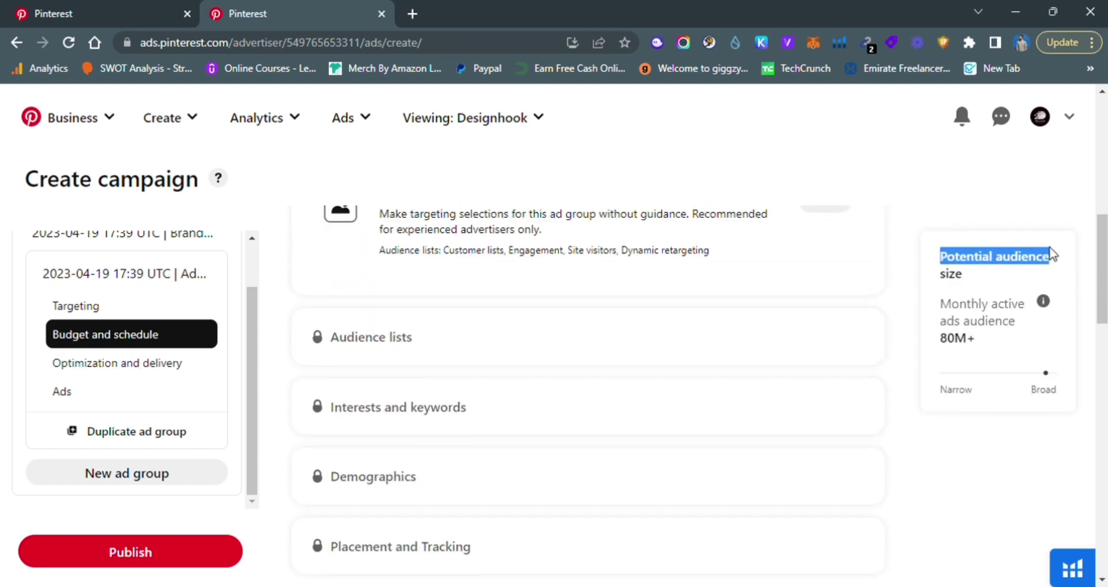
left_click(985, 272)
left_click_drag(992, 341, 958, 350)
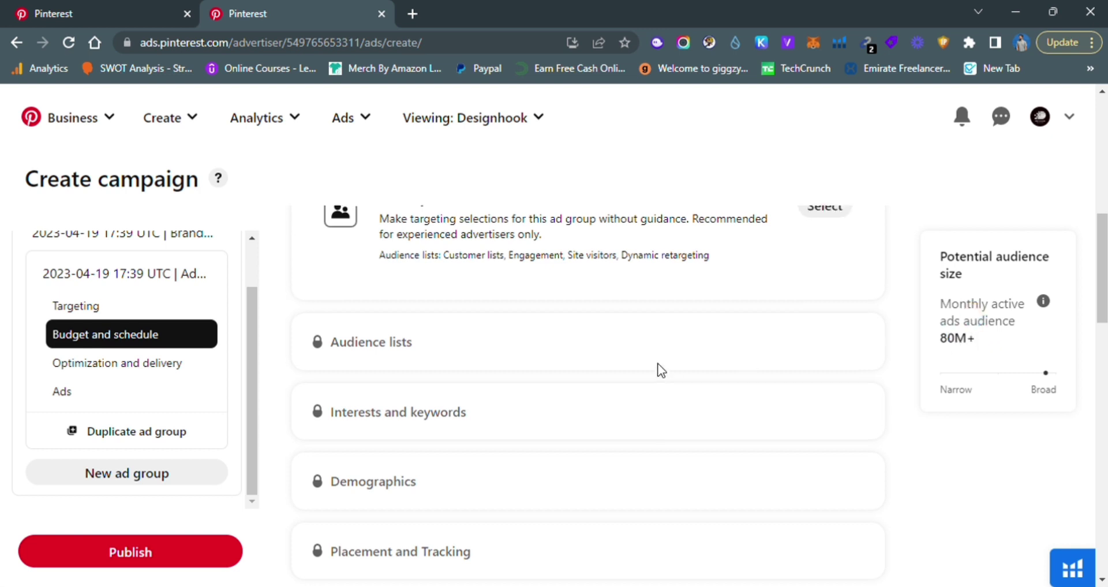
Select Find new customers as the ad group's targeting strategy
scroll(660, 366, "up", 4)
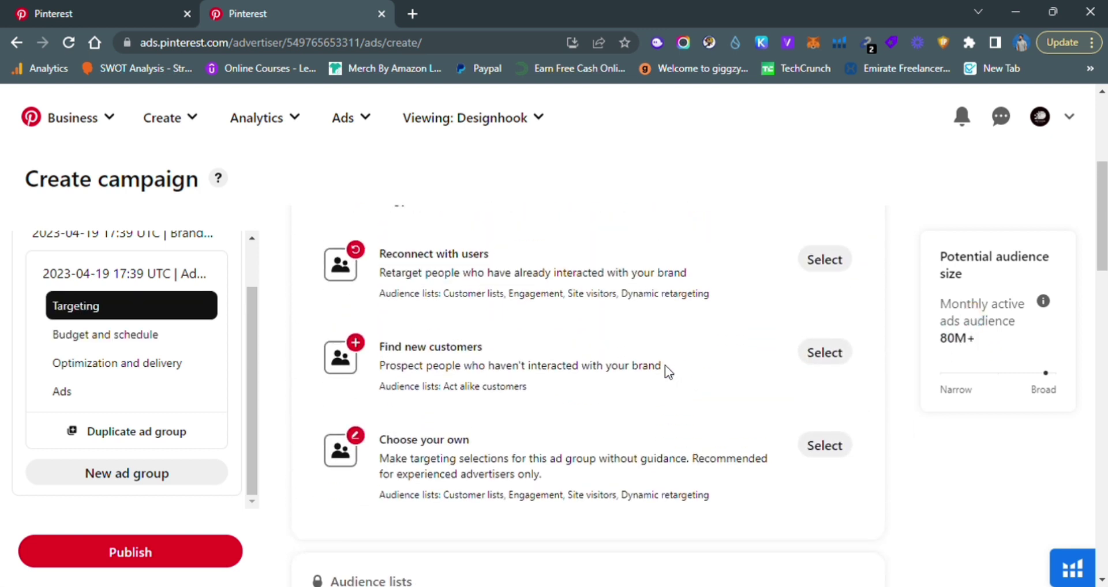
scroll(665, 365, "up", 1)
scroll(665, 366, "down", 1)
scroll(665, 366, "up", 2)
scroll(666, 369, "up", 1)
scroll(635, 363, "down", 3)
left_click(825, 353)
scroll(556, 381, "up", 4)
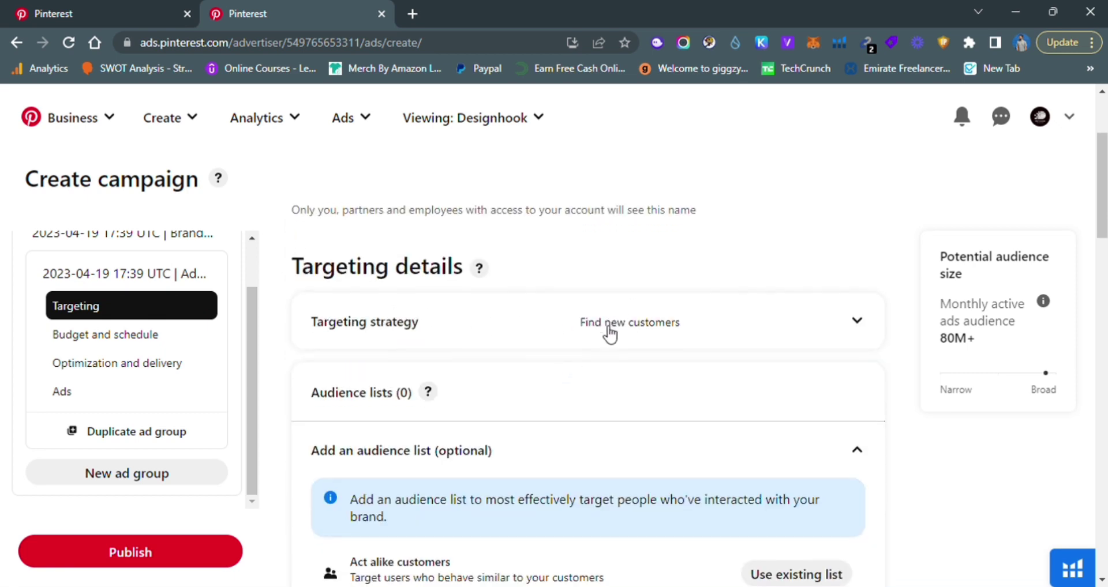
Expand the Interests and Keywords targeting section and look over its interest topics and keyword options
scroll(606, 334, "down", 12)
scroll(606, 331, "up", 4)
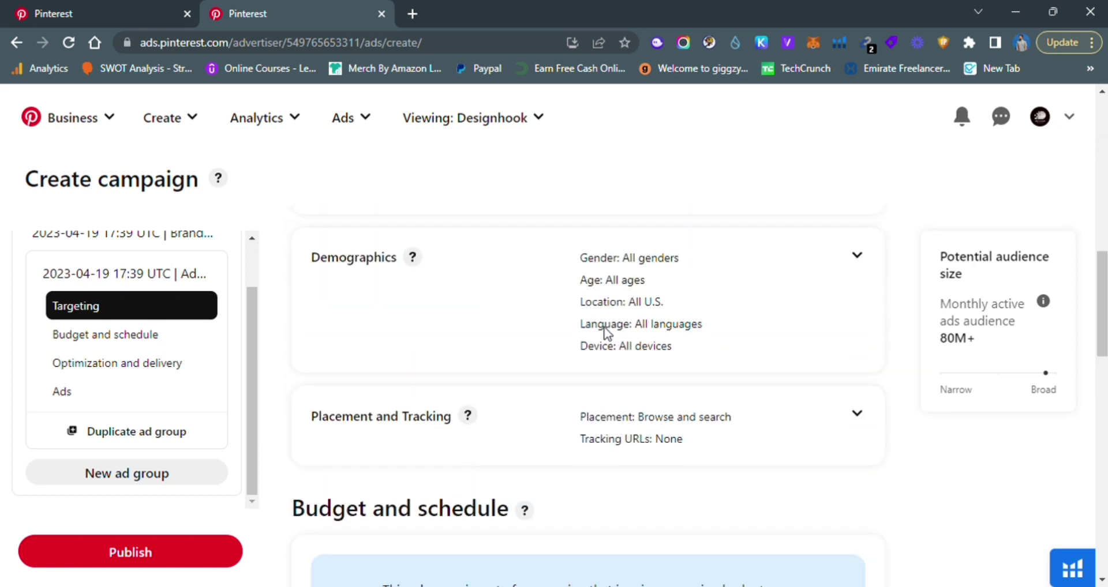
left_click(864, 237)
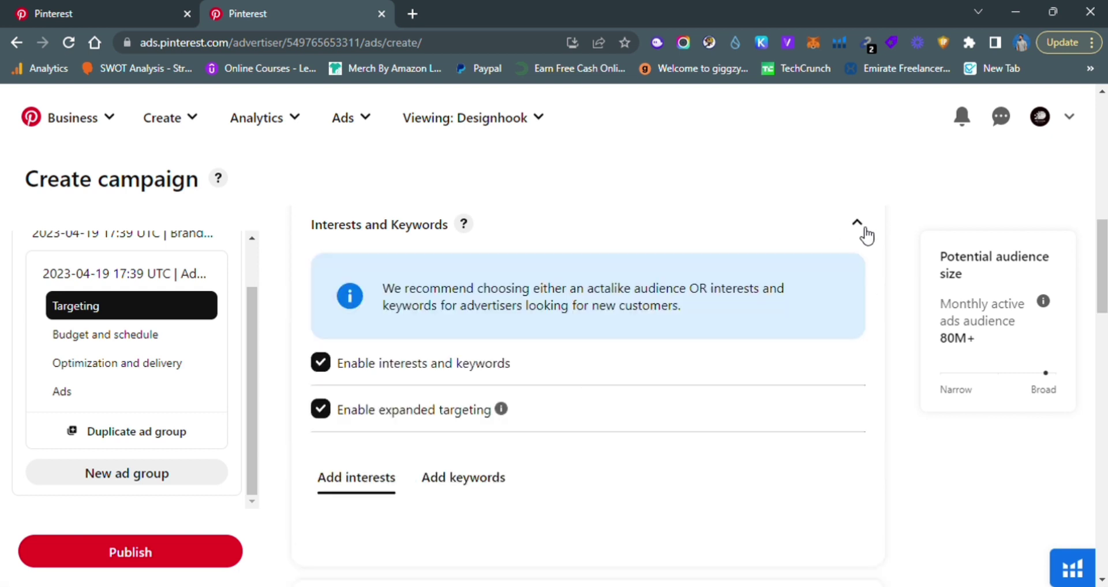
scroll(722, 340, "down", 3)
scroll(725, 361, "down", 1)
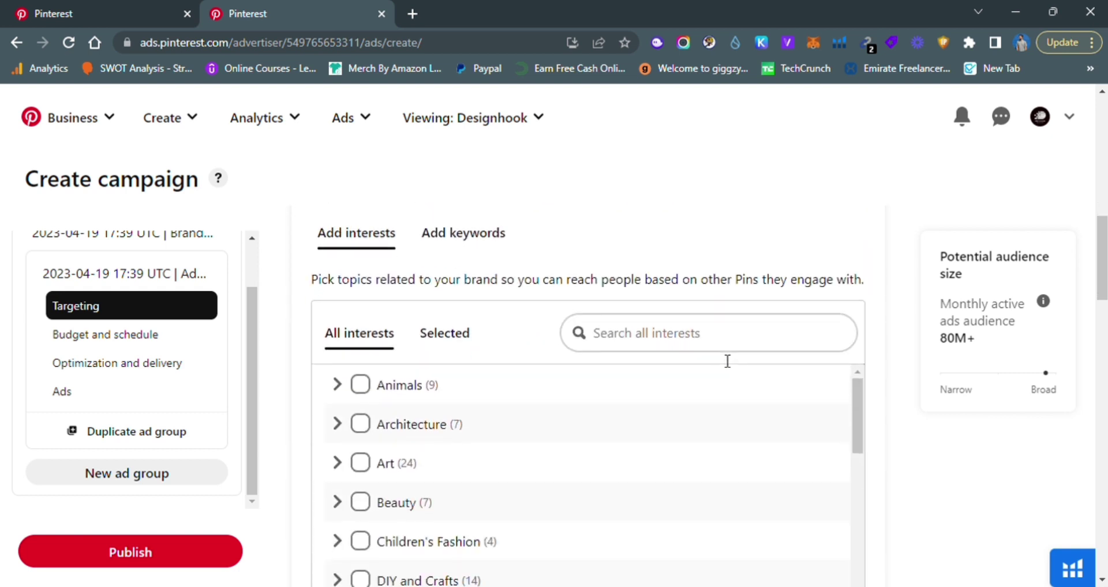
left_click(464, 234)
scroll(570, 387, "down", 3)
scroll(570, 388, "up", 3)
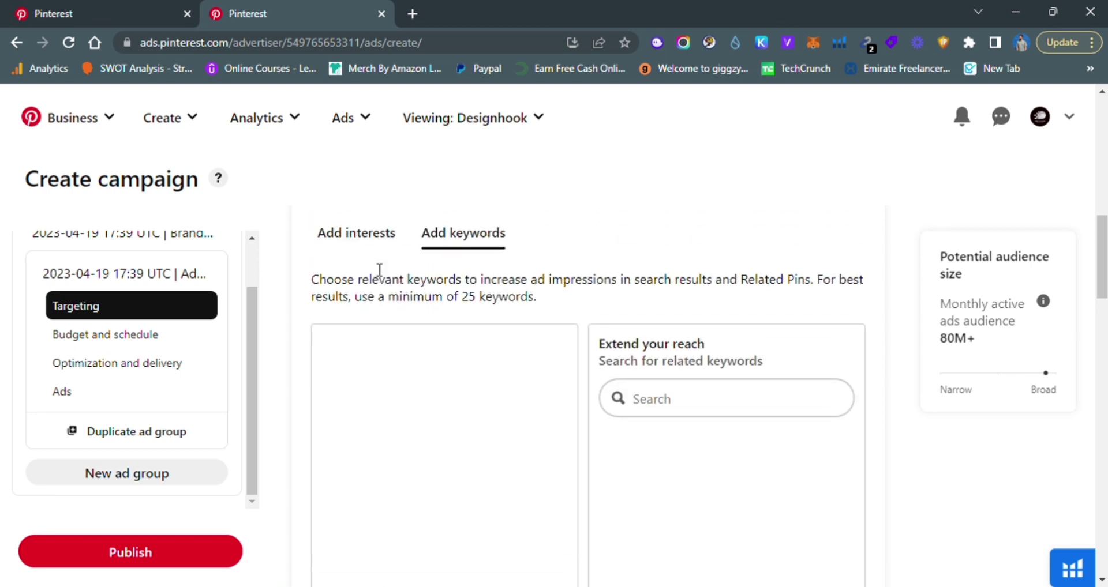
left_click(342, 237)
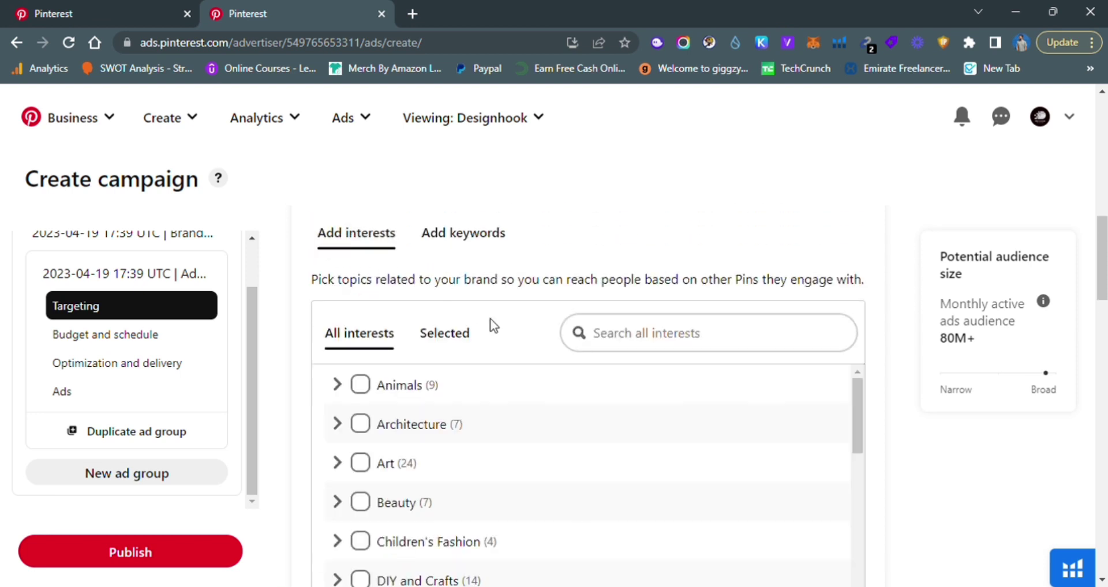
Search the related keywords for "amazon affiliate", examine the monthly search volumes and clear the search
left_click(482, 239)
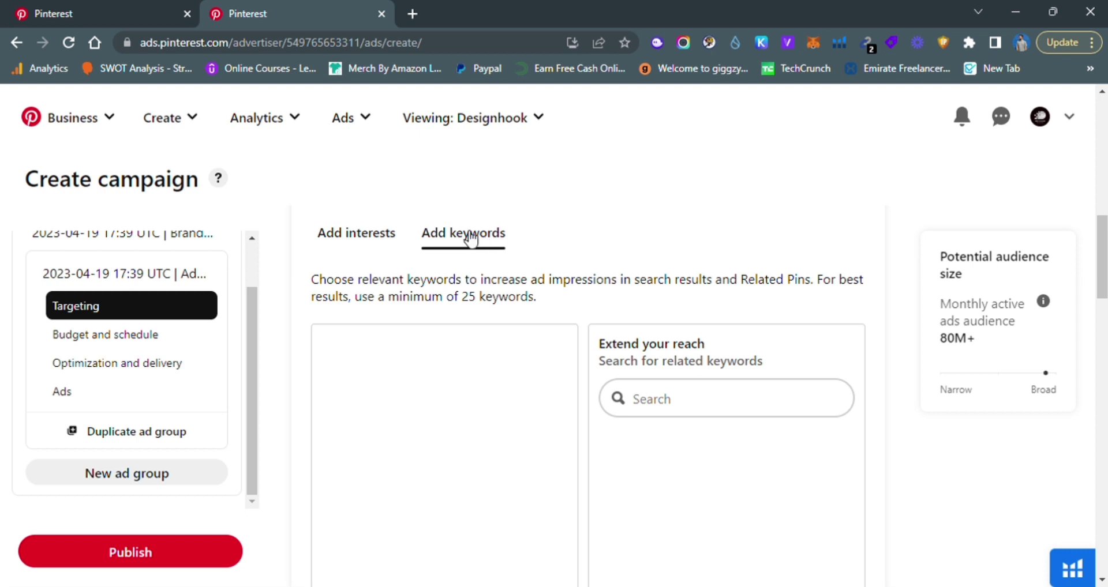
scroll(641, 315, "down", 3)
left_click(674, 237)
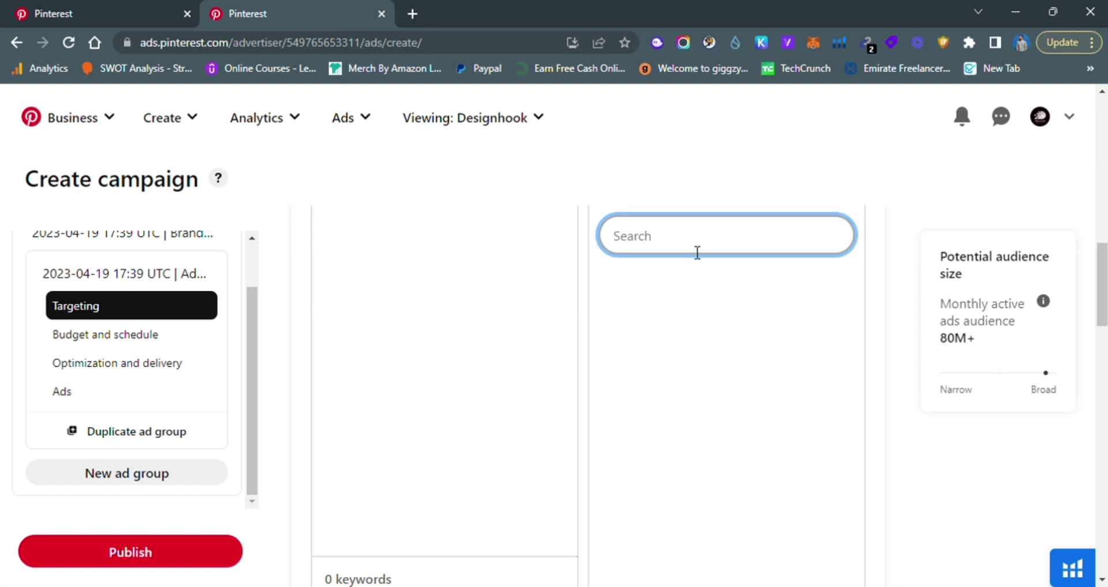
type("amazon af")
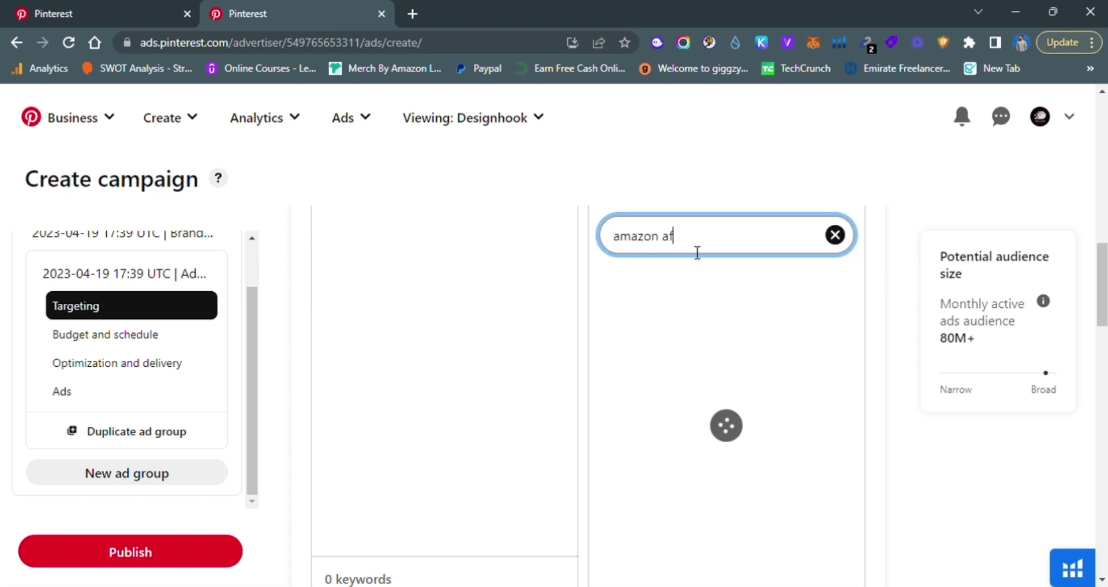
type("filiate")
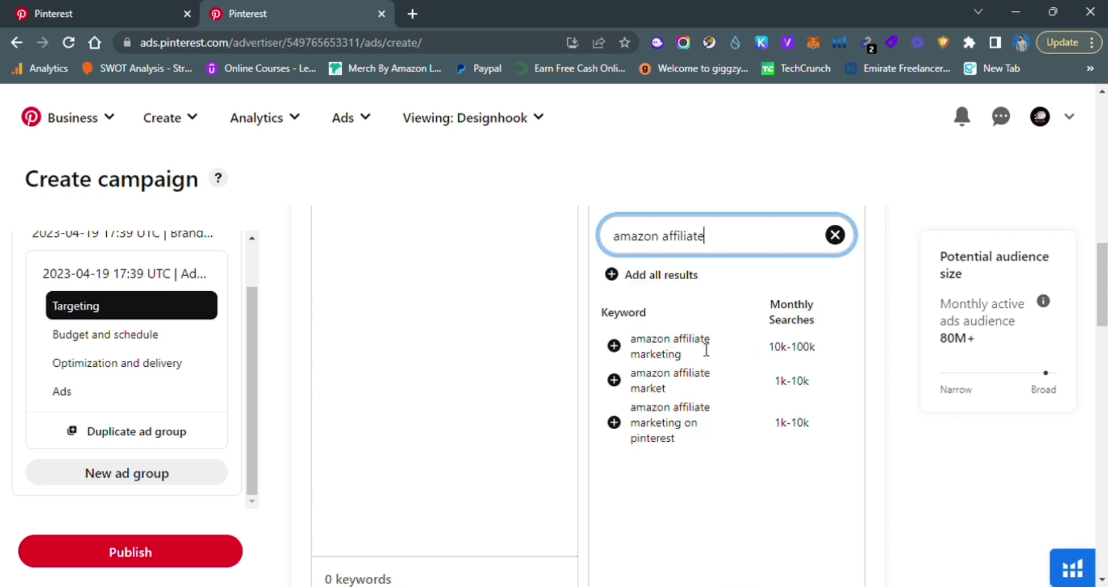
left_click_drag(769, 349, 823, 353)
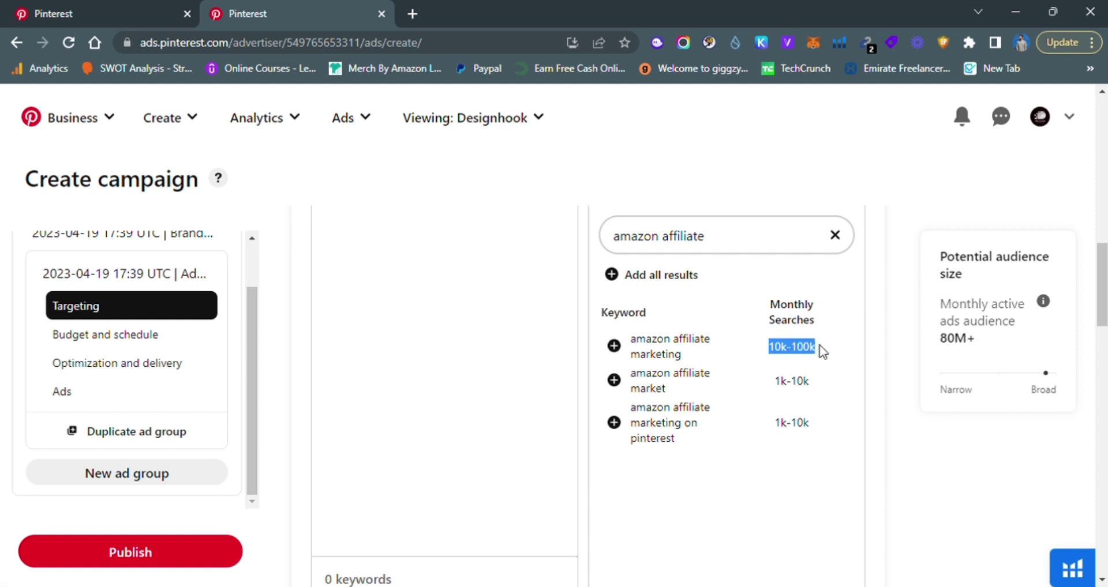
left_click(785, 388)
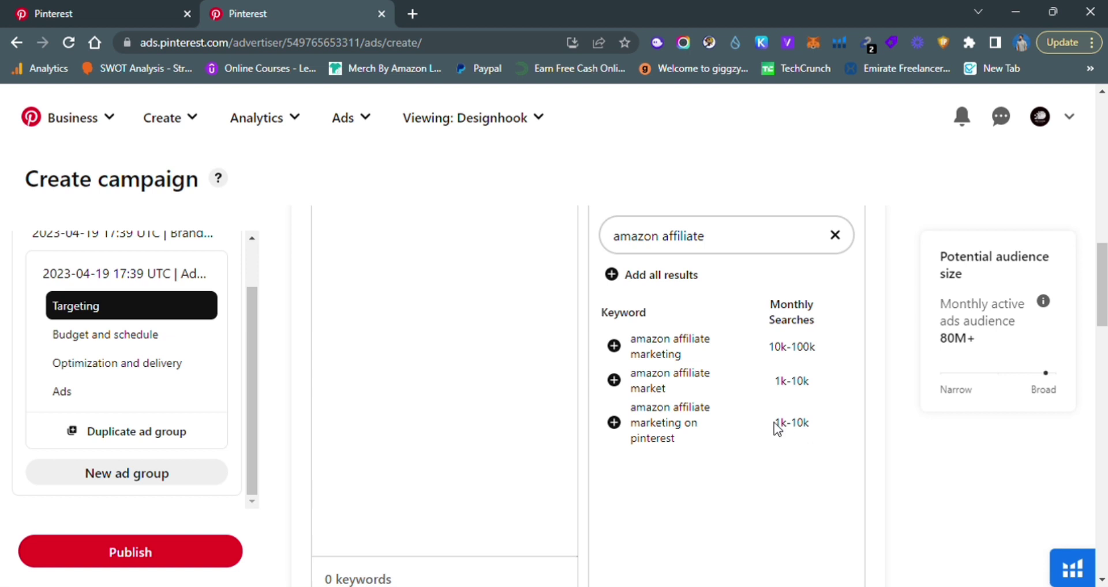
left_click(733, 248)
left_click(834, 235)
Expand the Demographics targeting section and examine its gender, age, location and language options
scroll(781, 413, "up", 5)
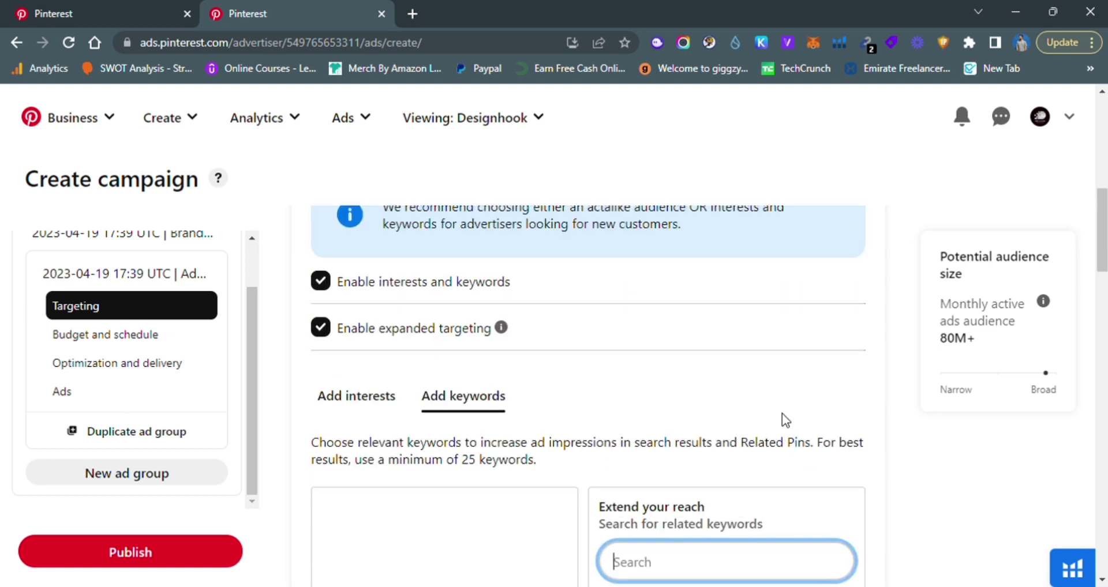
scroll(774, 414, "down", 12)
scroll(776, 411, "down", 10)
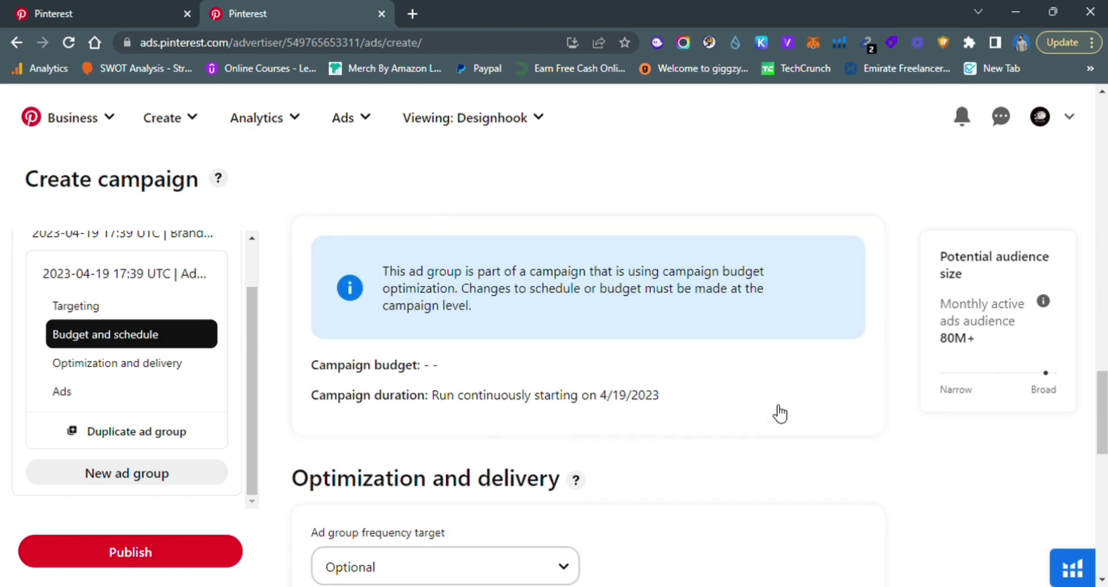
scroll(780, 415, "down", 4)
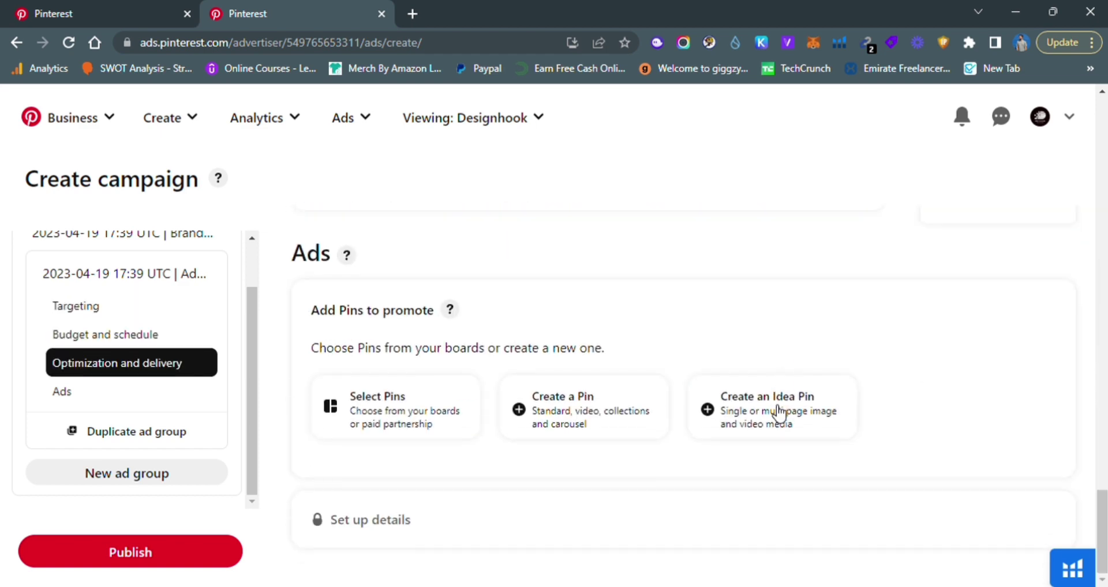
scroll(444, 413, "up", 4)
scroll(456, 399, "up", 10)
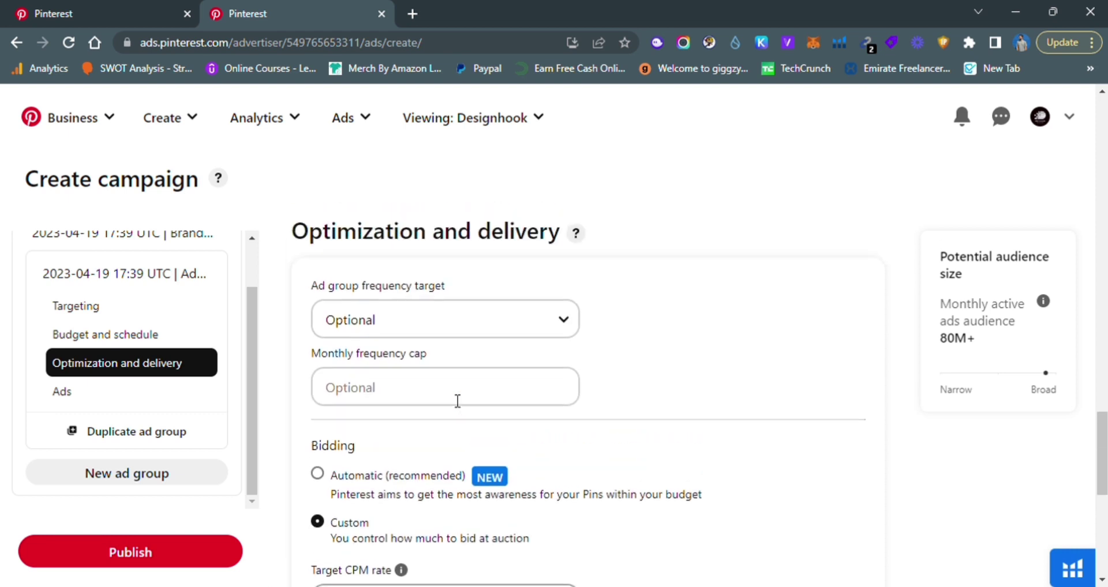
scroll(456, 401, "up", 6)
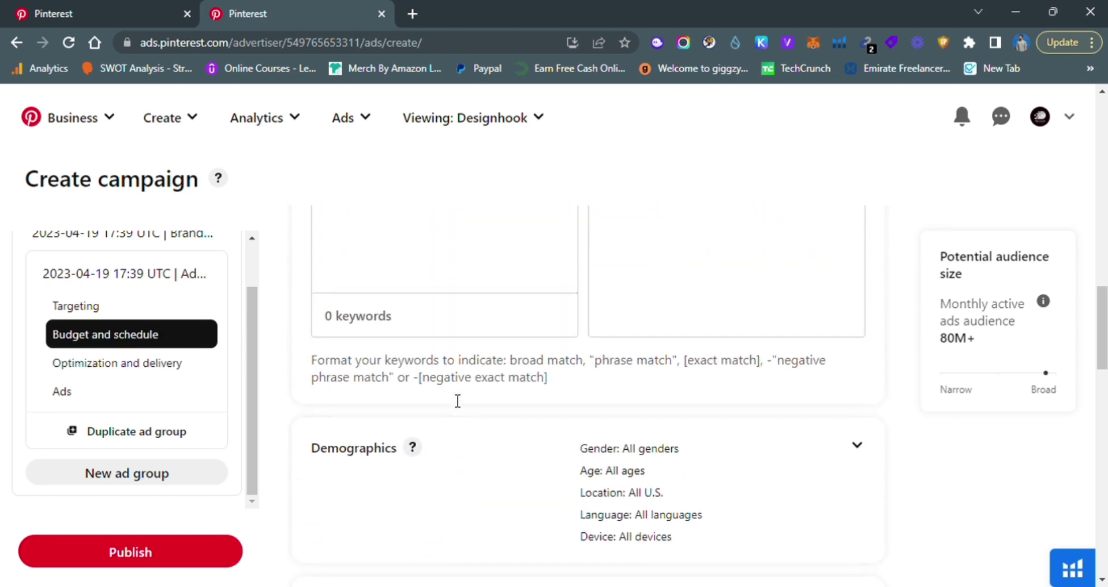
scroll(450, 394, "down", 2)
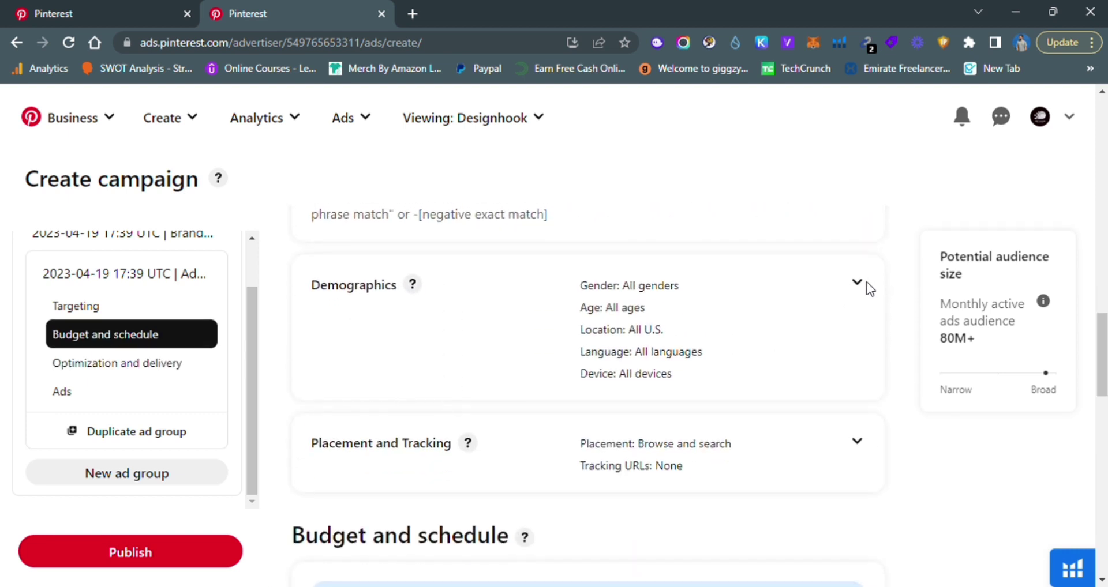
left_click(859, 285)
scroll(749, 329, "down", 3)
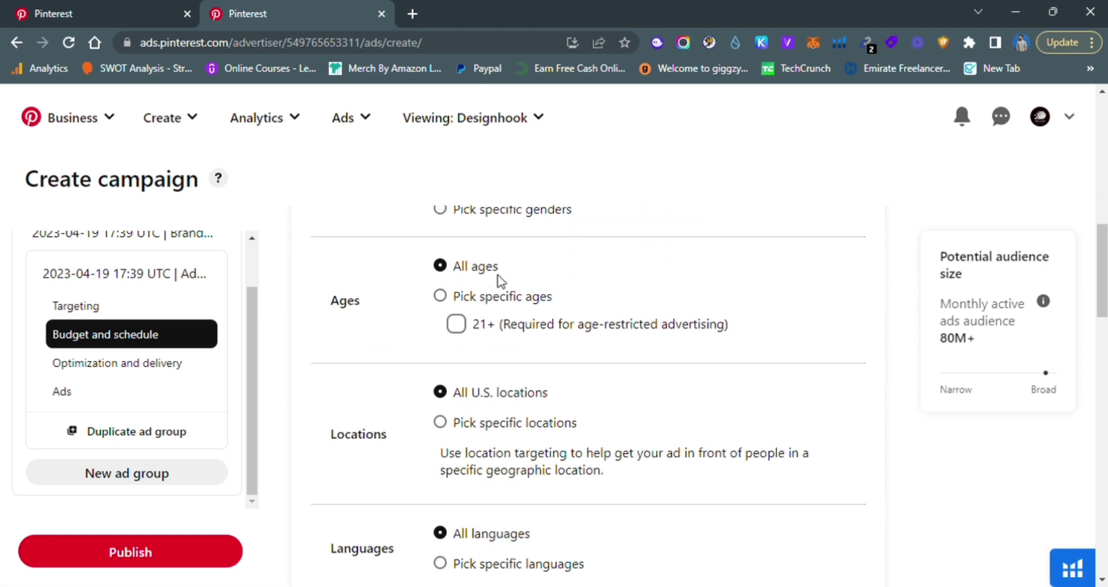
Pick specific devices for the ad group's targeting and deselect iPad, Web, Android Tablet and Android Mobile
scroll(531, 355, "down", 1)
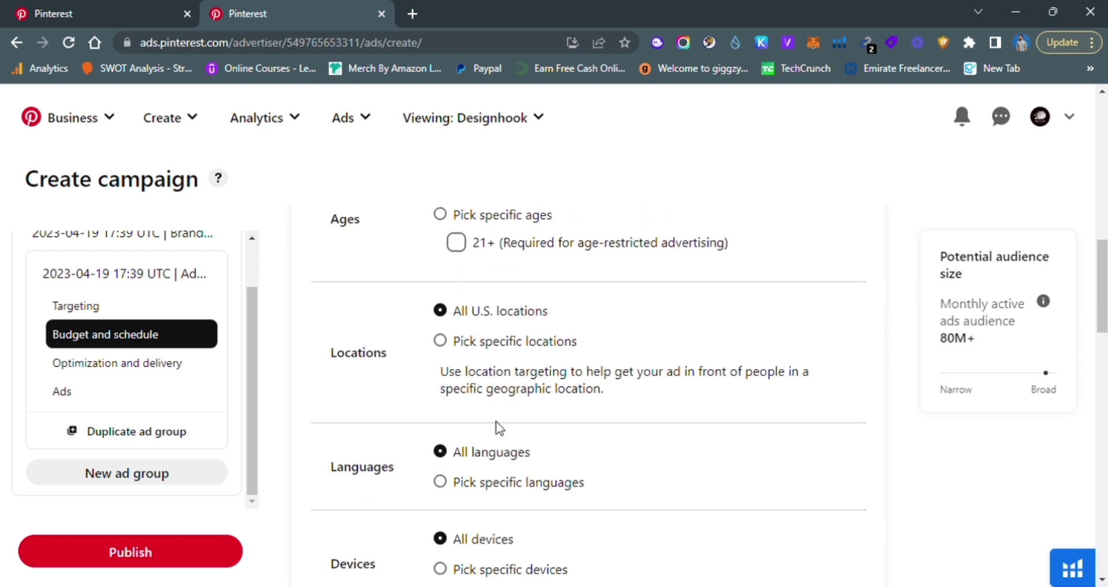
scroll(499, 429, "down", 1)
scroll(548, 402, "up", 1)
scroll(519, 400, "down", 3)
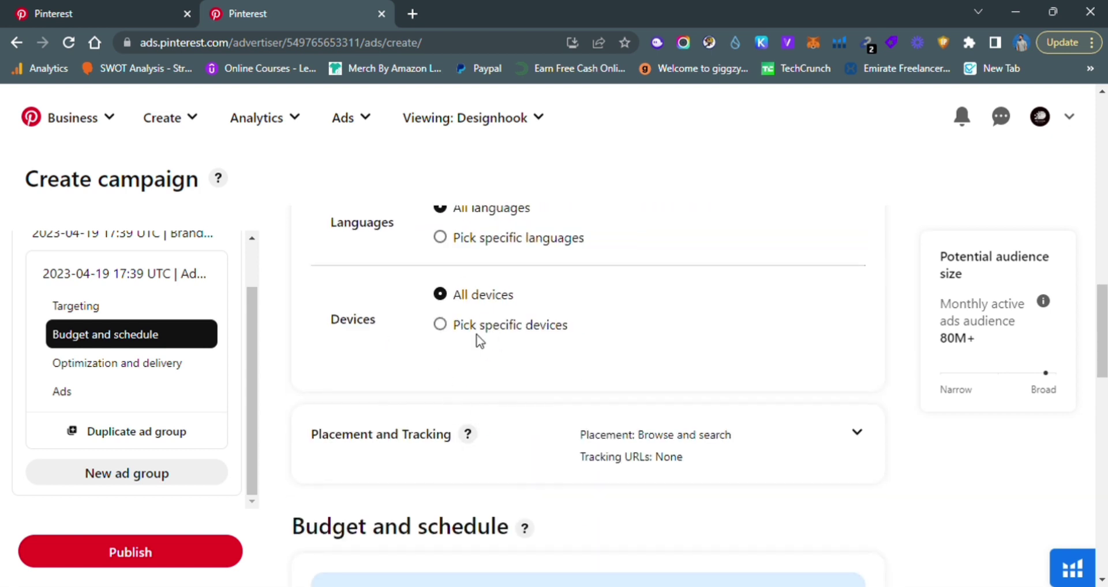
left_click(441, 326)
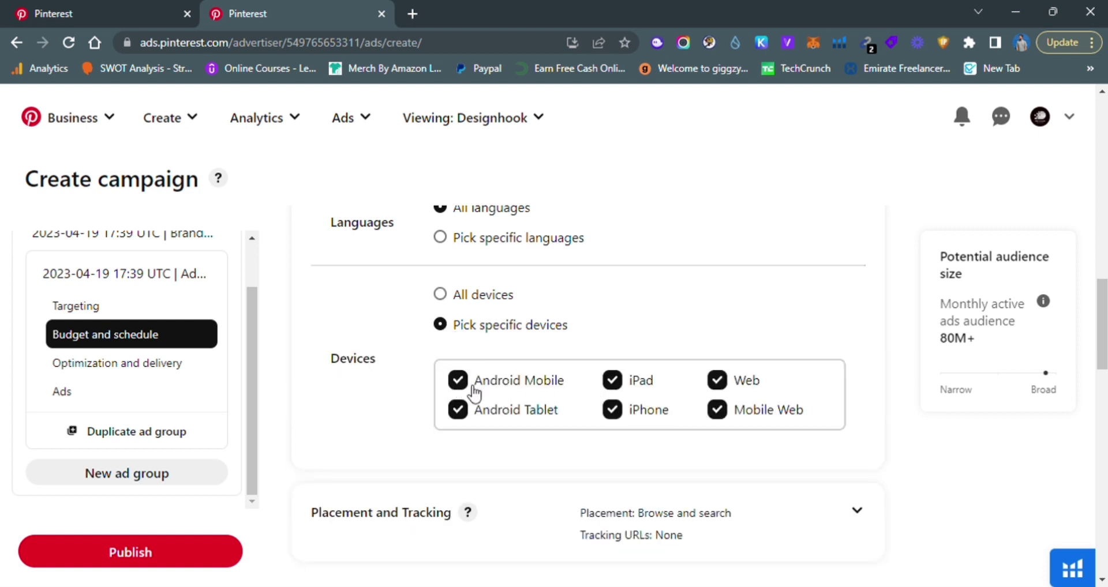
left_click(613, 381)
left_click(717, 382)
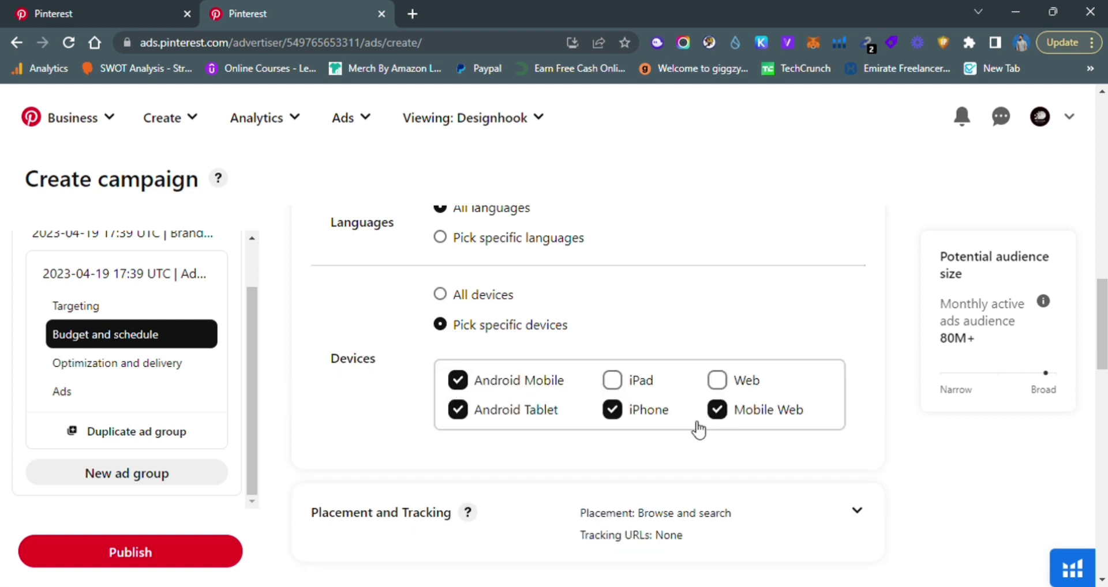
left_click(457, 412)
left_click(463, 383)
Expand the Interests and Keywords targeting section again and switch it to adding keywords
scroll(650, 428, "up", 15)
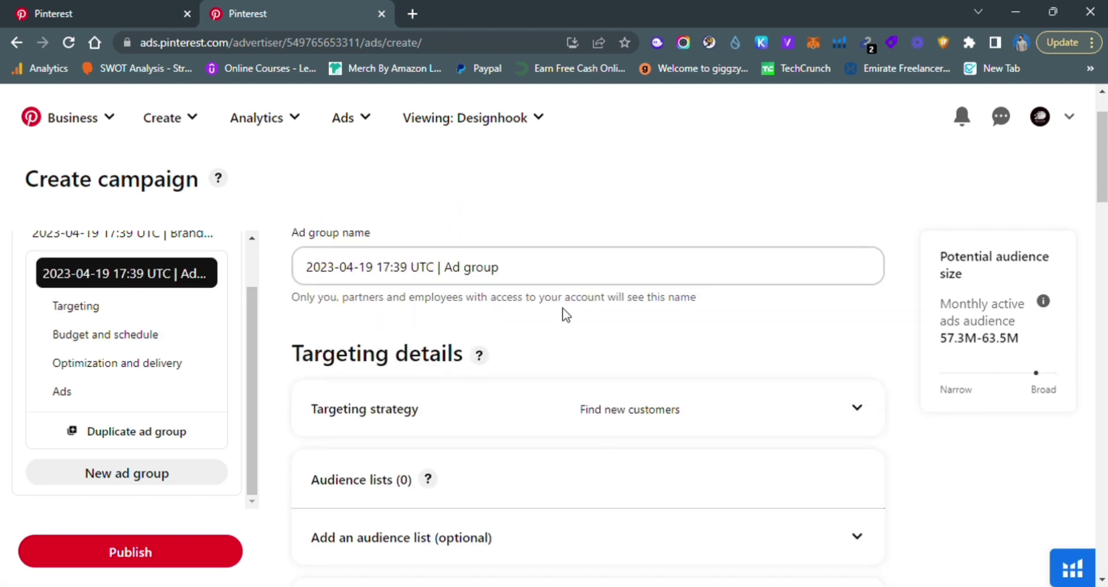
scroll(560, 335, "up", 1)
scroll(555, 355, "down", 3)
scroll(555, 358, "down", 1)
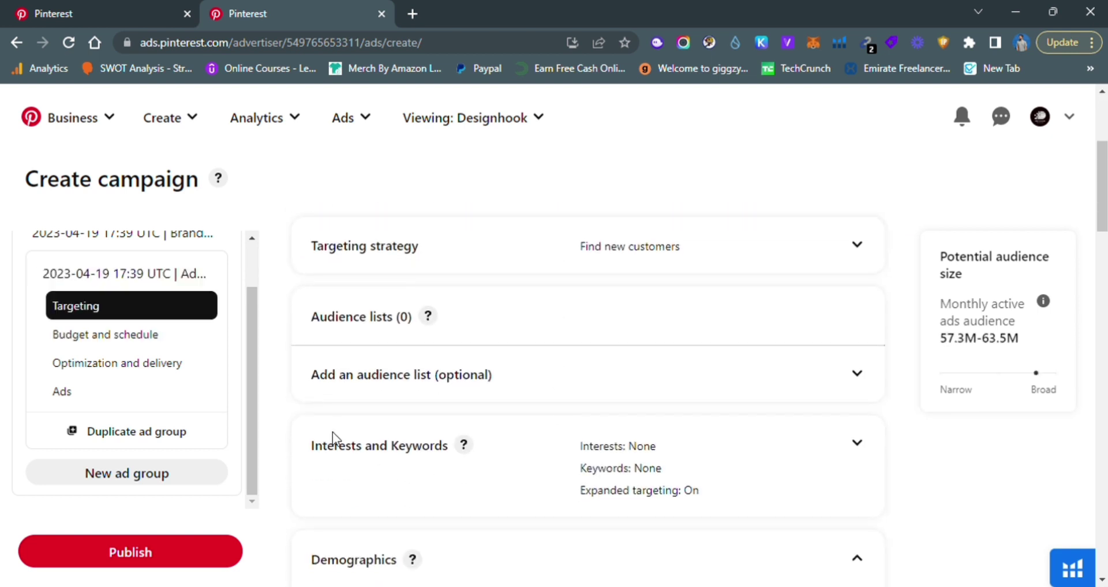
left_click(857, 444)
scroll(774, 418, "down", 2)
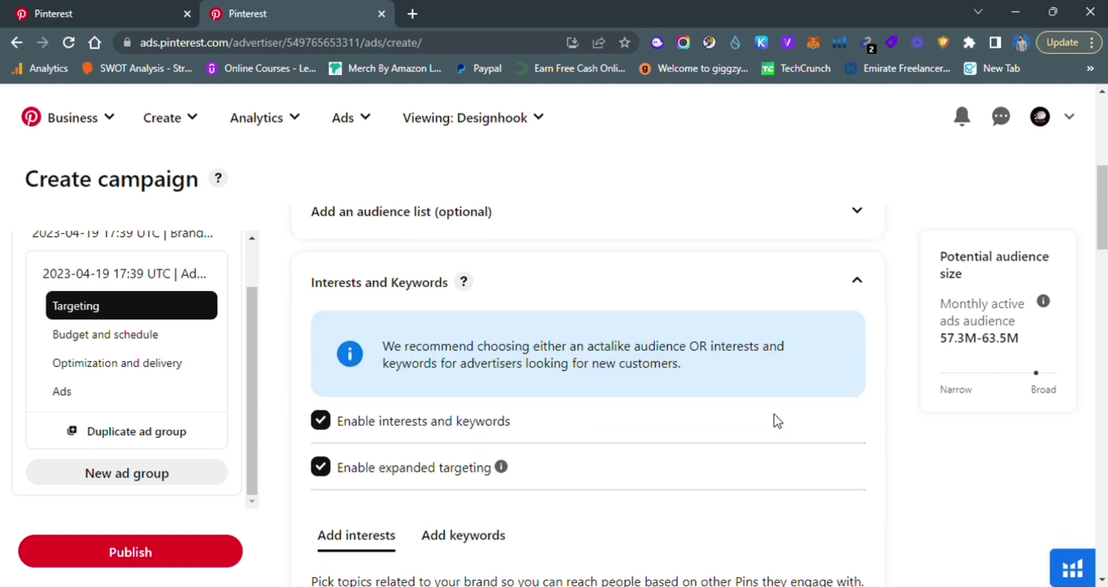
scroll(774, 415, "down", 5)
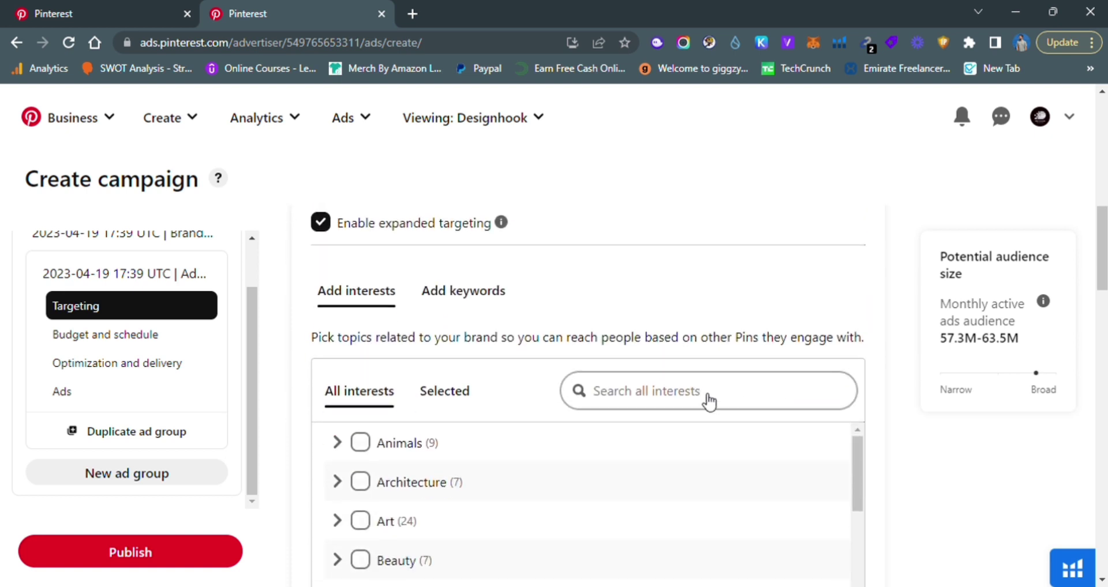
left_click(450, 223)
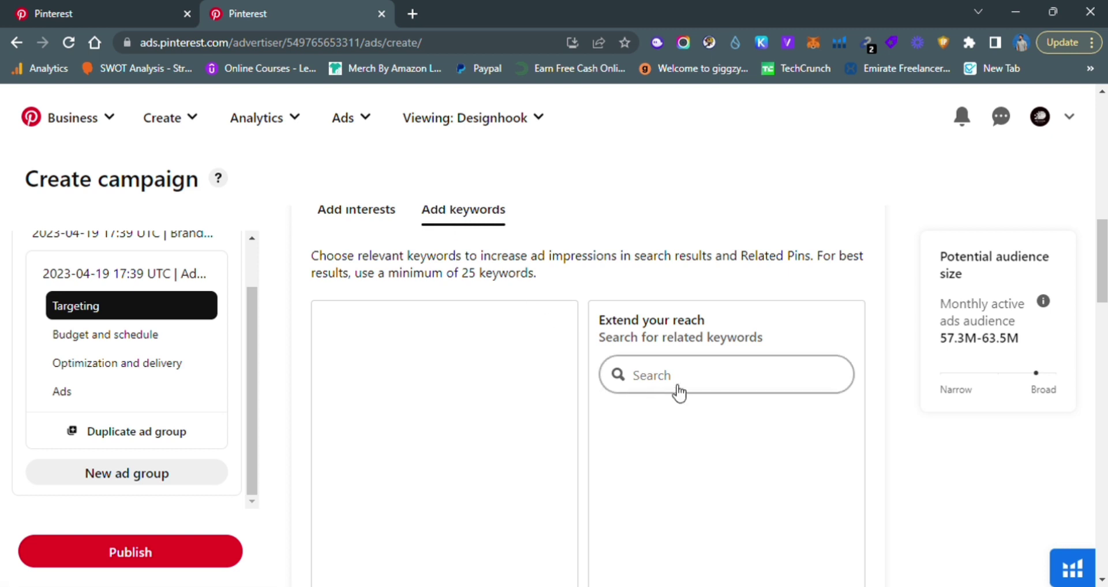
Search the related keywords for "freelancing" and look through the suggested keywords
left_click(709, 375)
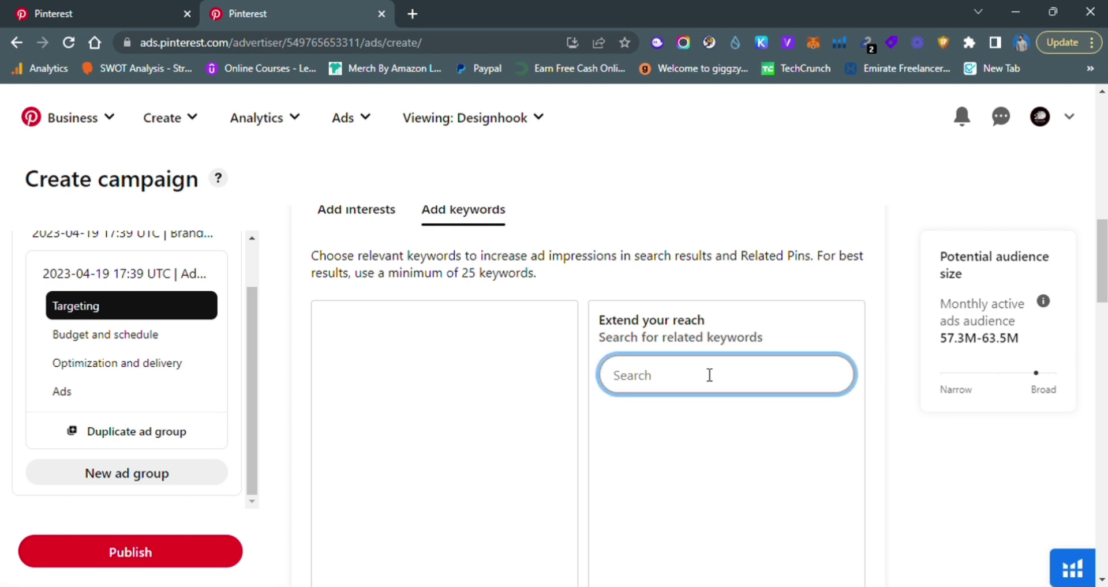
type("freelan")
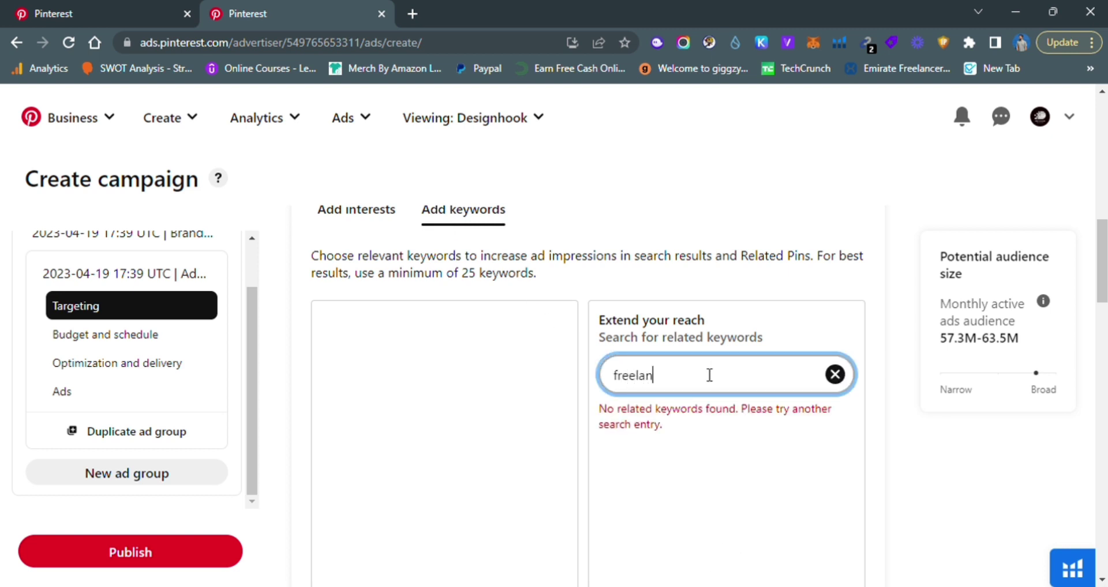
type("cing")
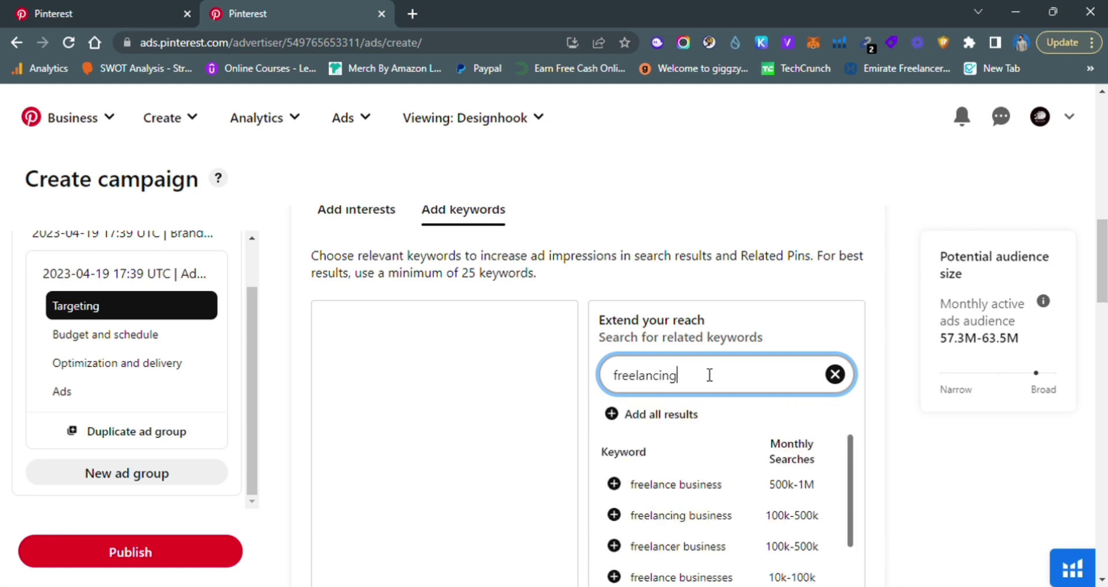
scroll(845, 381, "down", 5)
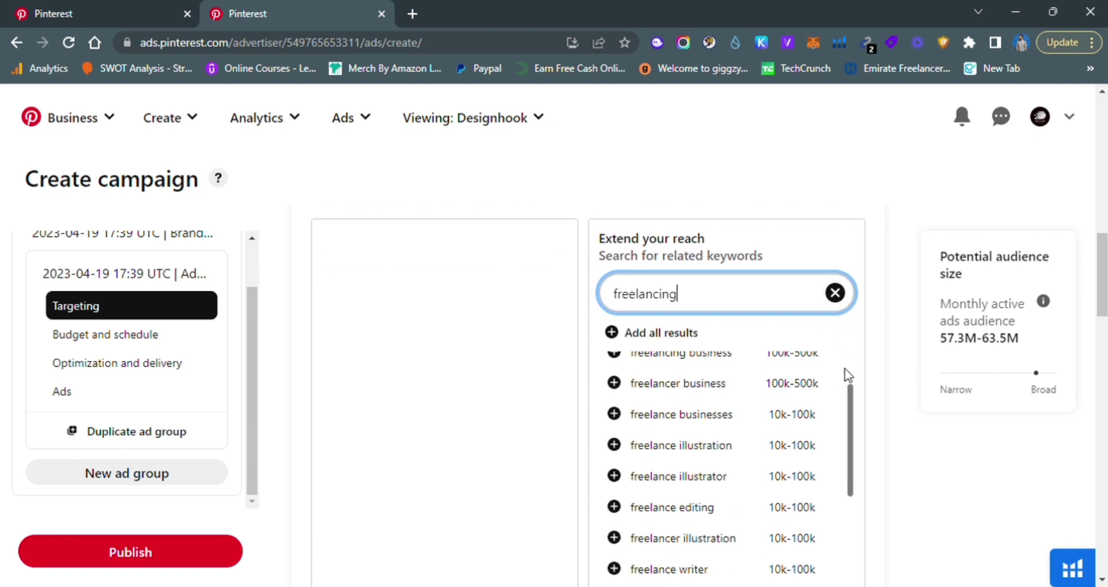
scroll(855, 381, "down", 3)
scroll(860, 426, "up", 5)
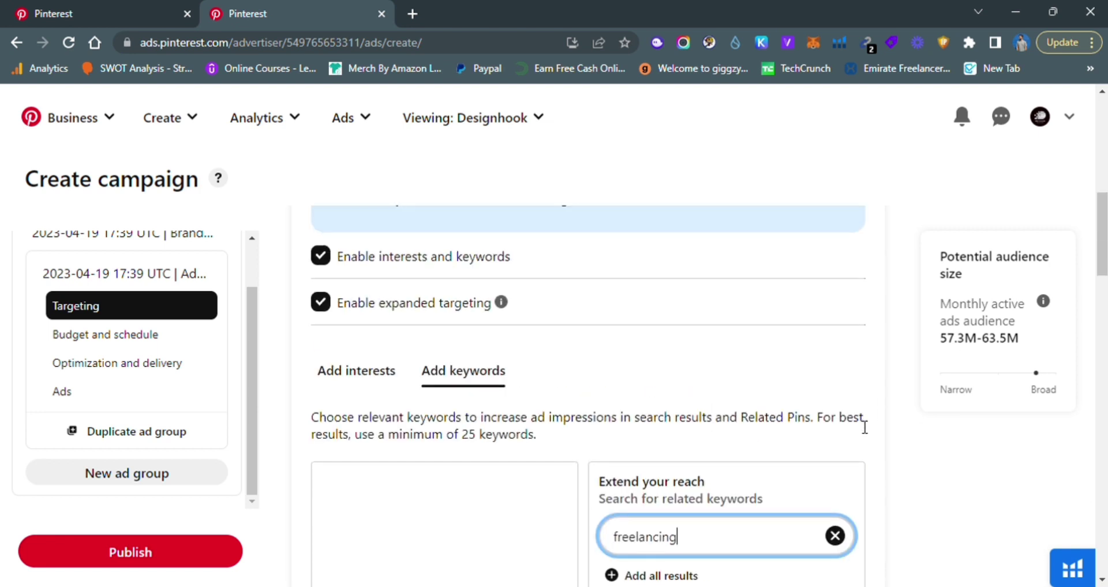
scroll(837, 404, "down", 5)
scroll(810, 375, "up", 3)
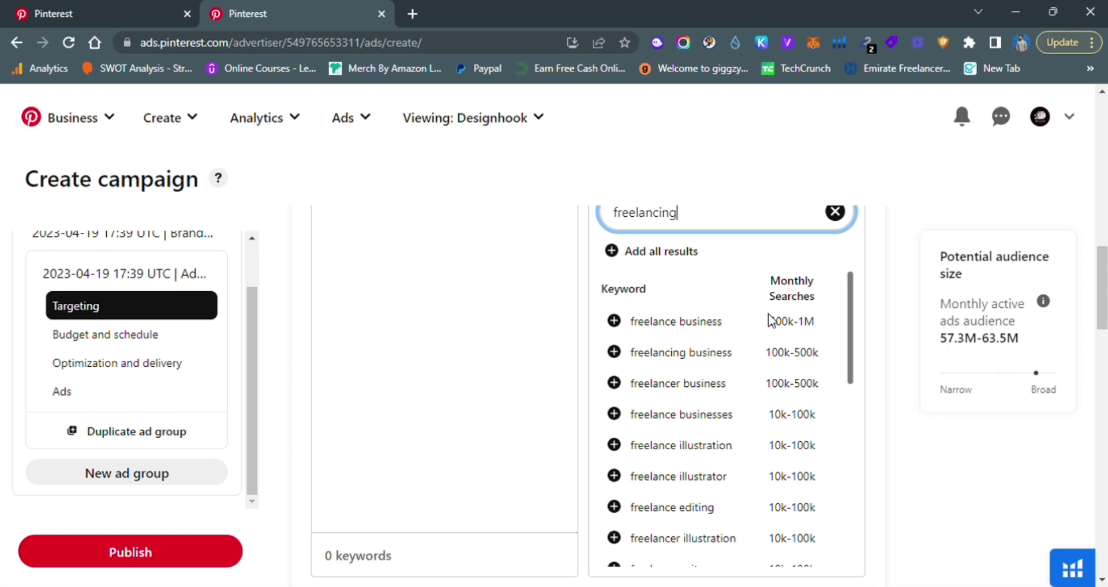
Compare the monthly searches of individual freelancing keywords, including freelance business, freelance side hustles and freelance finances
left_click_drag(633, 328, 715, 329)
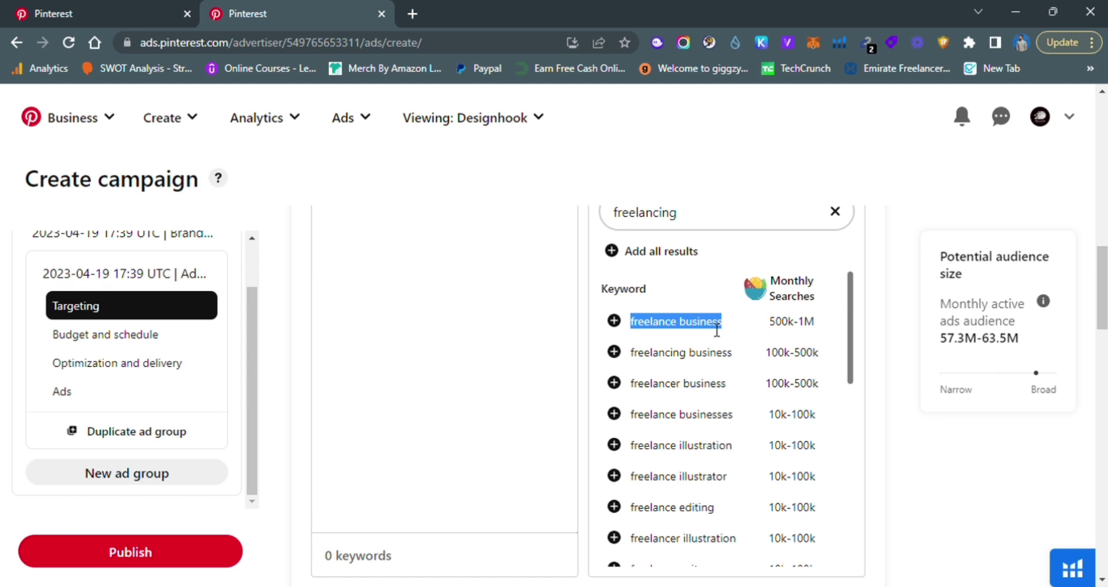
left_click(691, 333)
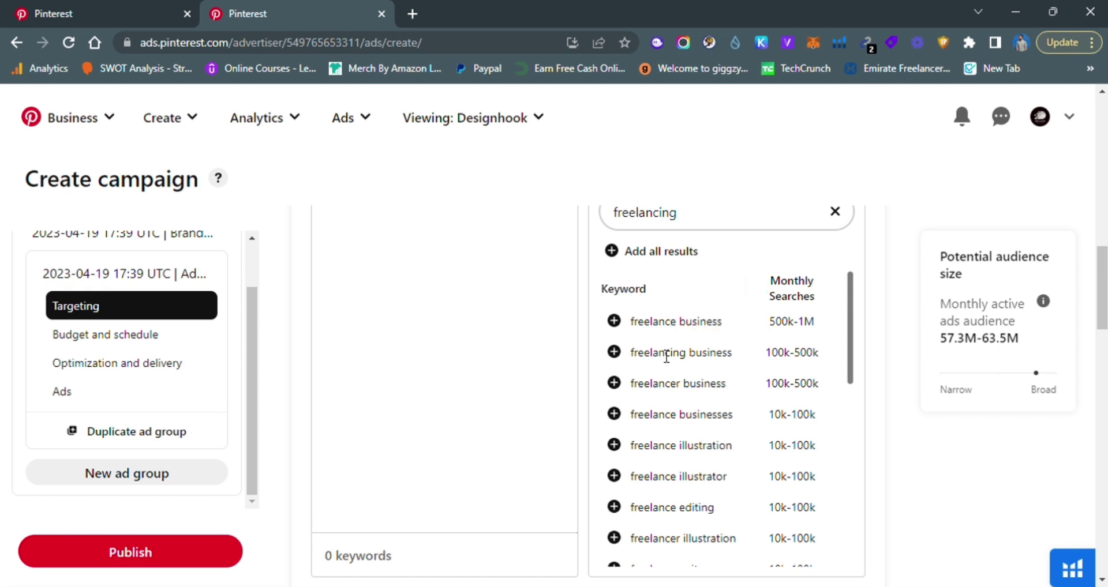
scroll(679, 364, "down", 10)
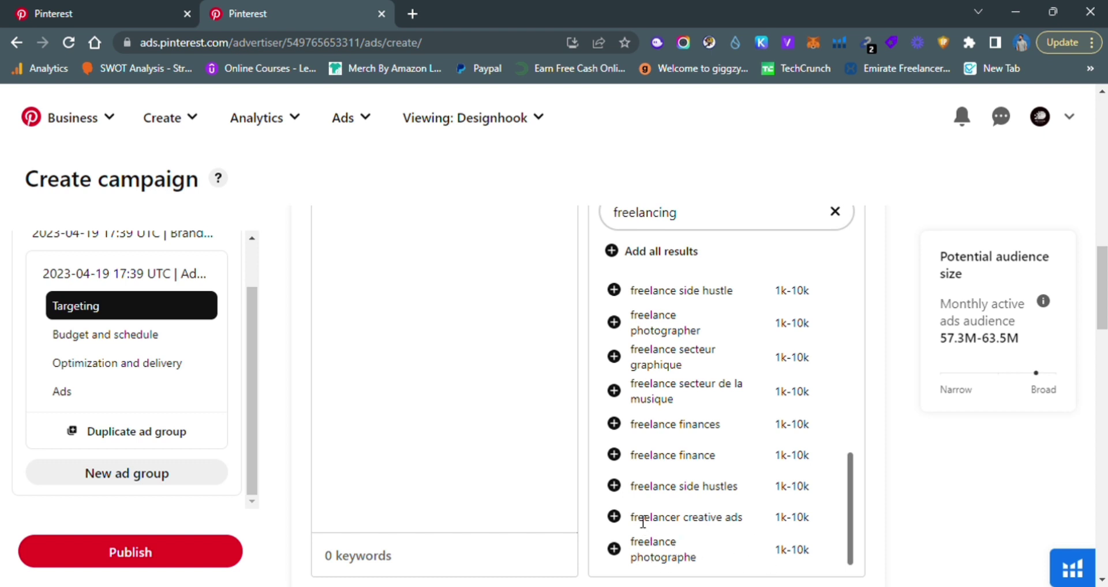
left_click_drag(642, 522, 743, 522)
left_click_drag(741, 486, 631, 487)
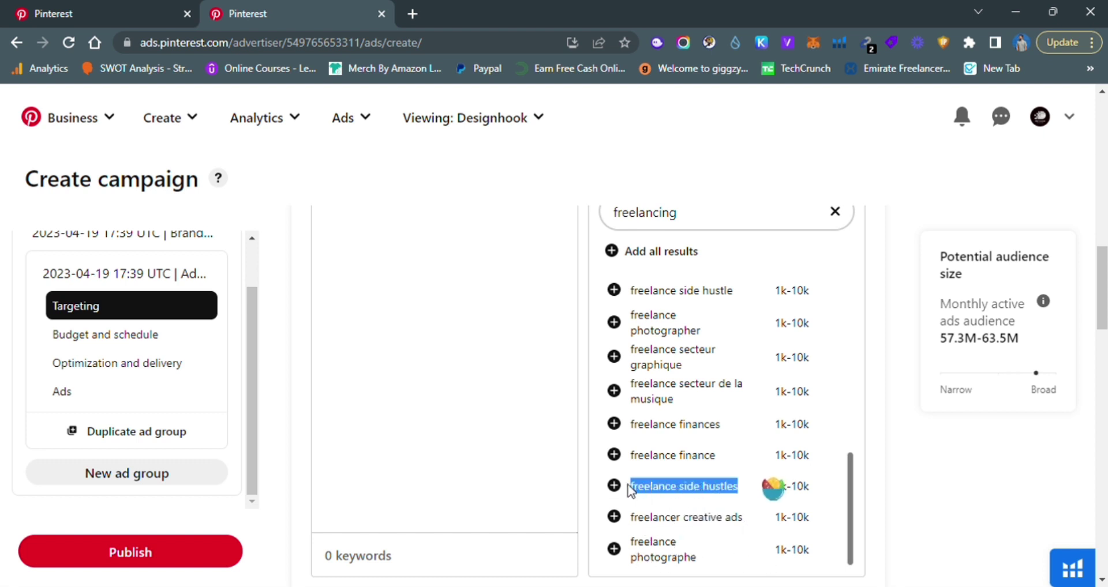
left_click(697, 427)
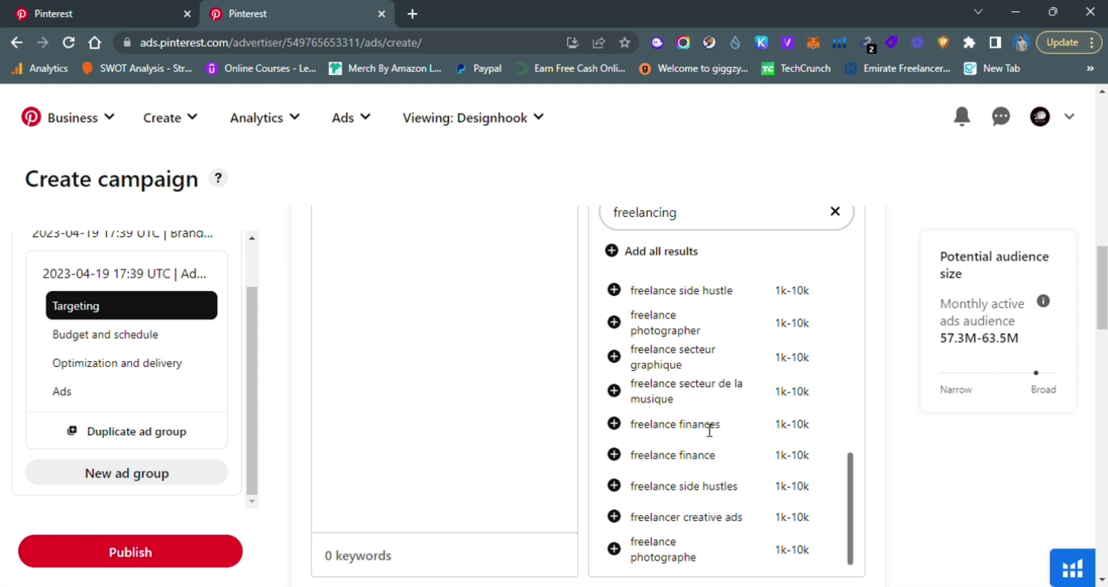
left_click_drag(771, 425, 816, 427)
left_click(808, 426)
Add the suggested keyword "freelance finance" to the ad group and check it in the keyword list
left_click(614, 455)
scroll(494, 403, "up", 3)
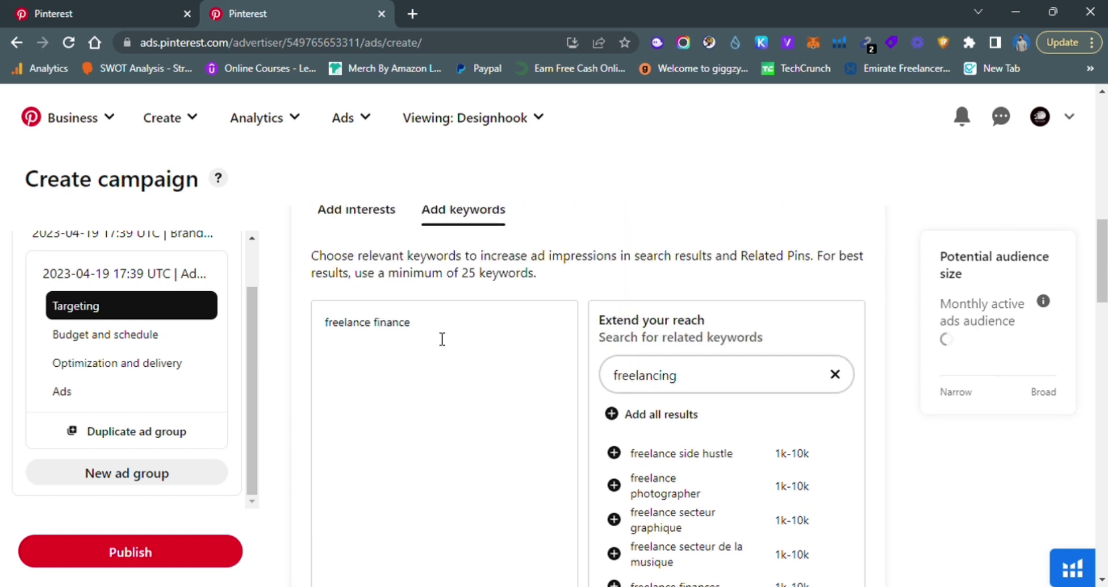
triple_click(329, 334)
left_click_drag(329, 333, 426, 348)
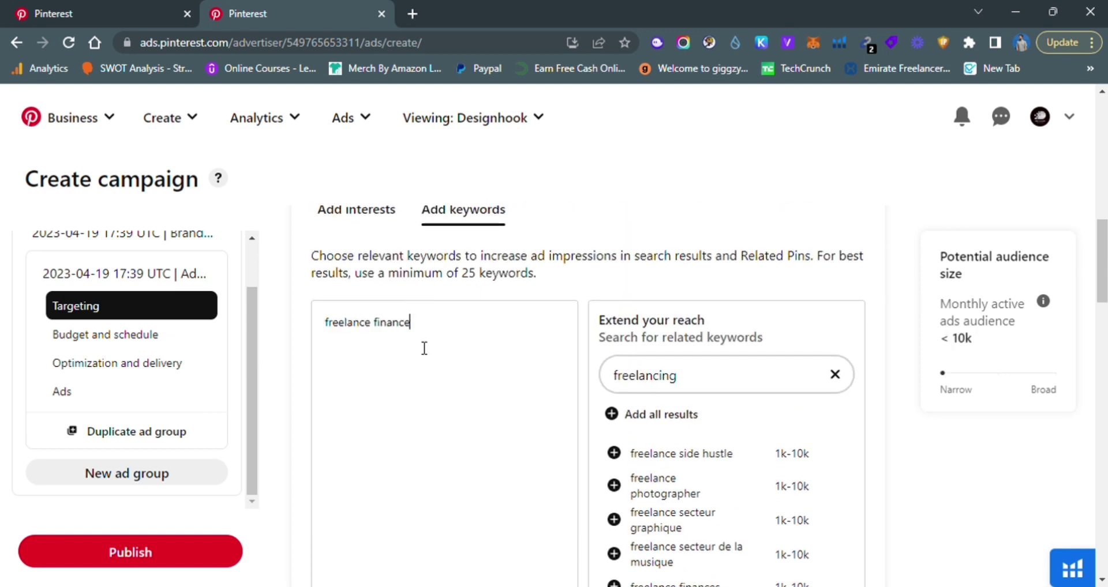
Replace the related keyword search with "Affiliate Marketing" and examine the suggestions with their monthly searches
left_click(833, 375)
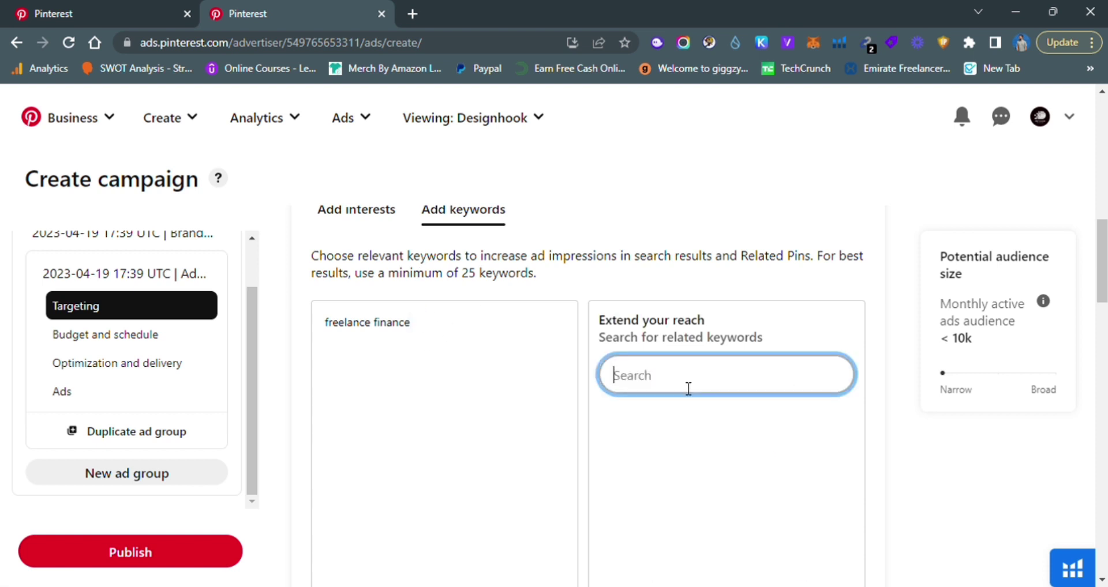
type("A")
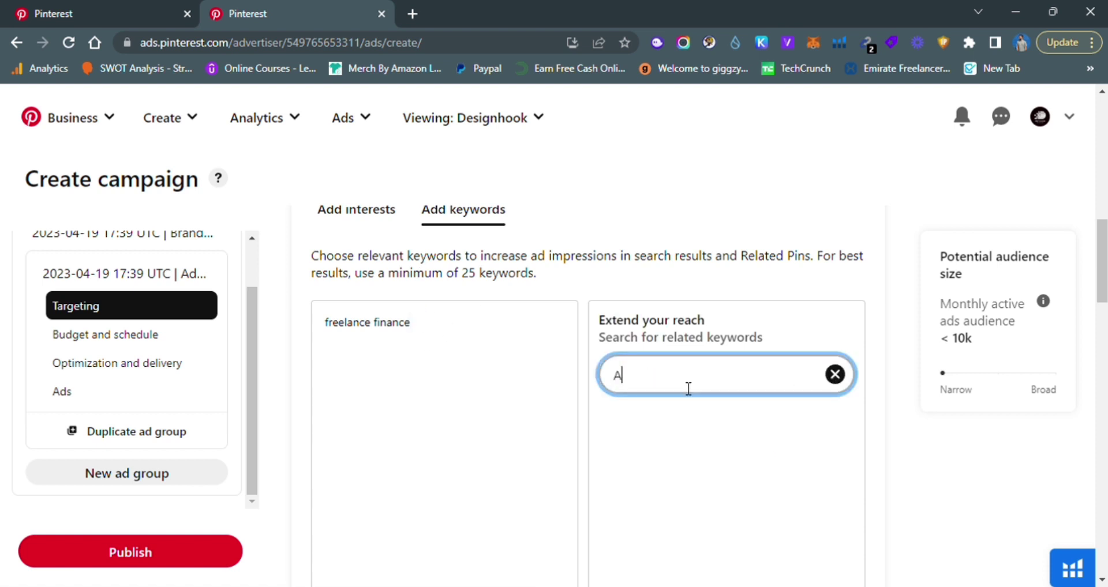
type("ffiliate Marketing")
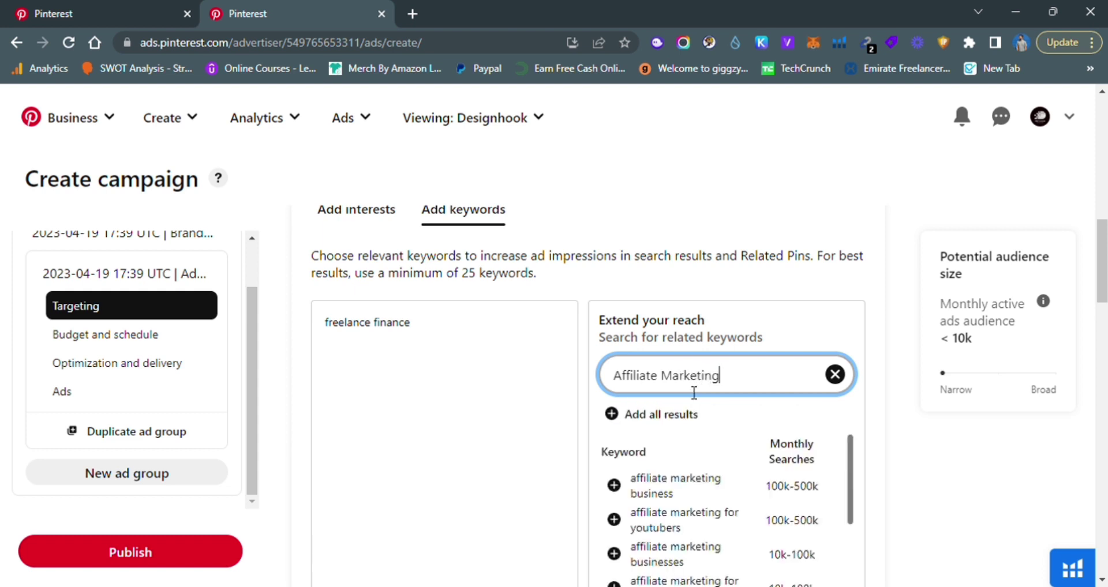
scroll(761, 456, "down", 6)
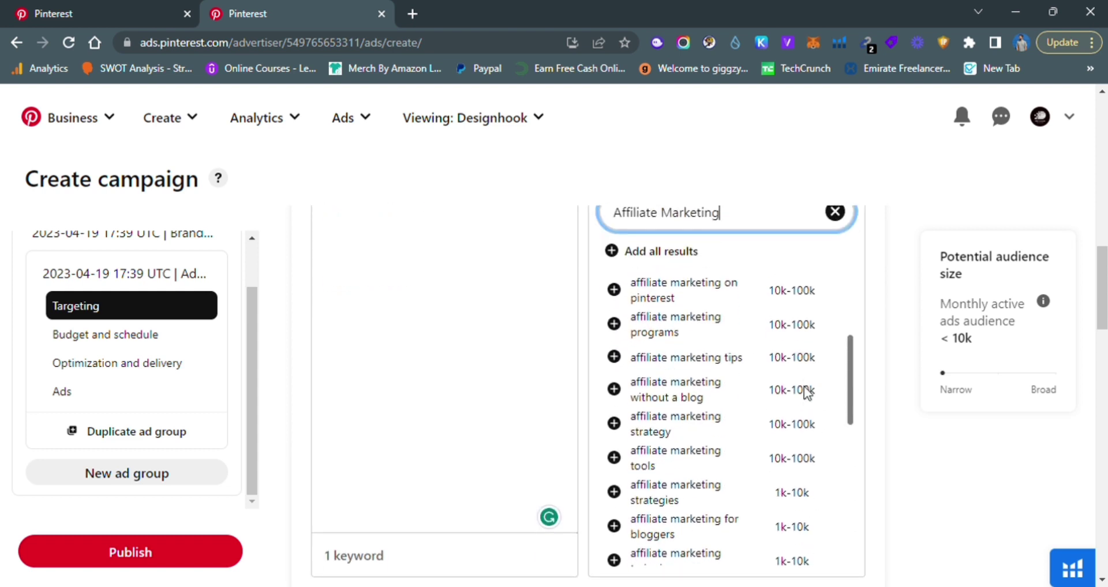
scroll(807, 392, "down", 1)
scroll(792, 358, "down", 4)
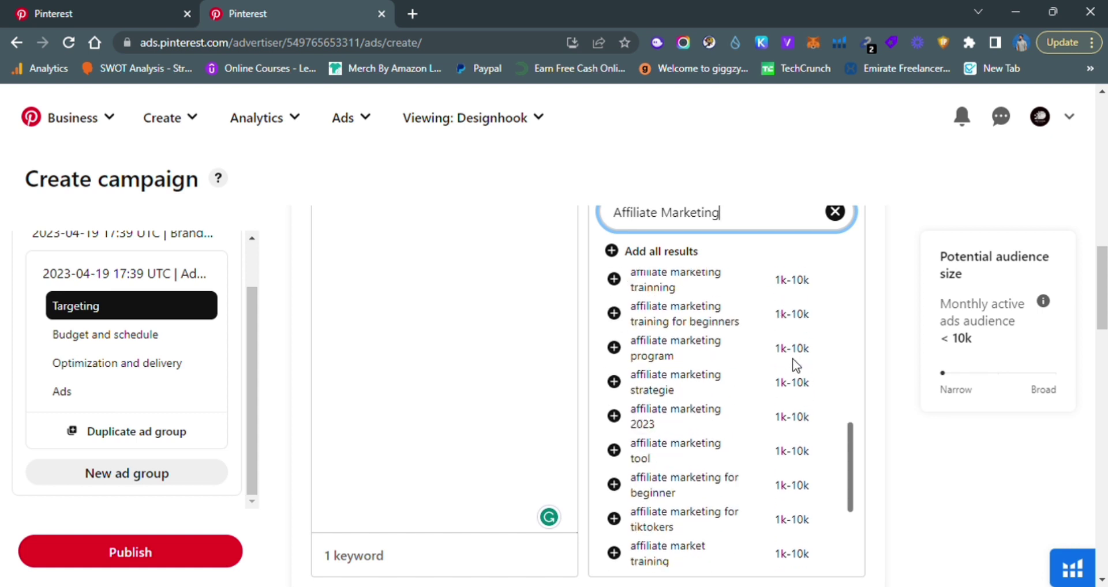
scroll(812, 350, "down", 5)
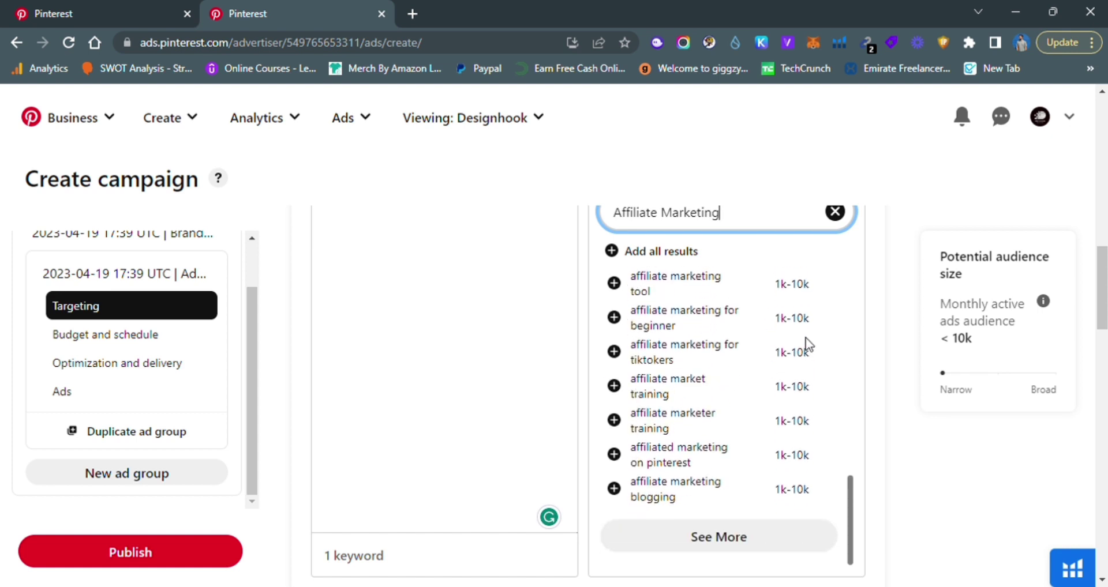
Load more results for the Affiliate Marketing search and examine the additional keywords' monthly searches
left_click(753, 542)
scroll(806, 403, "down", 6)
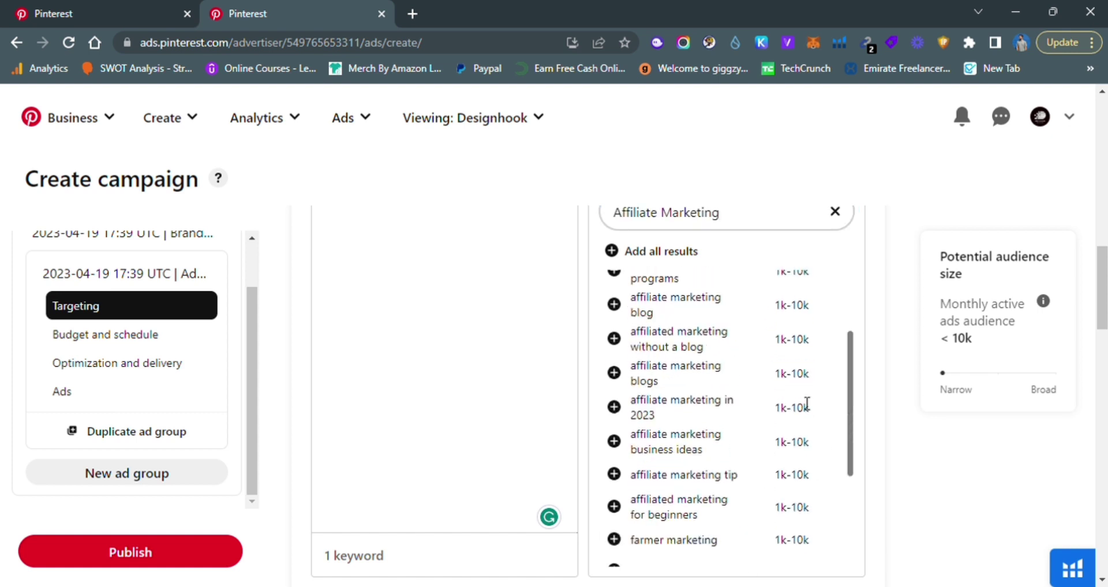
scroll(810, 399, "up", 6)
scroll(806, 329, "up", 2)
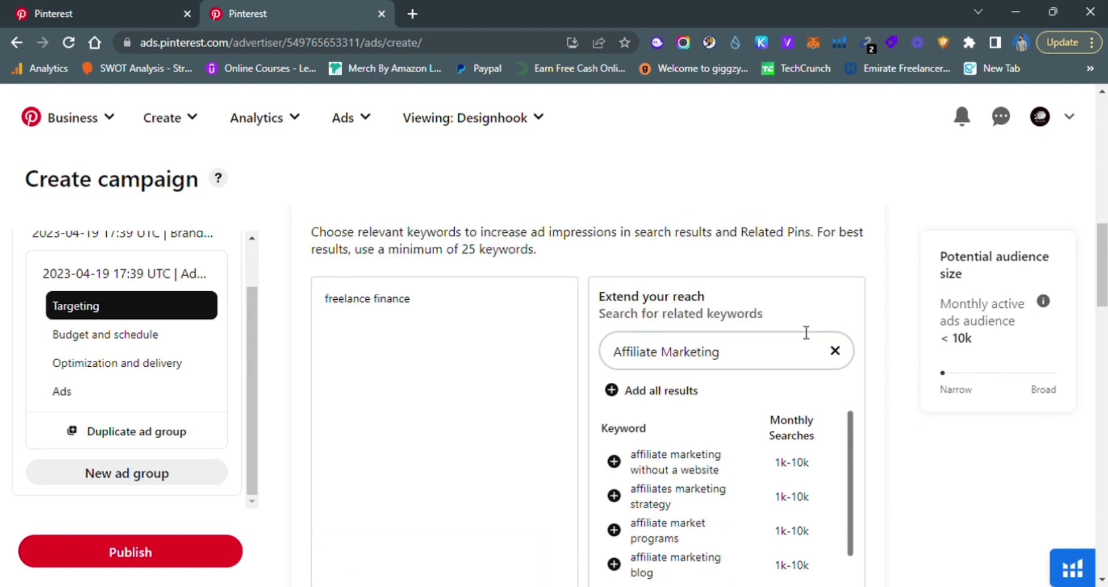
scroll(814, 329, "down", 4)
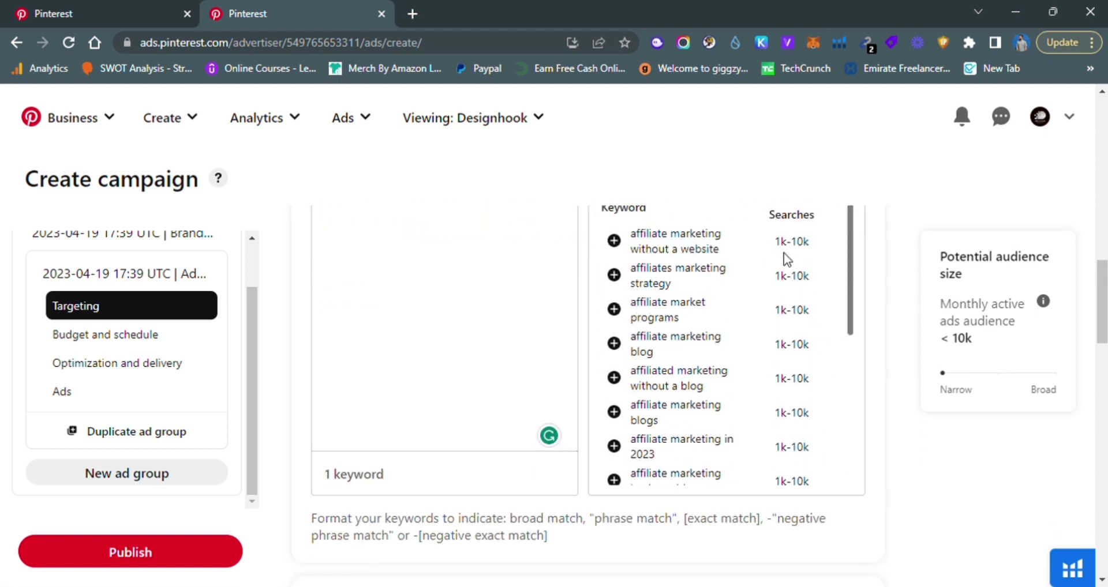
scroll(786, 257, "down", 5)
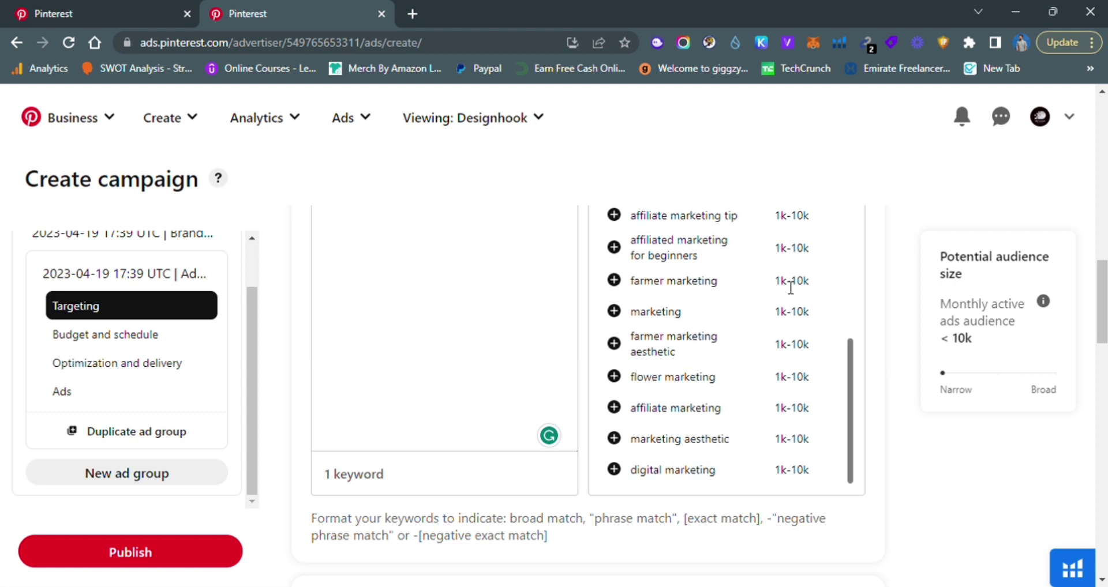
scroll(791, 306, "up", 10)
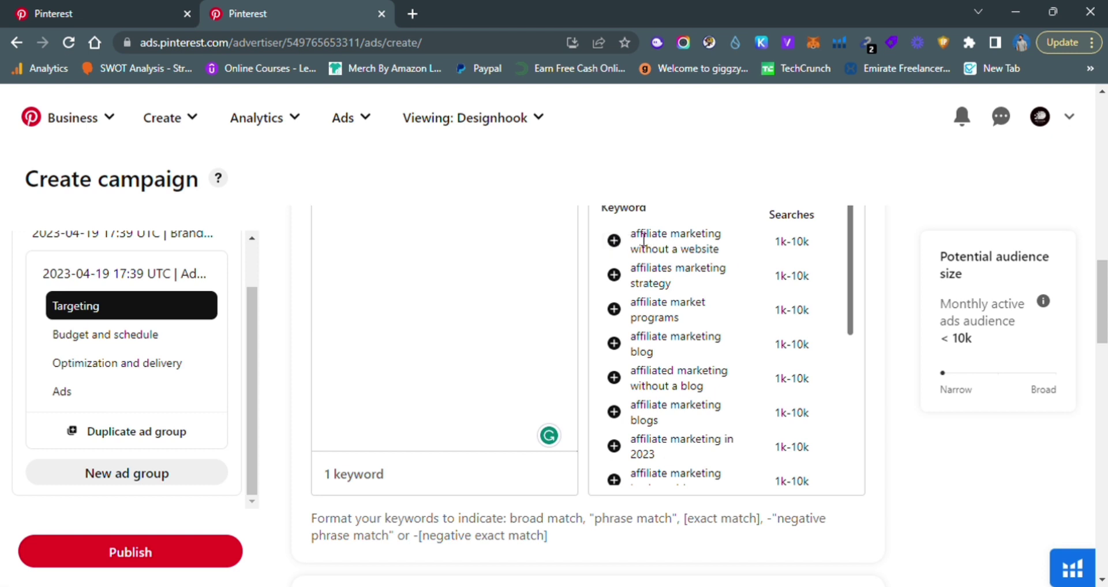
Add the suggested keyword "affiliate marketing without a website" and check the monthly searches of "affiliates marketing strategy"
left_click_drag(630, 237, 721, 237)
left_click(614, 240)
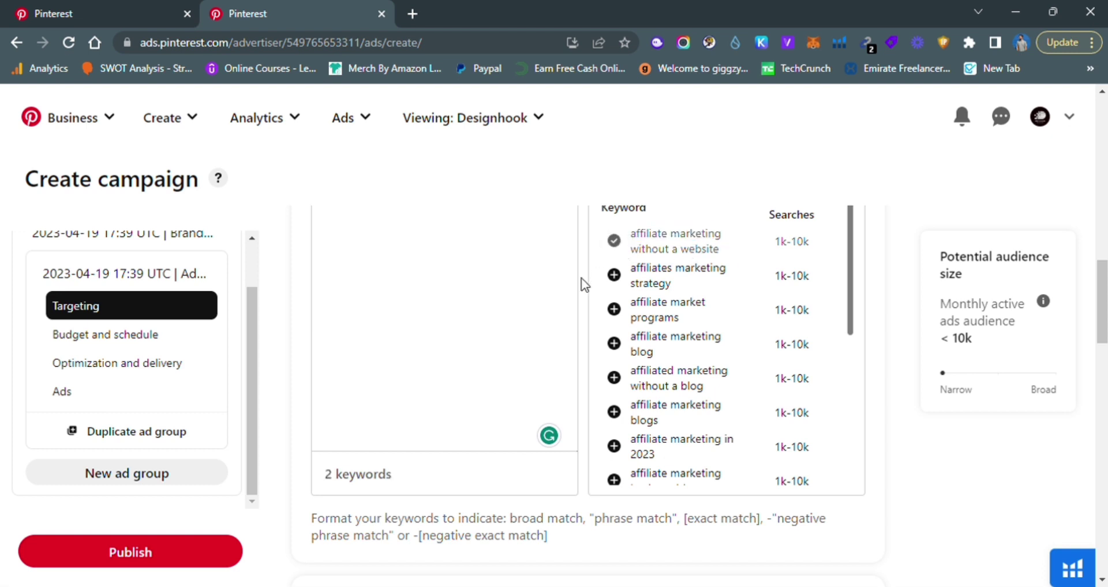
left_click_drag(639, 268, 780, 277)
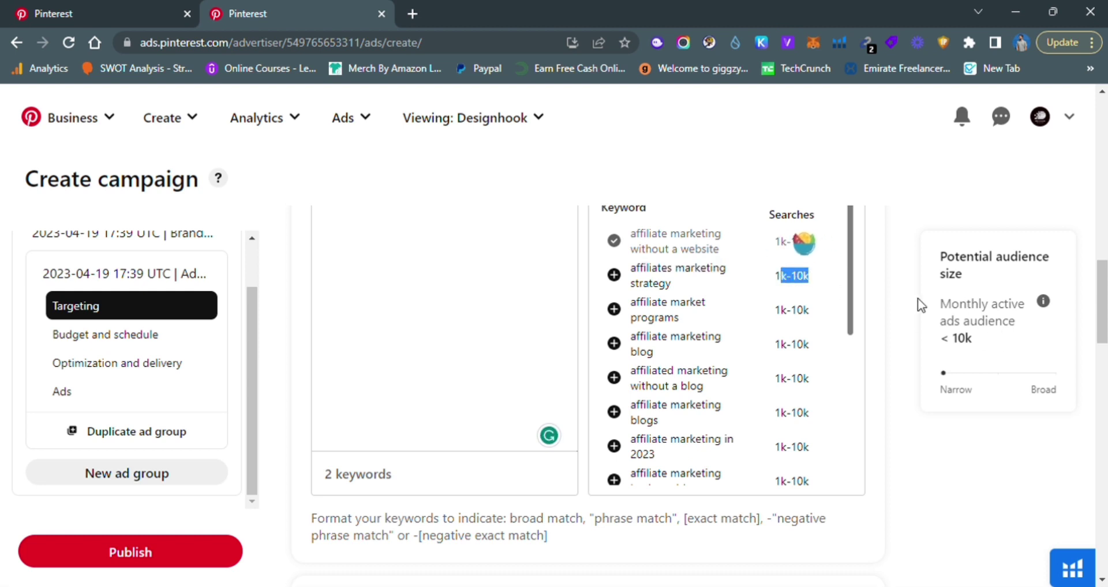
Check the ad group's potential audience size and review the keywords added so far
left_click_drag(991, 349, 934, 346)
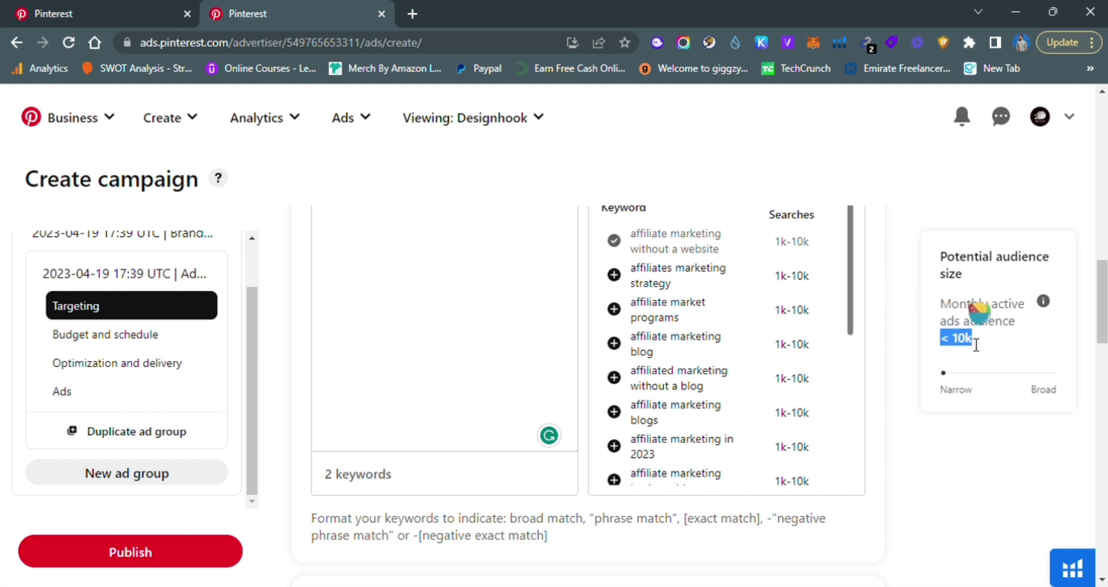
left_click(842, 318)
scroll(860, 346, "up", 3)
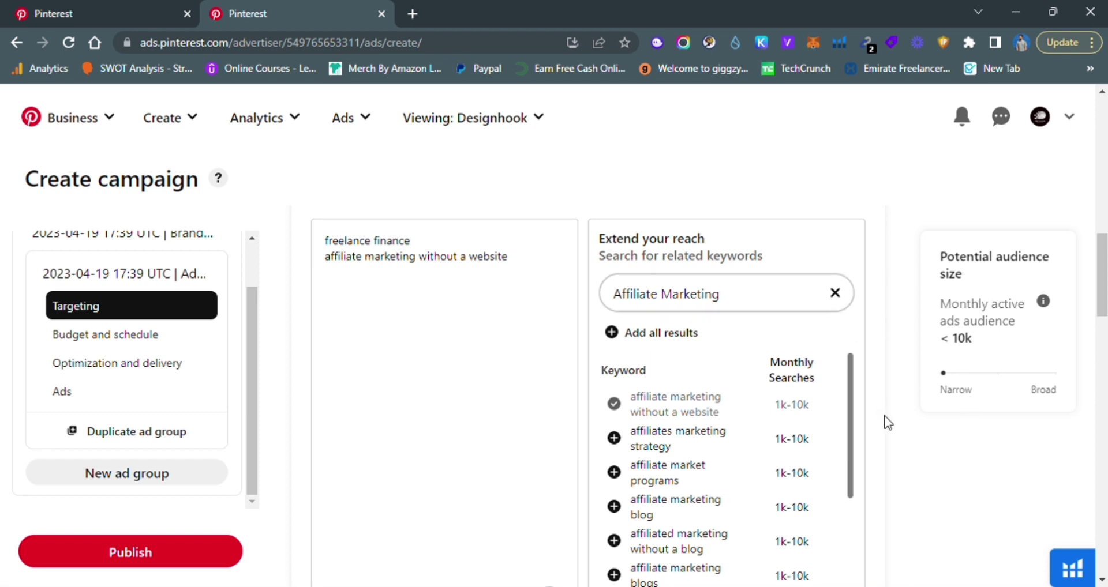
Replace the related keyword search with "Coffee maker" and add the suggested keyword "coffee maker brands" to the ad group
left_click(835, 293)
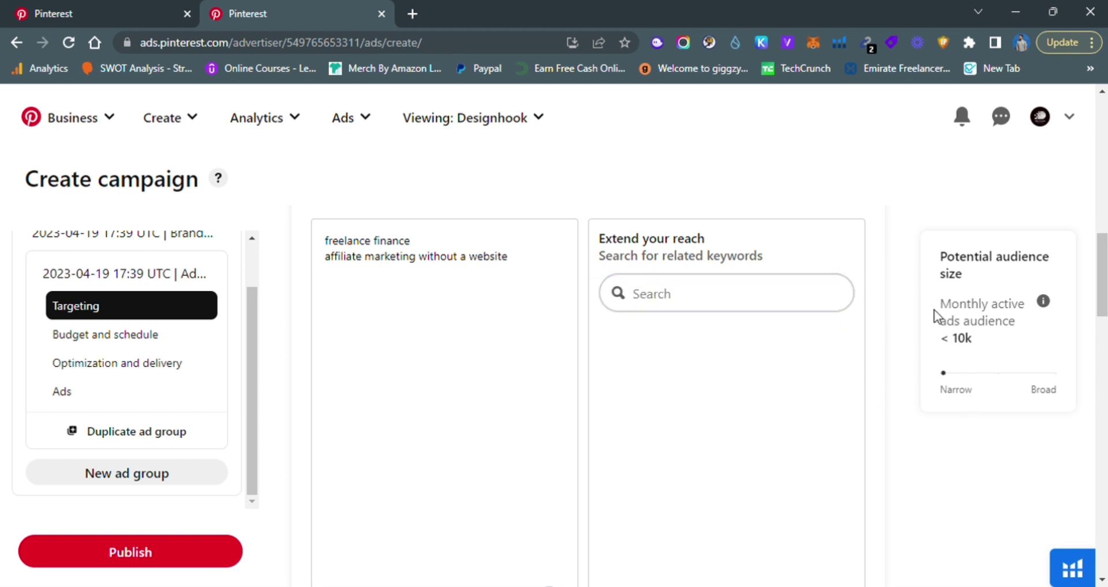
left_click(790, 312)
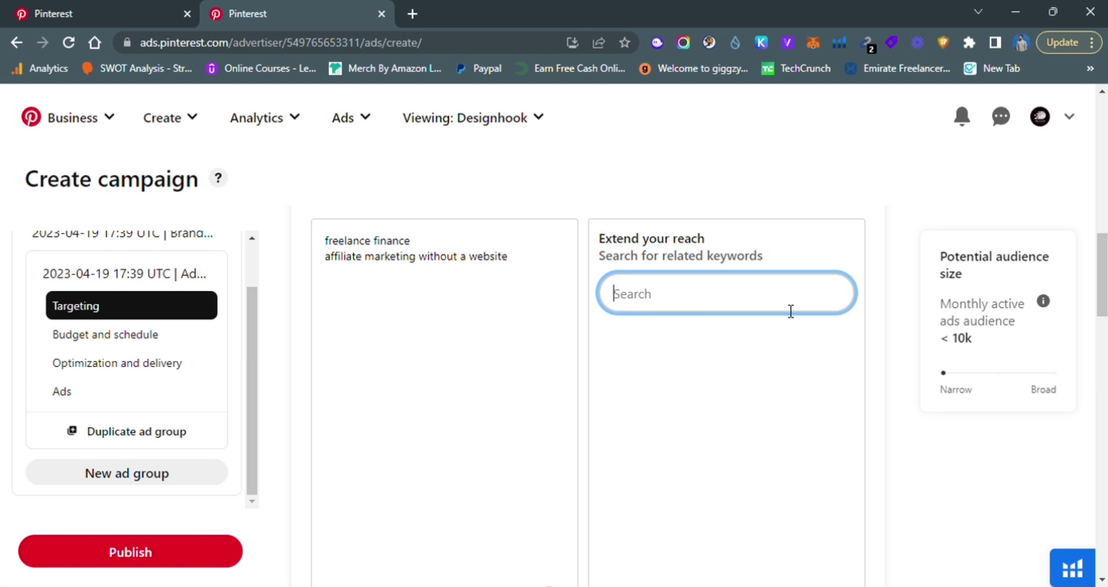
type("Coffe")
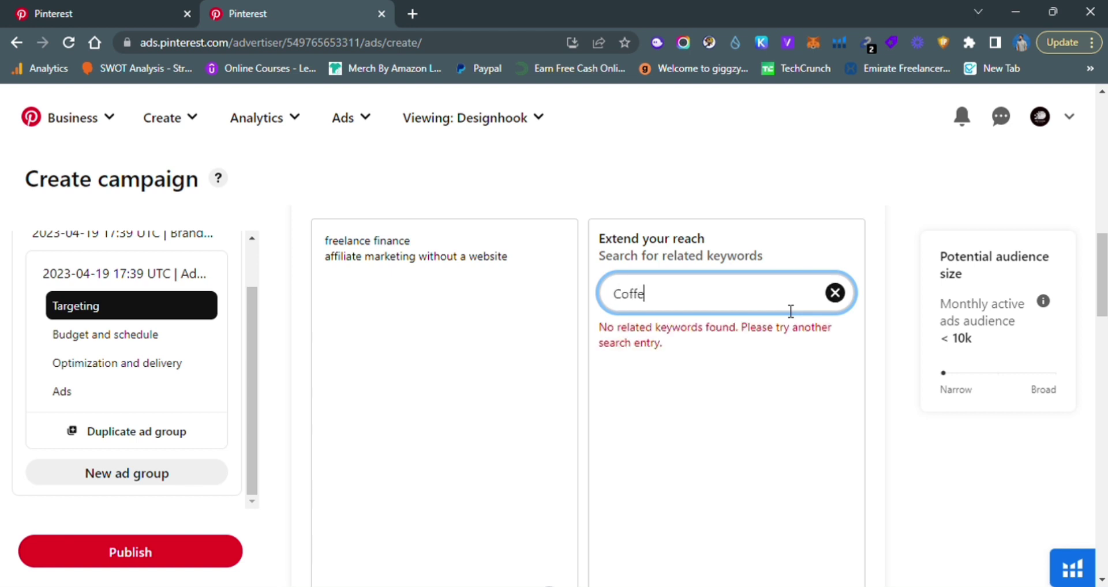
type("e maker")
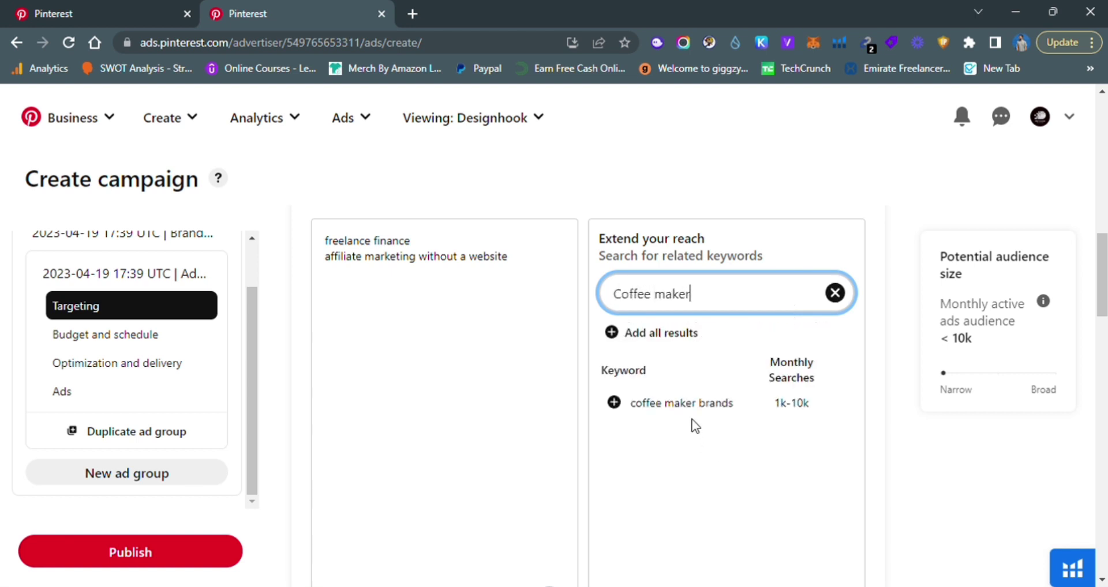
left_click_drag(734, 404, 639, 408)
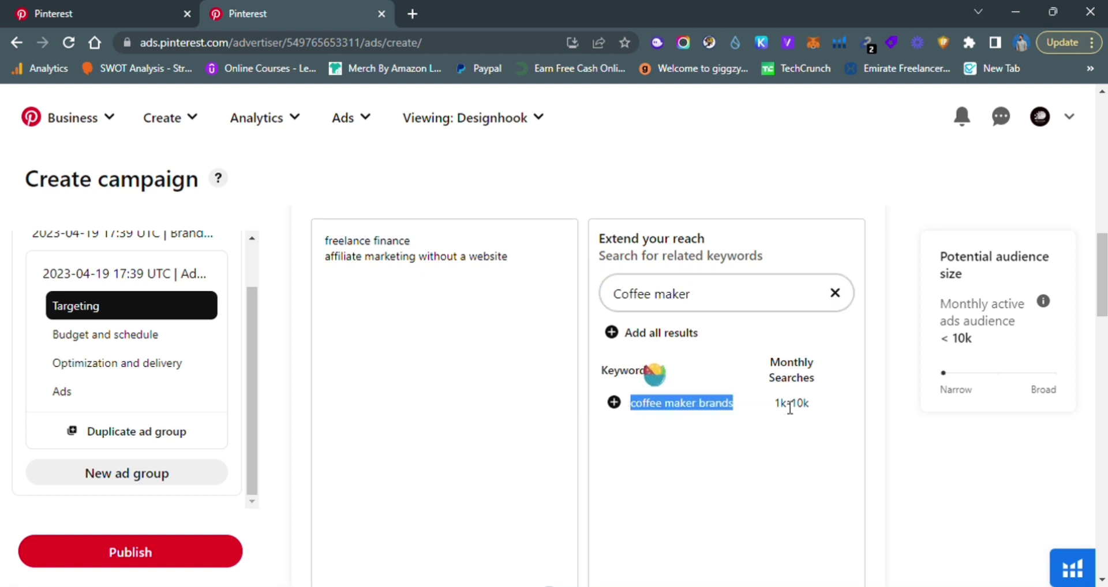
left_click_drag(783, 408, 816, 408)
left_click(812, 404)
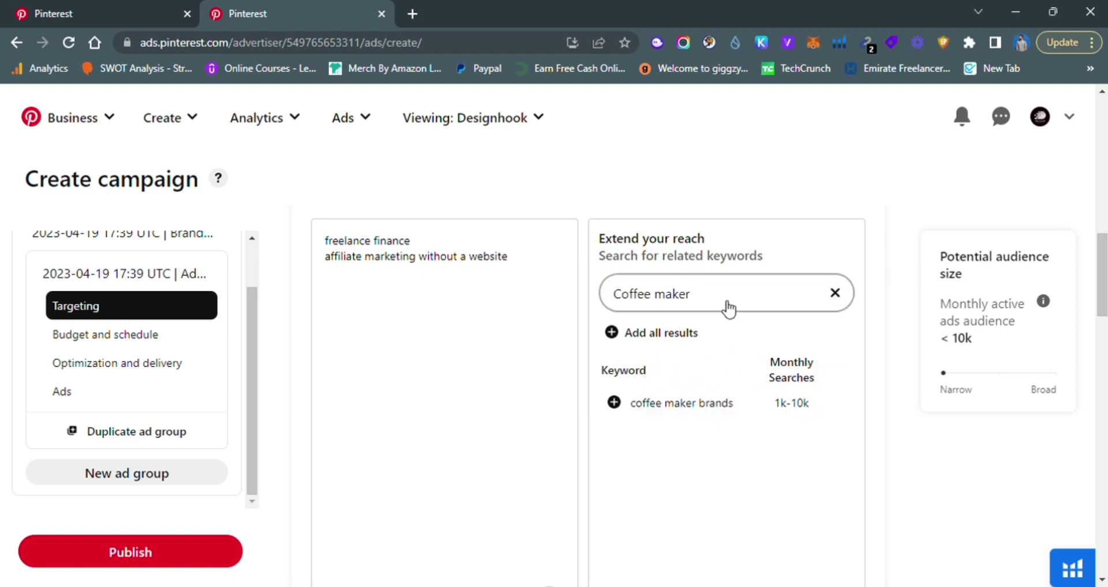
left_click(614, 402)
Replace the related keyword search with "Coffee" and examine the top suggestions' monthly searches, including those of "coffee aesthetic"
left_click_drag(715, 294, 615, 294)
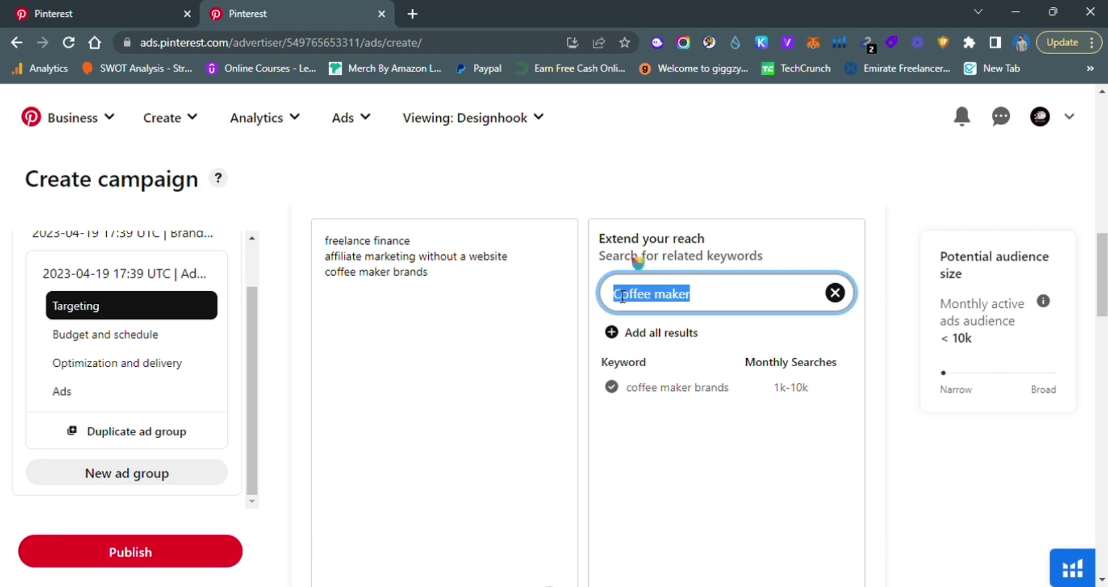
type("coffee")
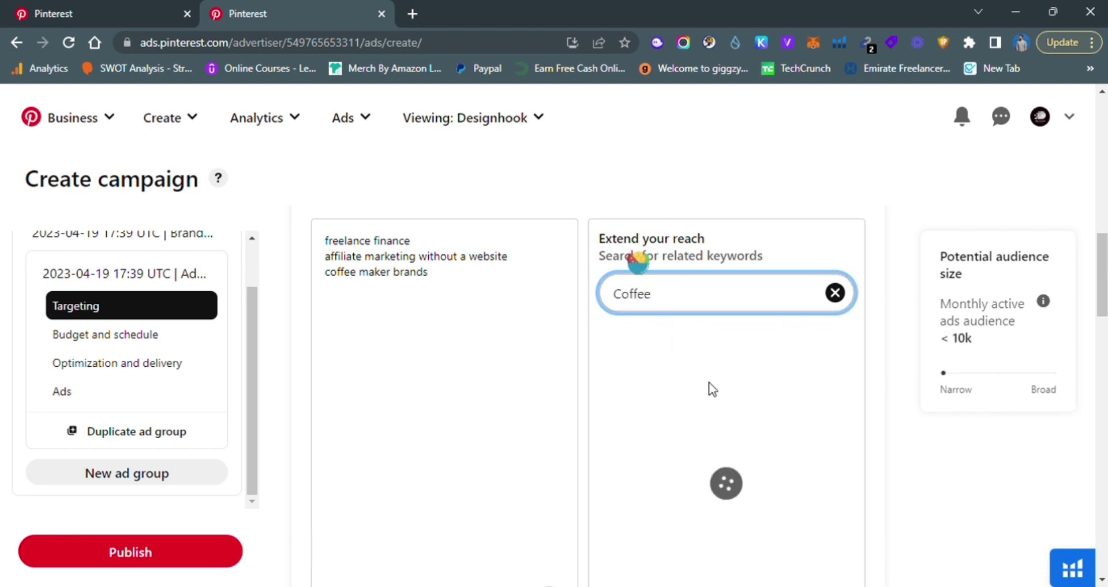
left_click(836, 383)
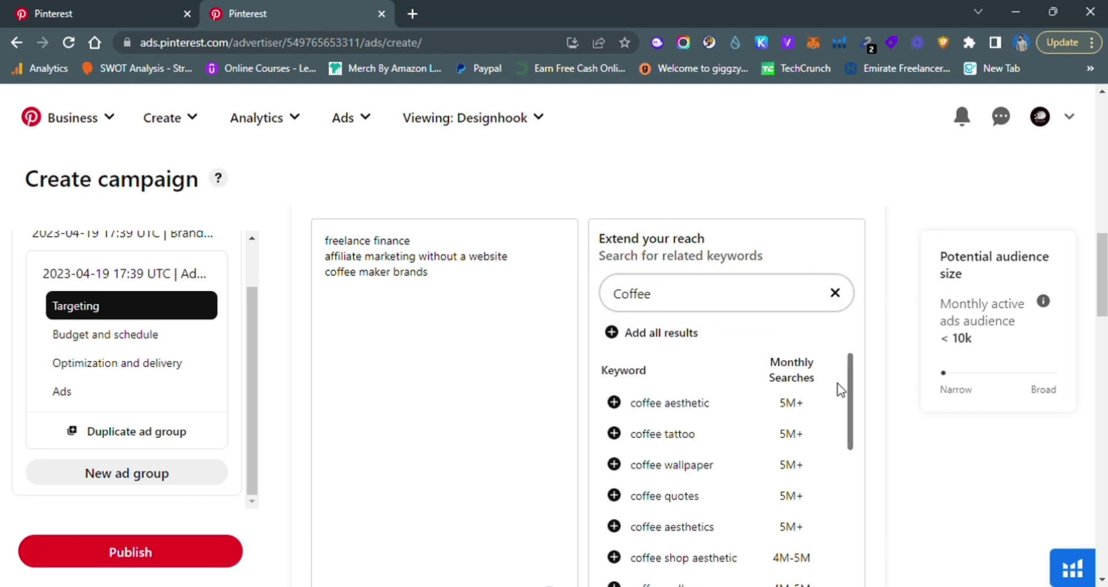
scroll(836, 383, "down", 3)
scroll(837, 404, "up", 3)
scroll(885, 425, "down", 2)
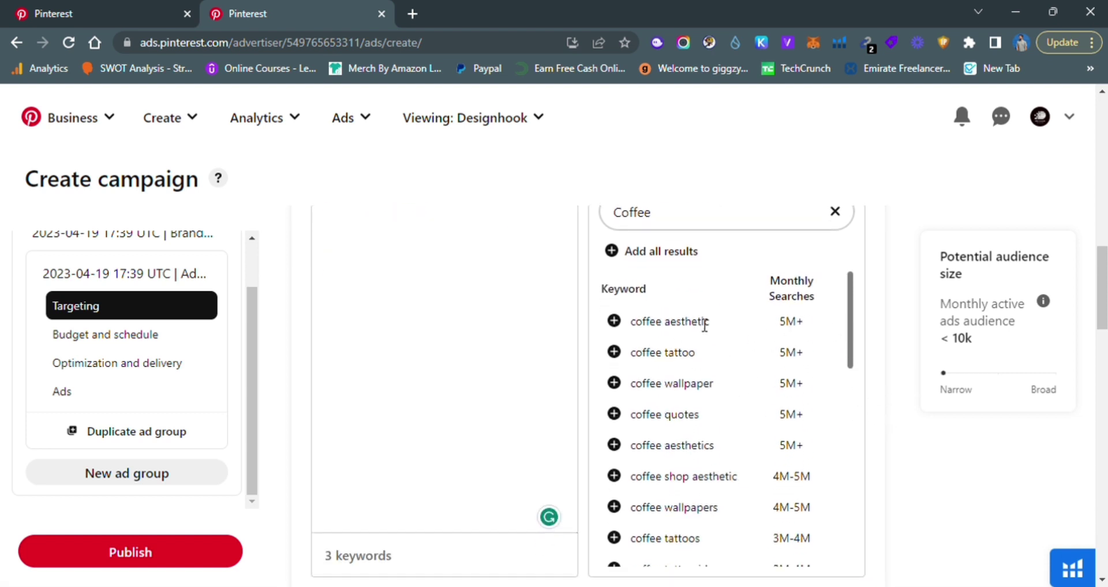
left_click_drag(780, 321, 810, 326)
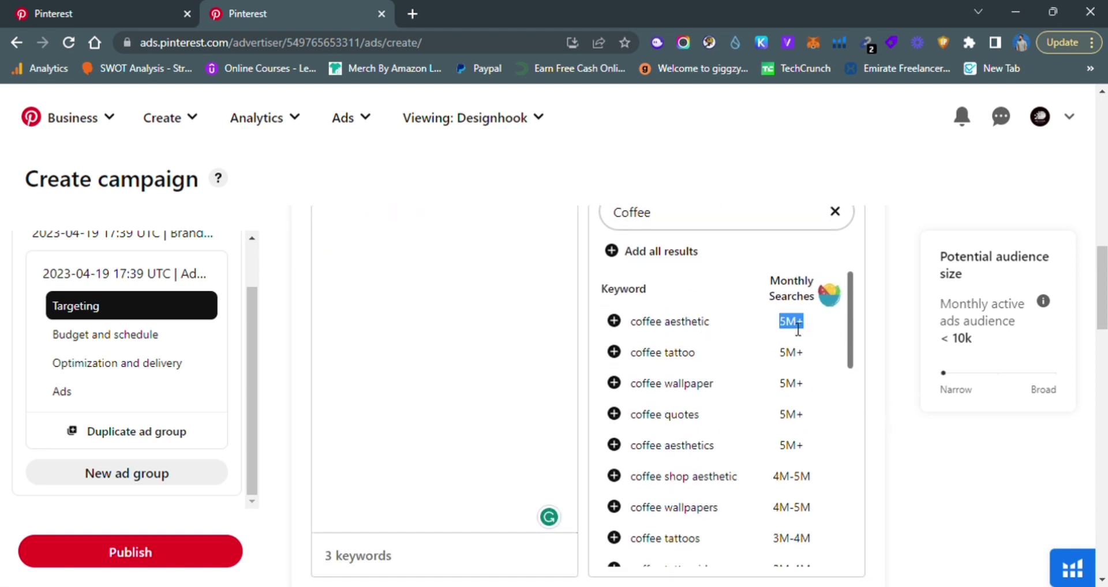
left_click(797, 323)
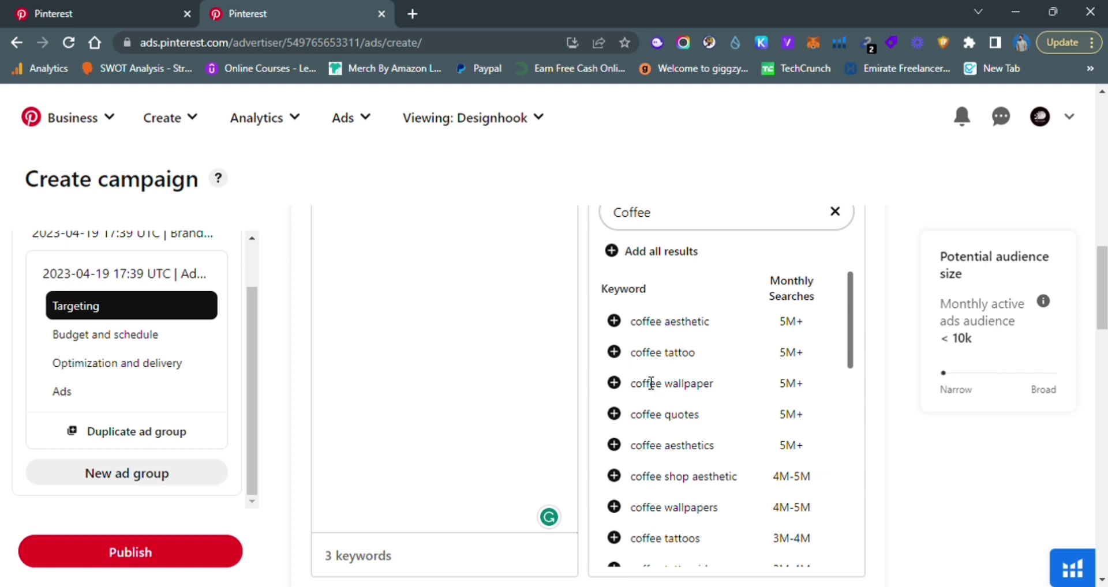
Load further batches of Coffee suggestions until keywords with 10k-100k monthly searches are reached, and examine them
scroll(794, 327, "down", 6)
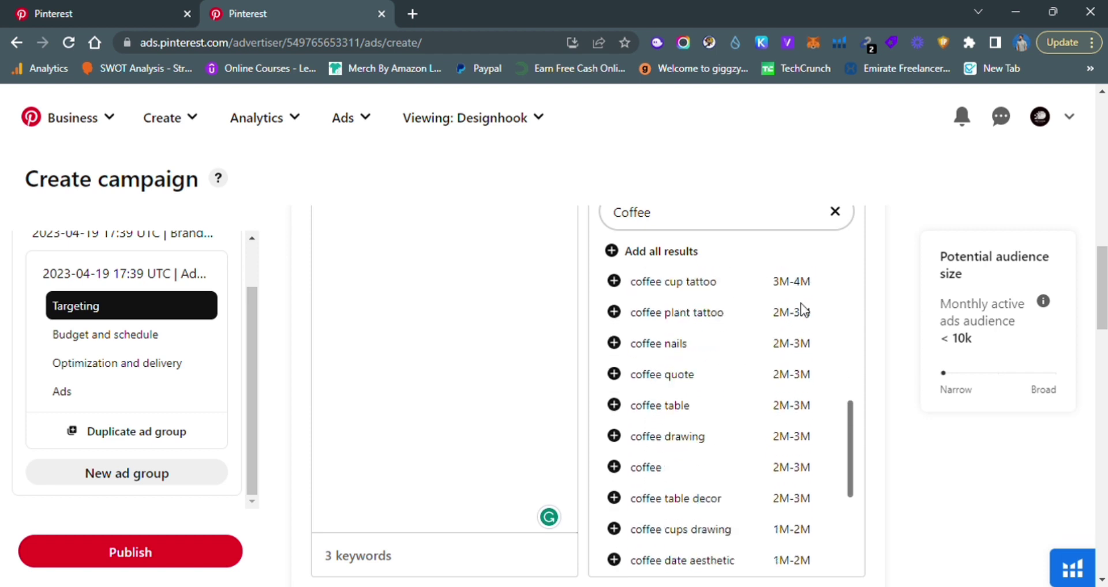
scroll(802, 308, "down", 4)
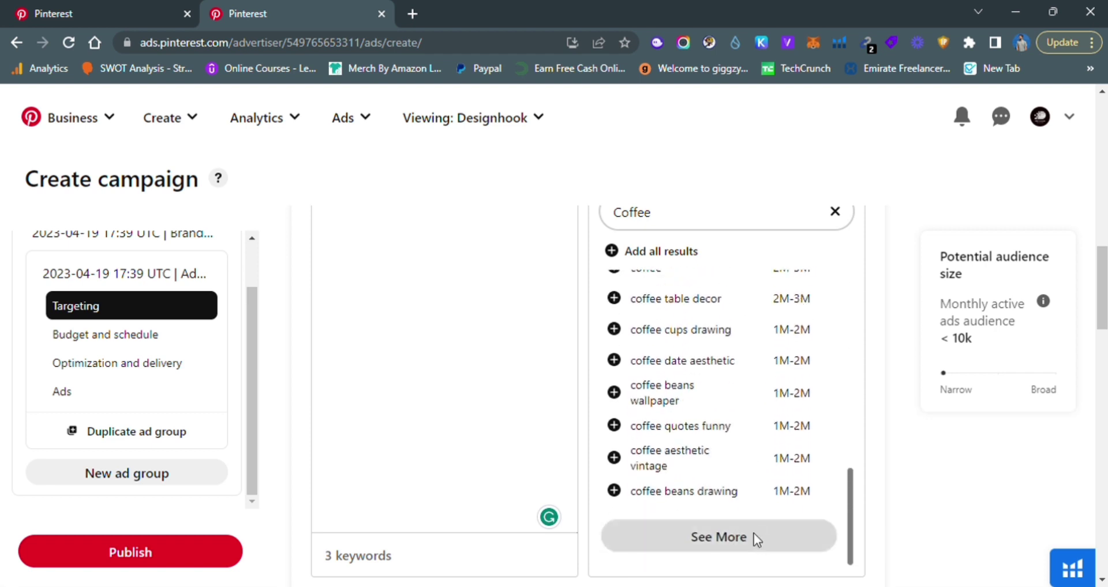
left_click(754, 533)
scroll(721, 421, "down", 10)
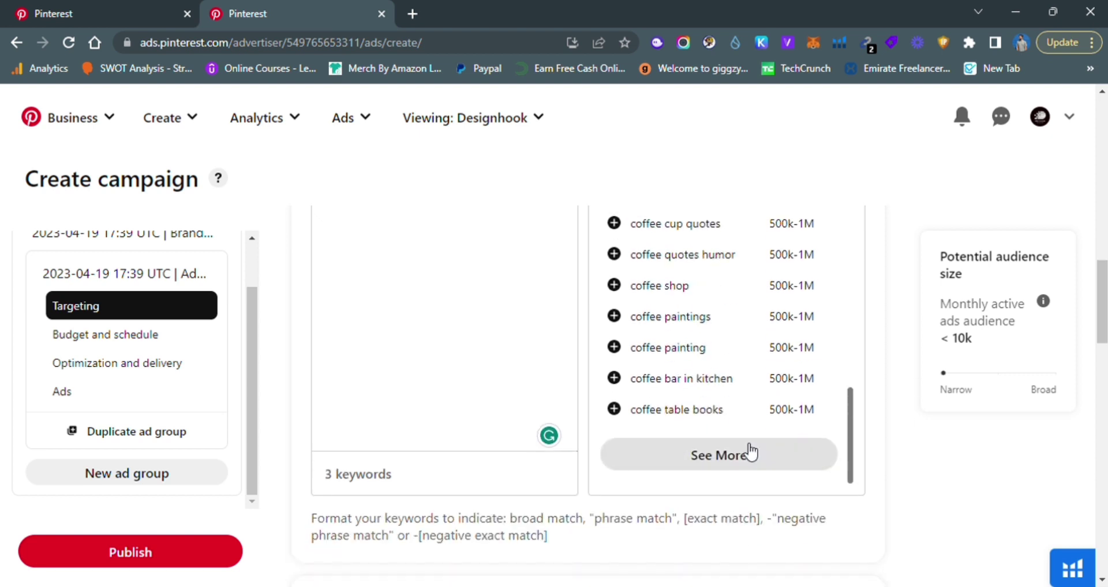
left_click(750, 453)
scroll(747, 364, "down", 10)
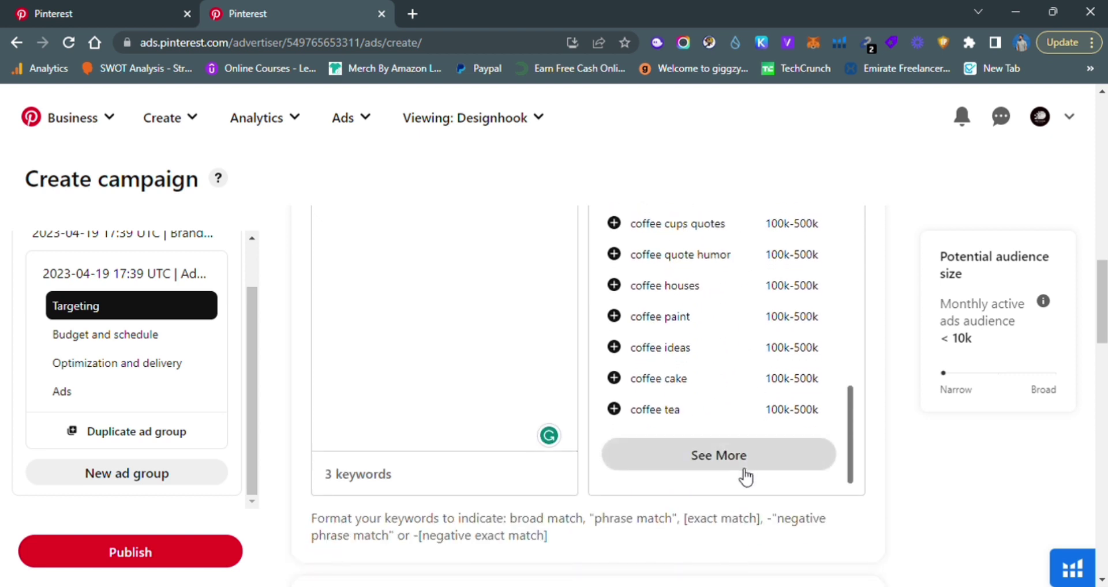
left_click(745, 468)
scroll(743, 355, "down", 10)
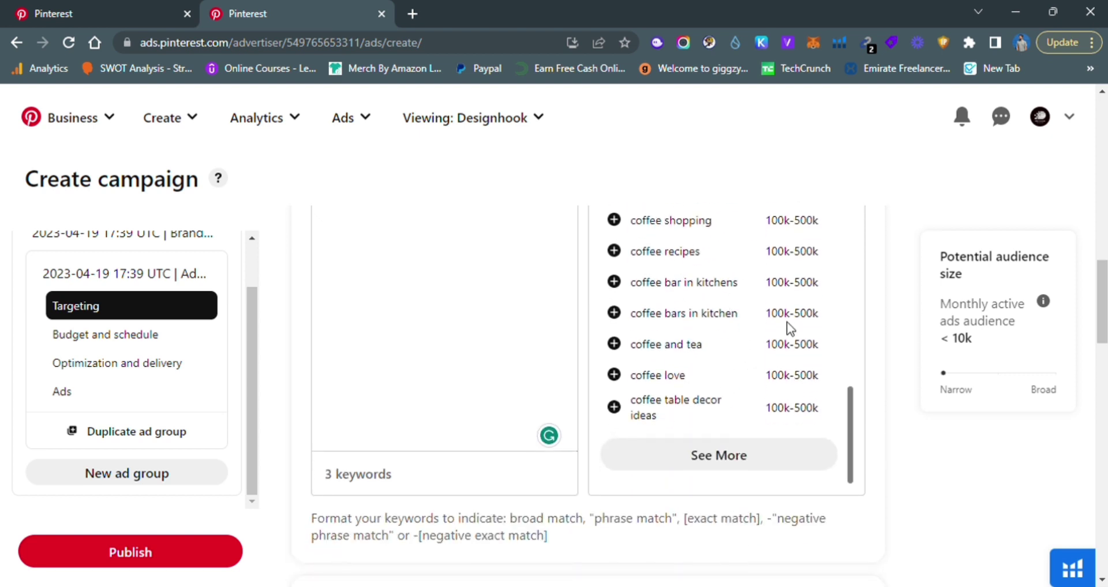
left_click(774, 452)
scroll(735, 398, "down", 10)
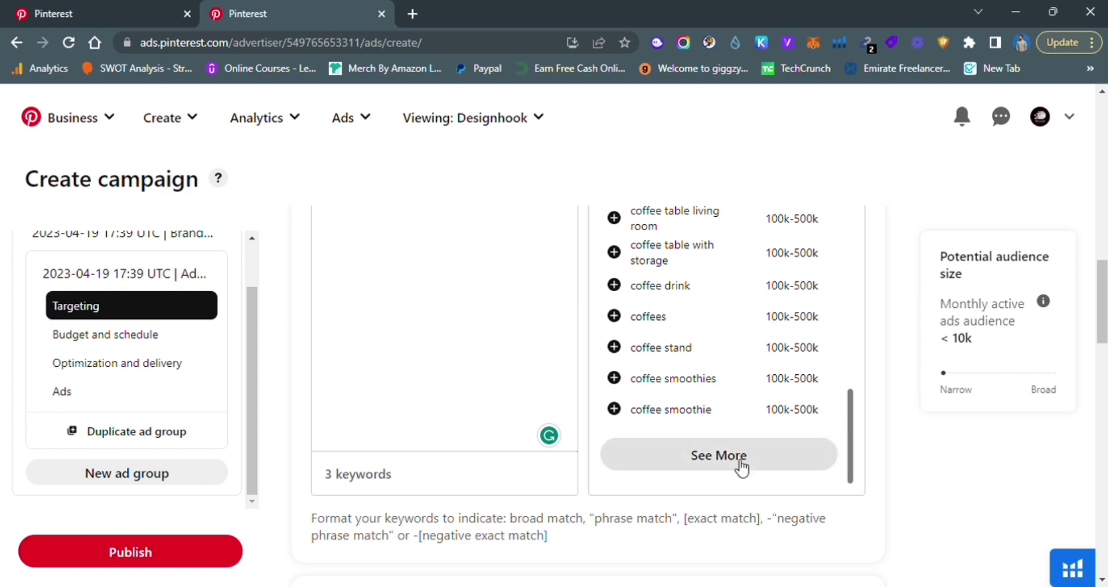
left_click(739, 462)
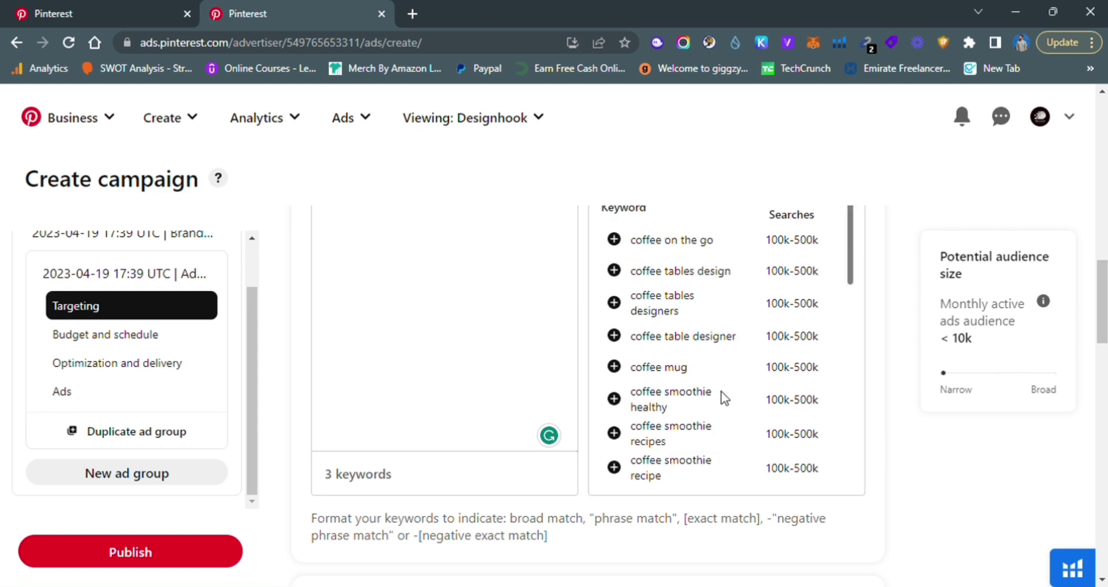
scroll(720, 396, "down", 10)
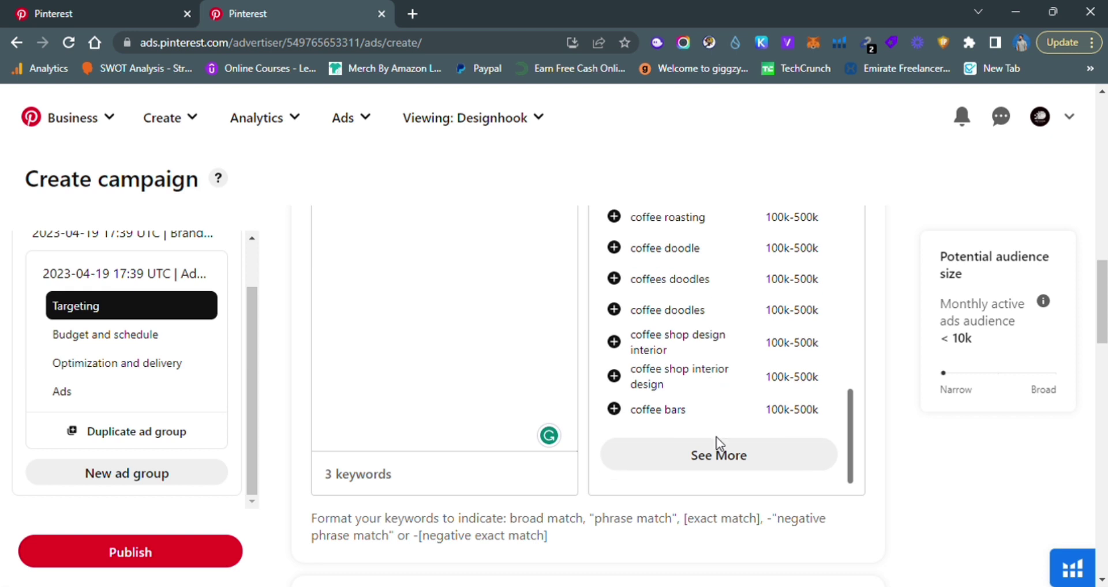
left_click(737, 462)
scroll(719, 385, "down", 5)
scroll(721, 386, "down", 3)
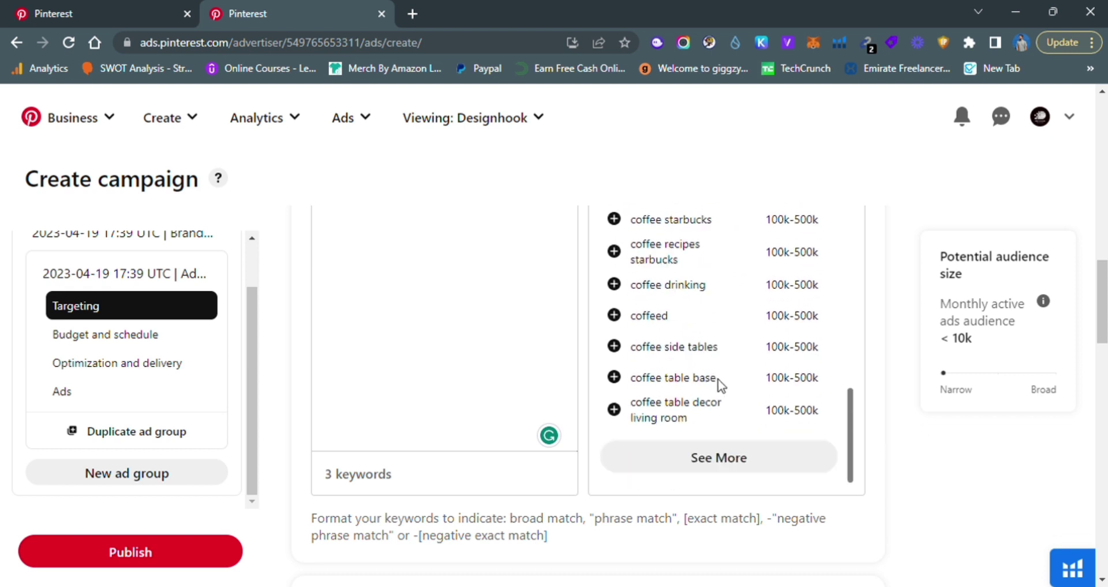
left_click(736, 459)
scroll(736, 383, "down", 4)
scroll(739, 386, "down", 4)
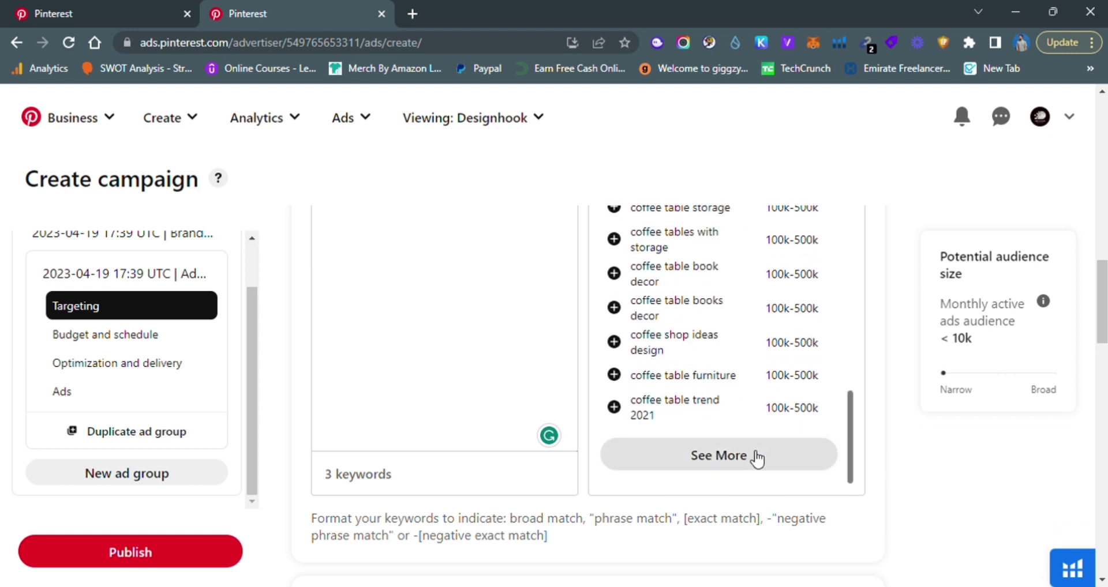
left_click(754, 455)
scroll(757, 393, "down", 10)
left_click(760, 451)
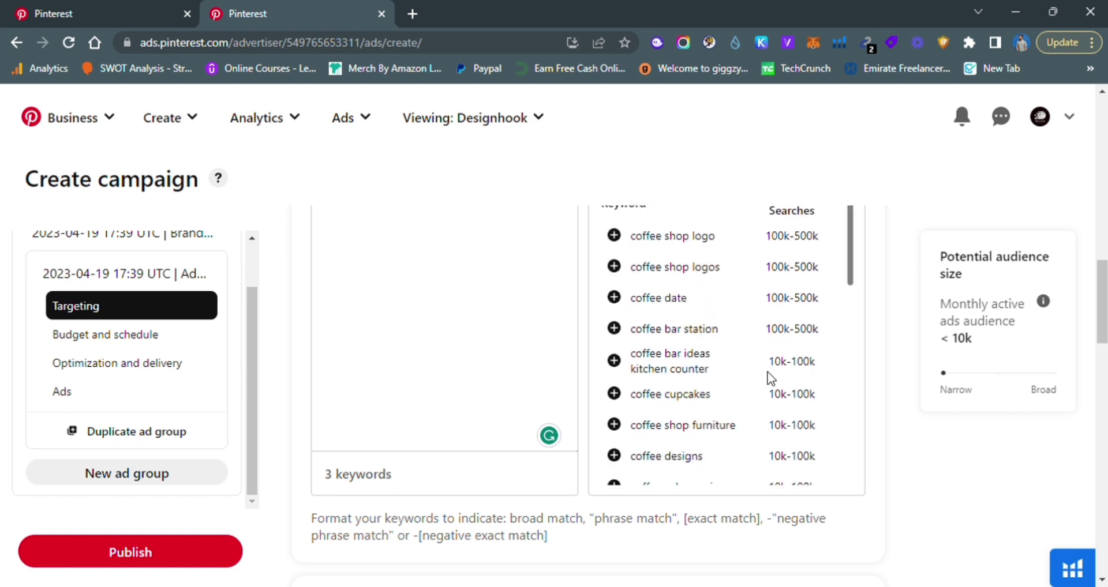
scroll(768, 380, "down", 10)
left_click(750, 457)
scroll(750, 404, "down", 8)
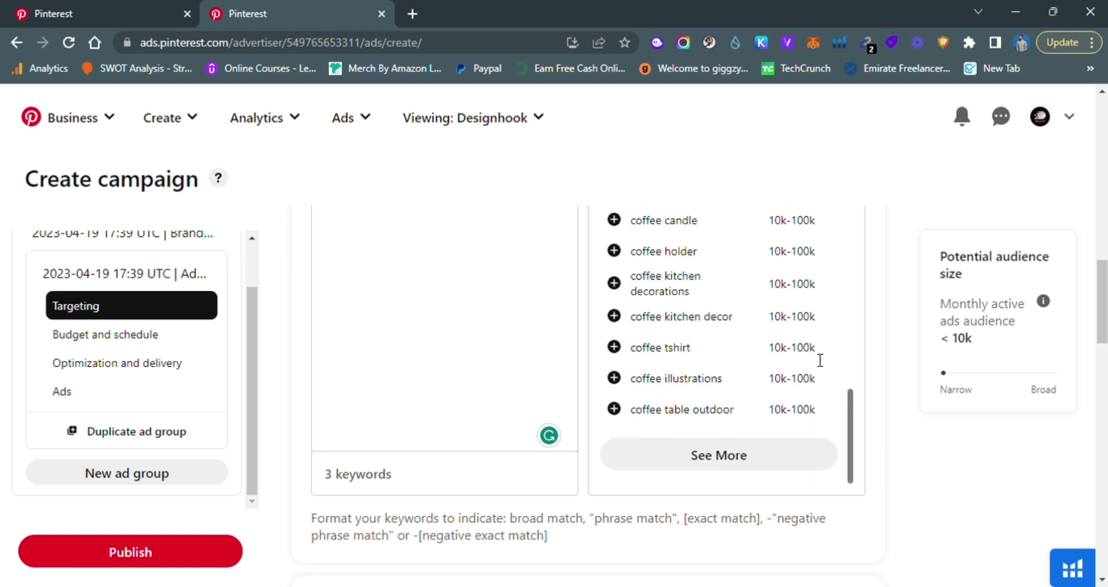
scroll(664, 370, "up", 5)
scroll(670, 375, "down", 6)
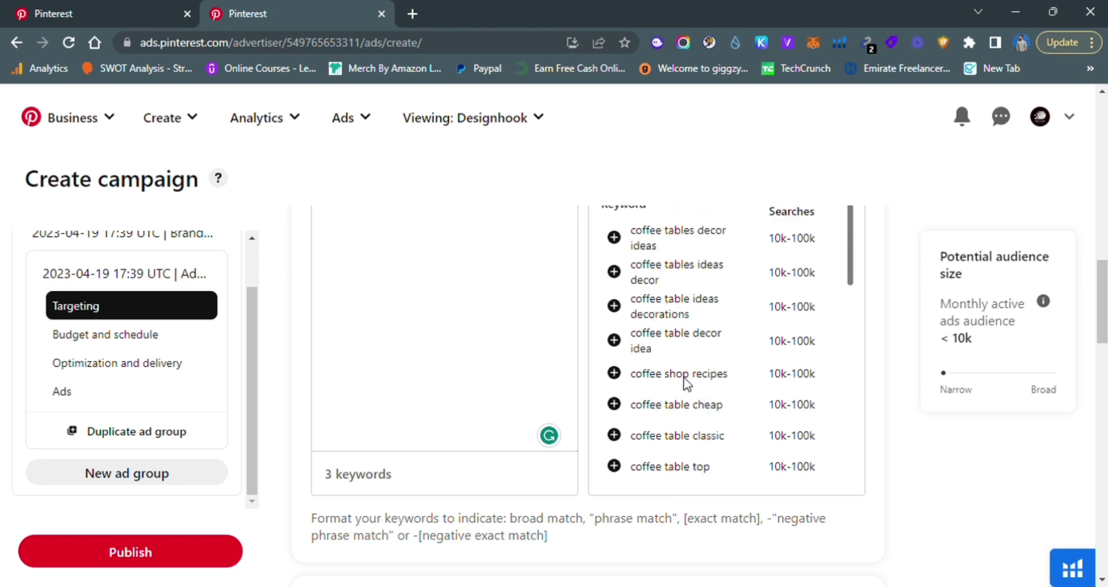
left_click(690, 456)
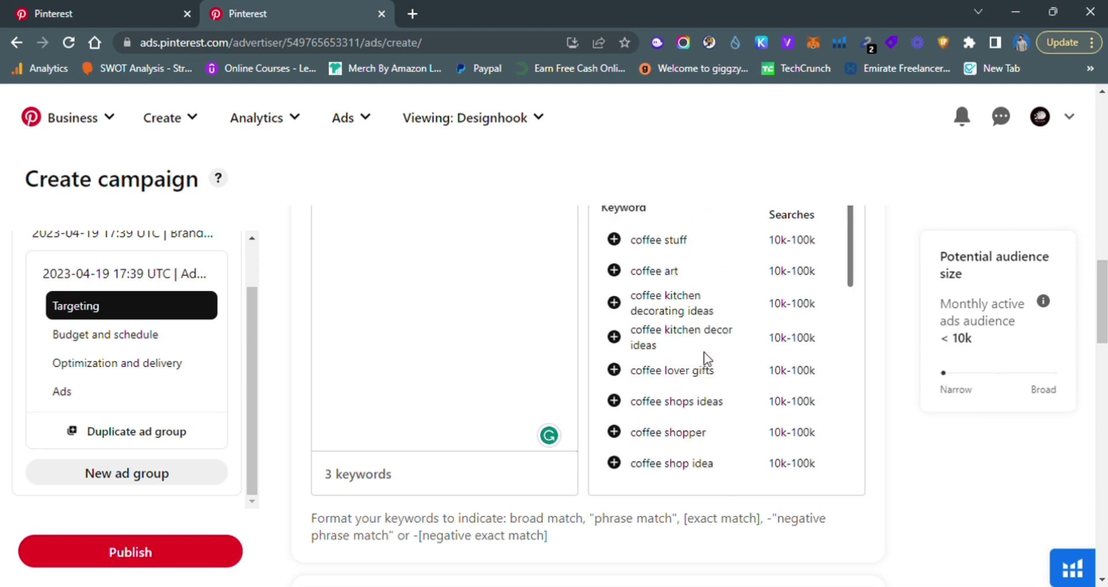
scroll(692, 335, "down", 6)
left_click(732, 453)
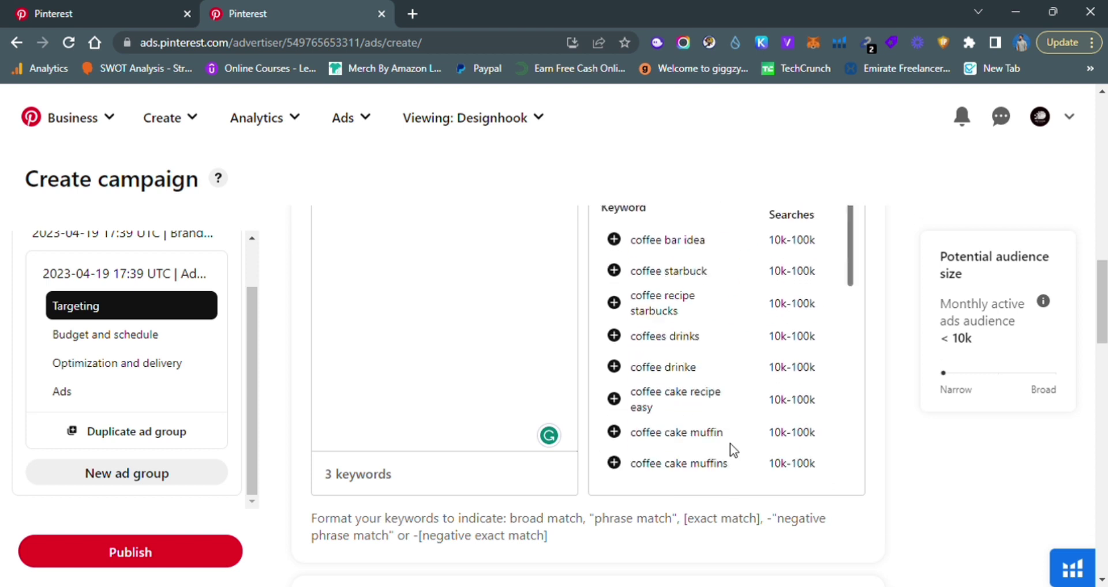
scroll(733, 450, "down", 6)
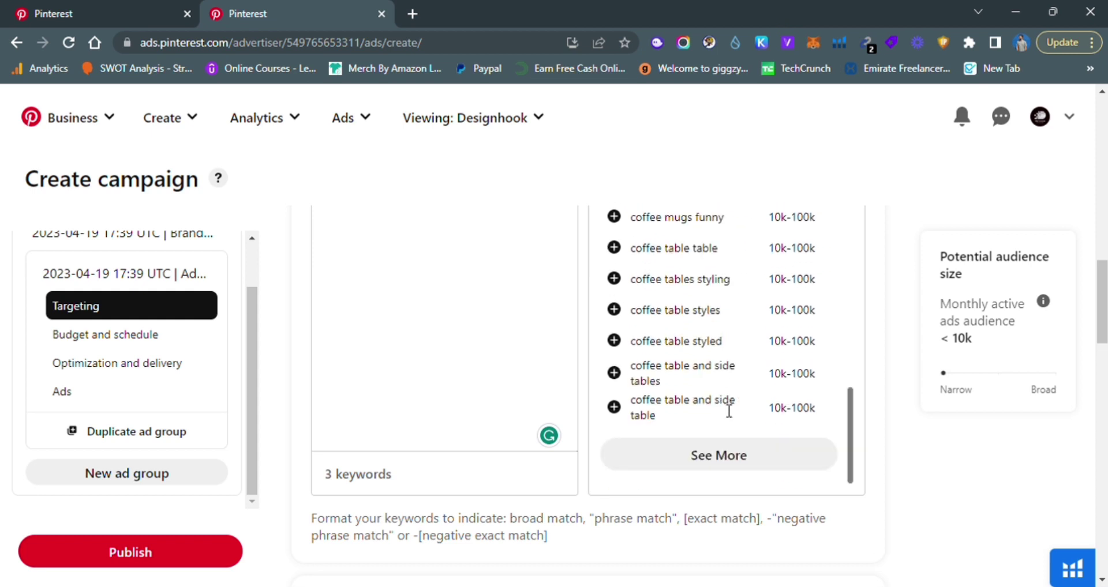
Check the monthly searches of "coffee table and side table", then add the suggested keyword "coffee table styles" to the ad group
left_click_drag(774, 414, 806, 417)
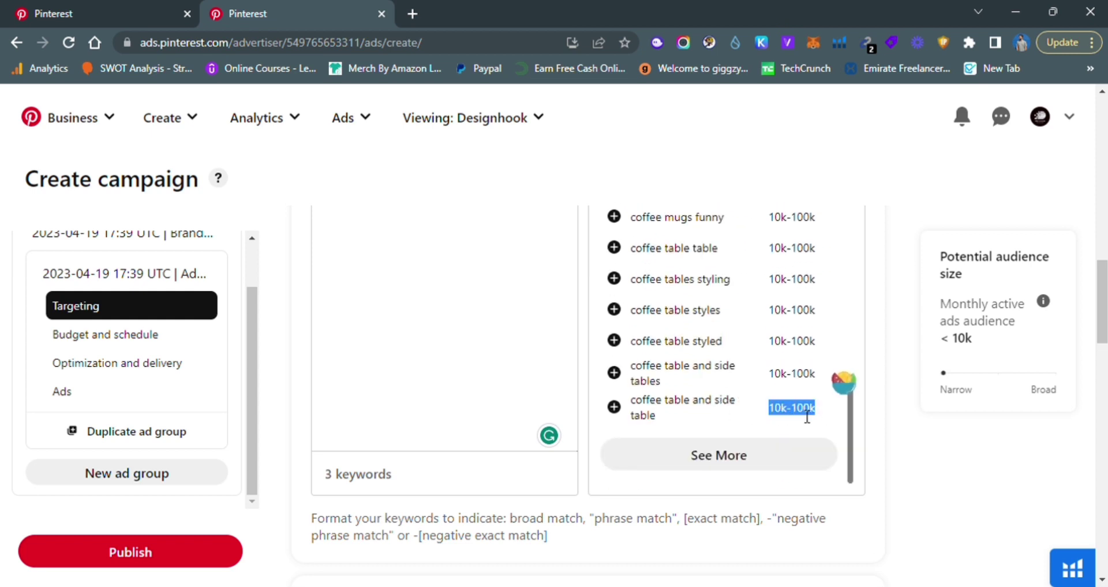
double_click(806, 416)
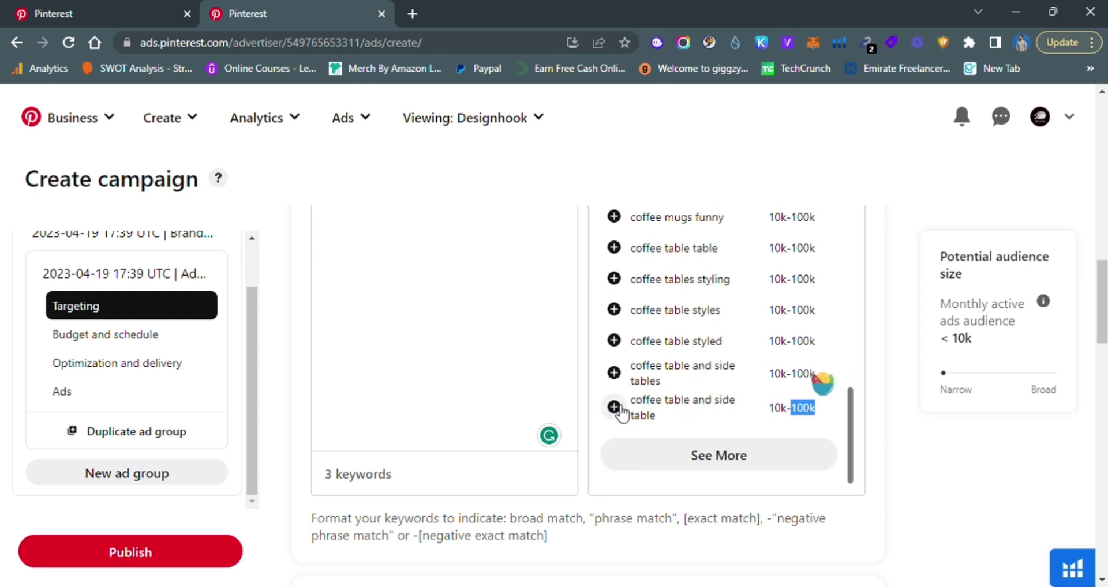
left_click(614, 310)
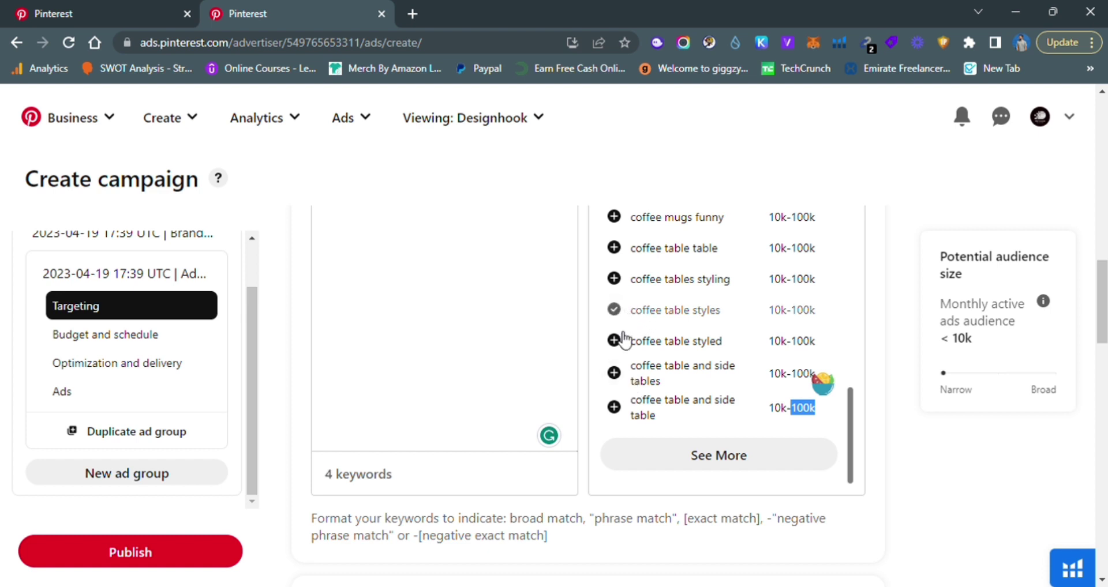
scroll(475, 366, "up", 4)
scroll(580, 384, "down", 1)
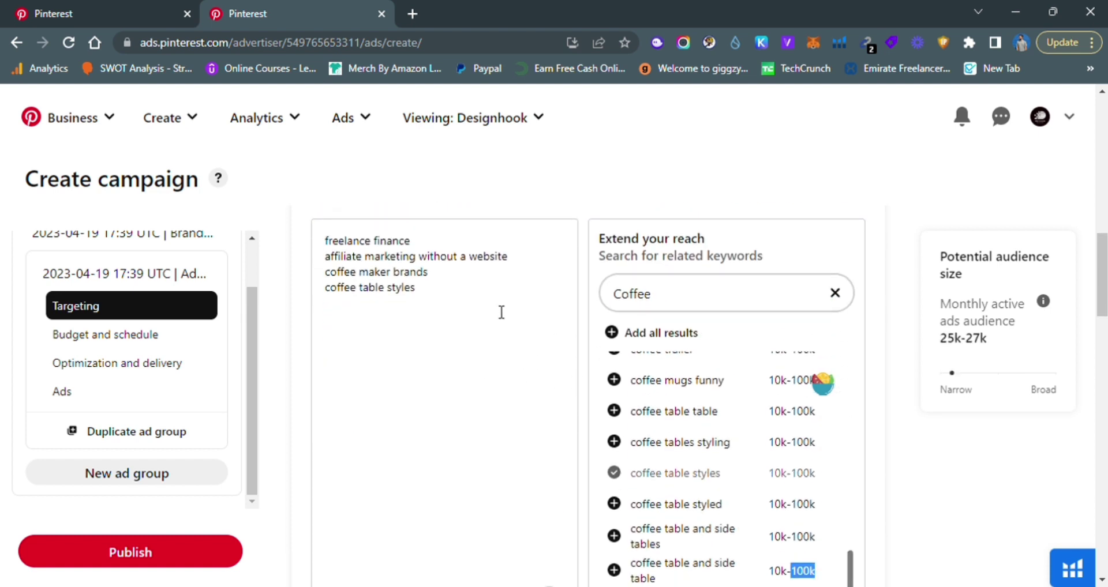
scroll(743, 414, "down", 1)
scroll(715, 395, "down", 3)
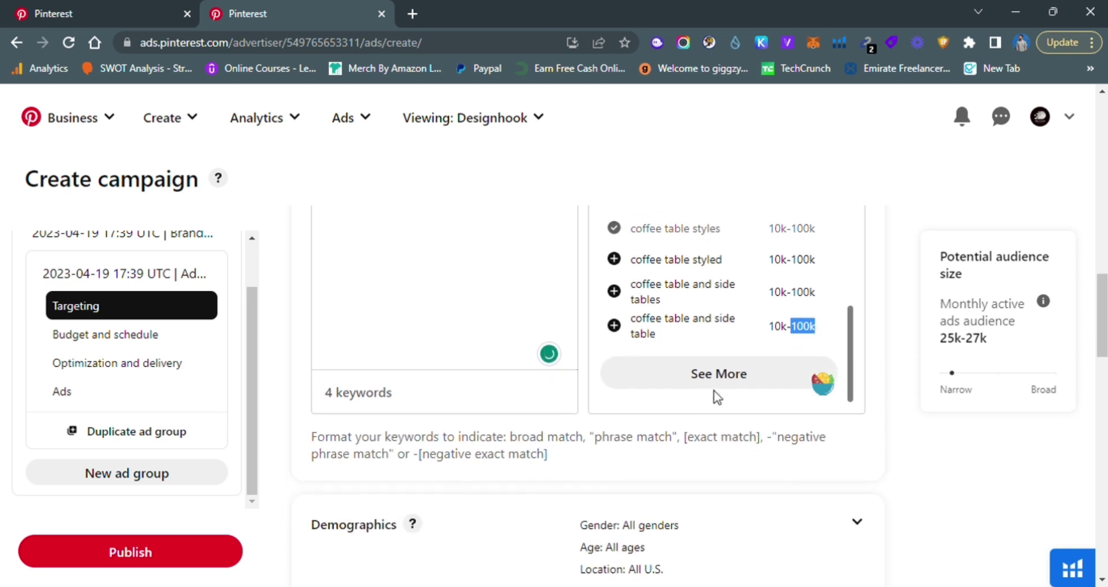
Load three further batches of Coffee keyword suggestions and examine their monthly searches
left_click(716, 382)
scroll(721, 398, "down", 4)
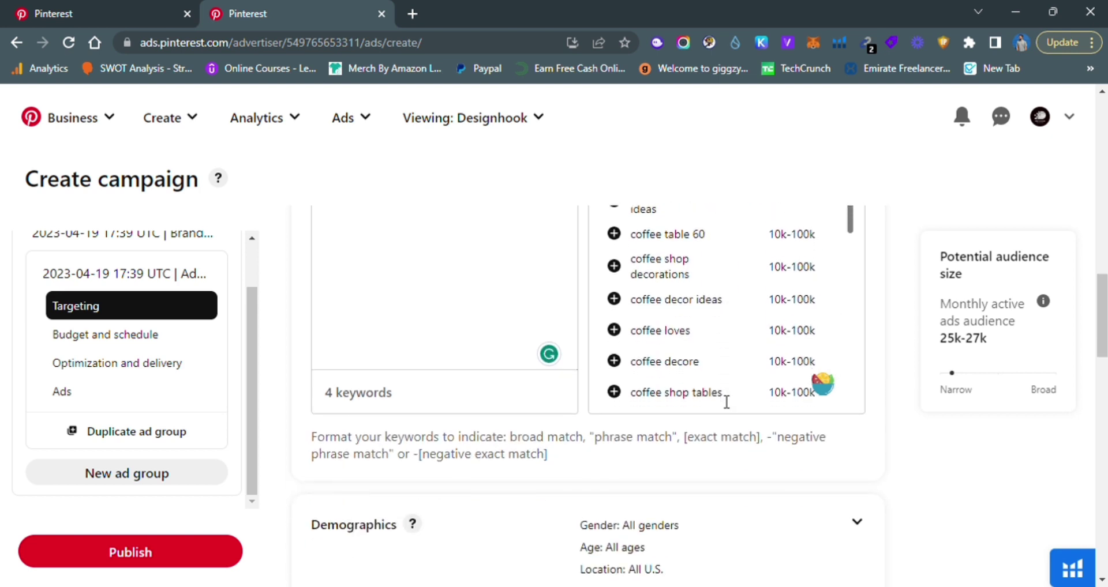
left_click(716, 382)
scroll(730, 370, "down", 10)
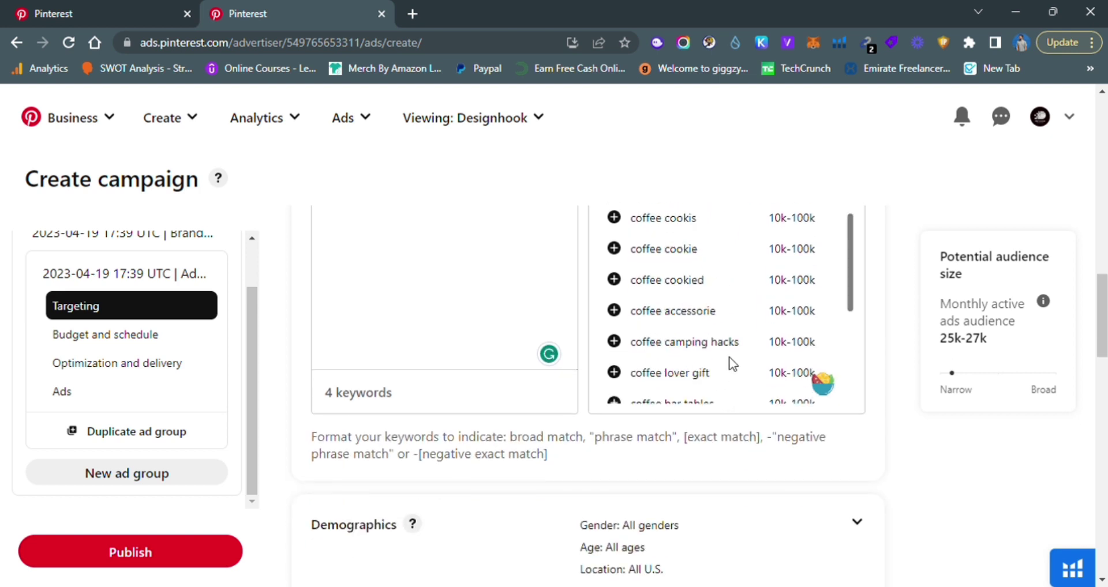
scroll(721, 369, "down", 2)
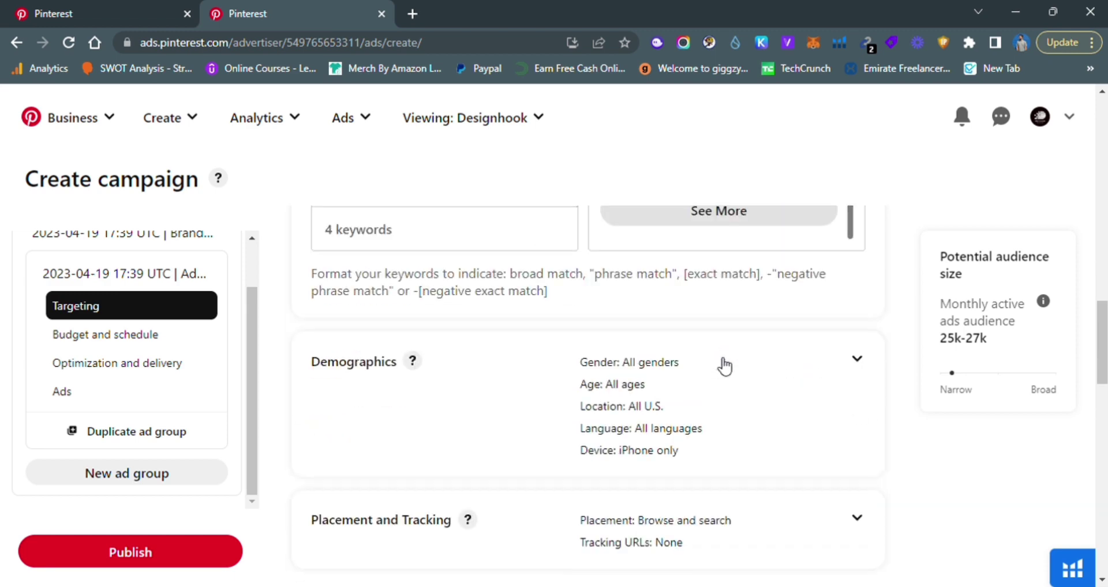
scroll(724, 387, "up", 1)
left_click(729, 300)
scroll(742, 410, "up", 3)
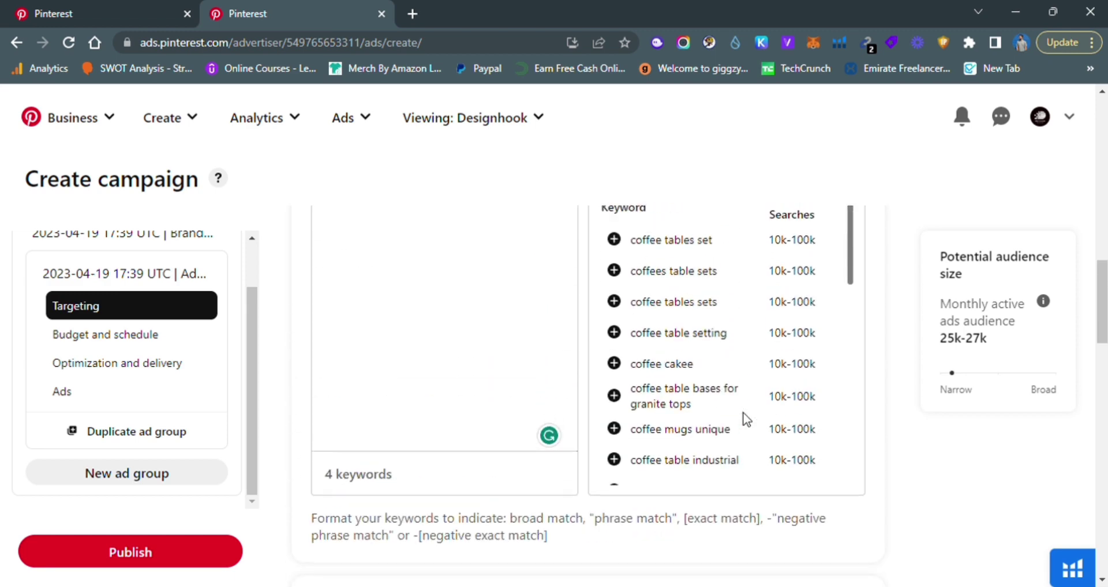
Examine the newest batch of Coffee suggestions, from "coffee tables set" onward, and review the ad group's added keywords
scroll(743, 419, "down", 5)
scroll(716, 392, "up", 4)
scroll(693, 364, "down", 3)
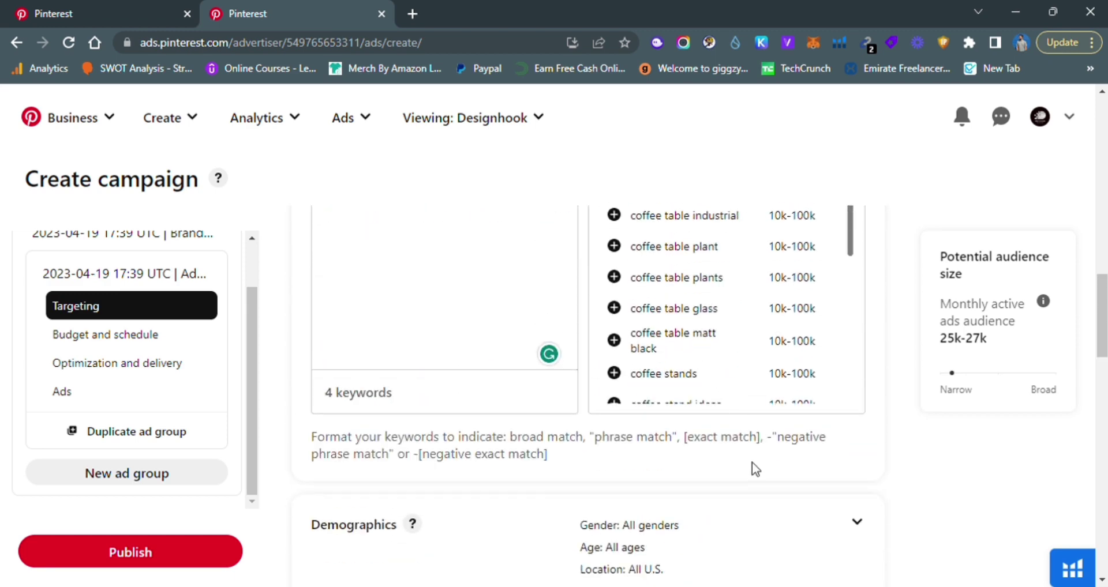
scroll(520, 347, "up", 1)
scroll(756, 381, "down", 5)
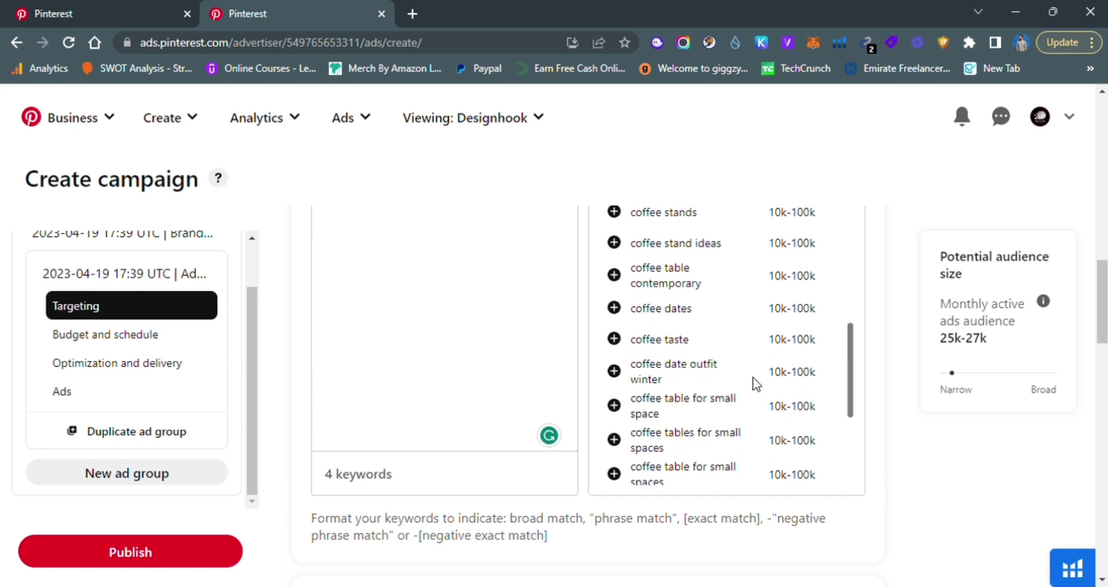
scroll(703, 521, "up", 8)
scroll(871, 411, "down", 10)
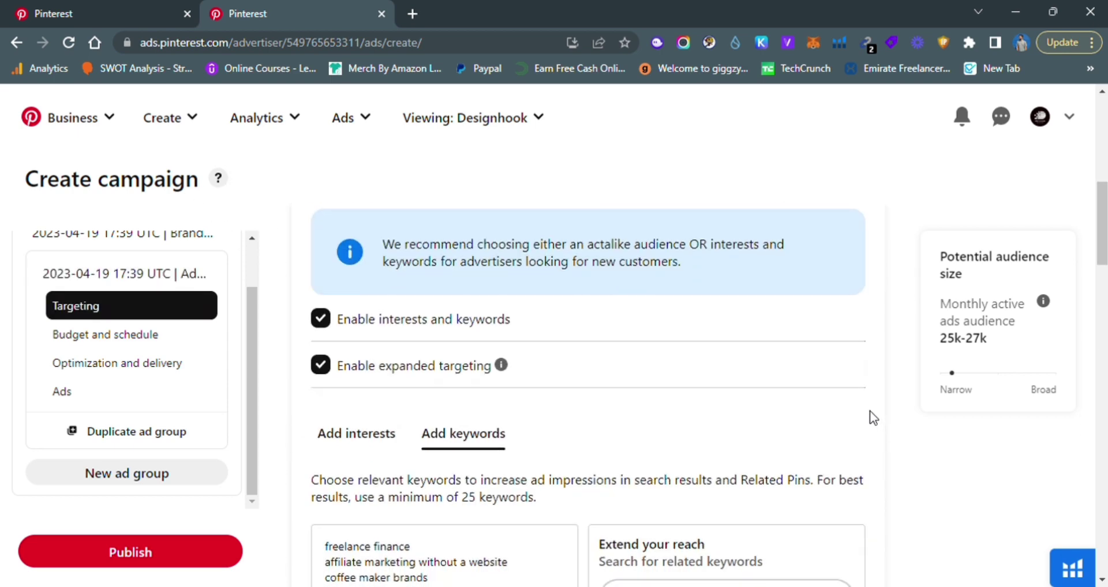
scroll(750, 375, "up", 1)
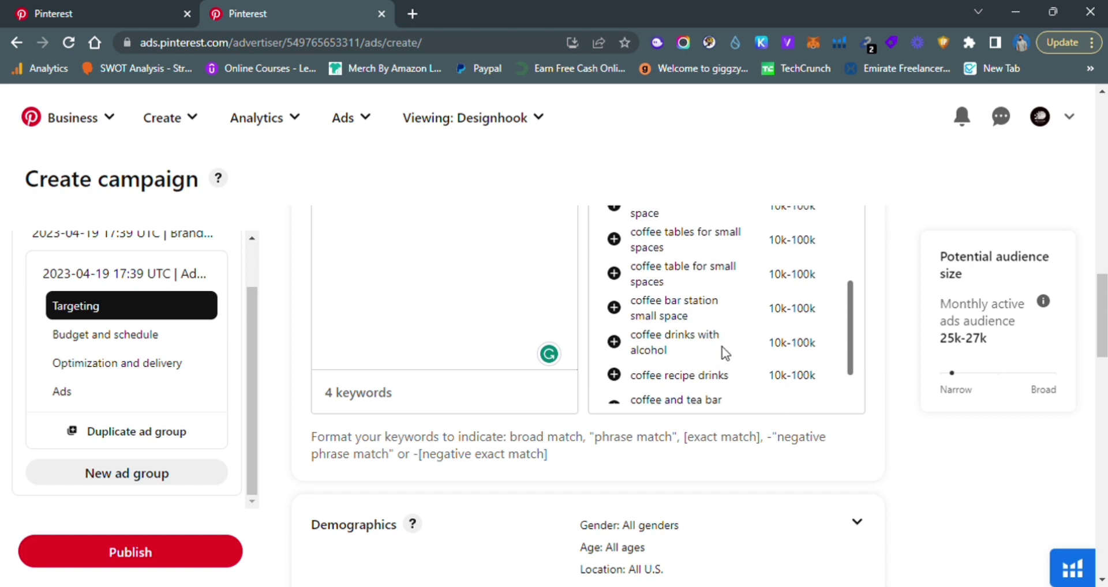
scroll(869, 411, "up", 5)
scroll(854, 418, "down", 7)
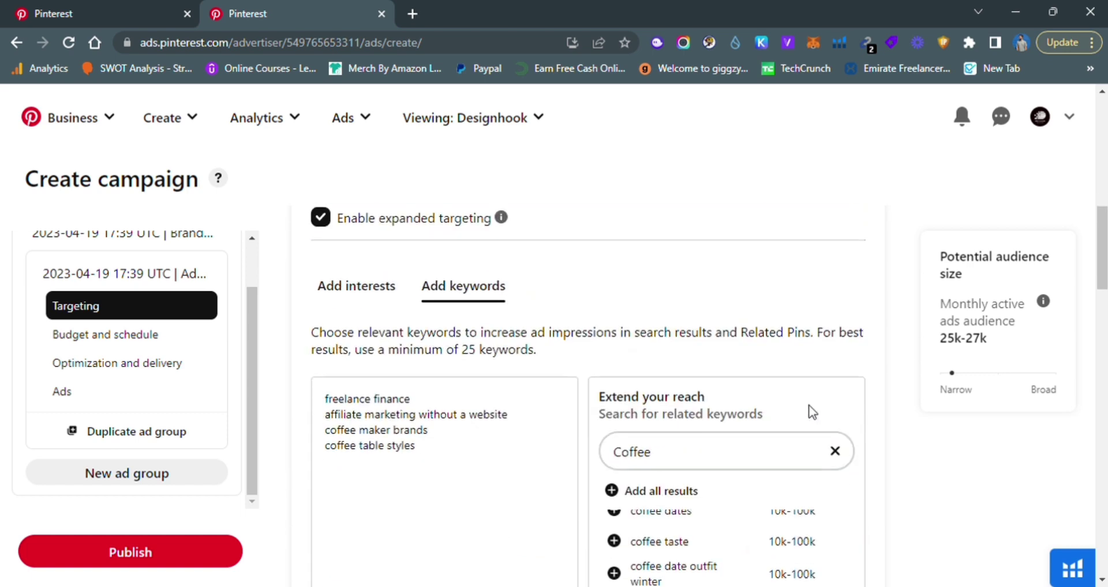
Try annotating the keyword "freelance finance" in the ad group's keyword list with the search volume 1k
left_click_drag(420, 289, 325, 241)
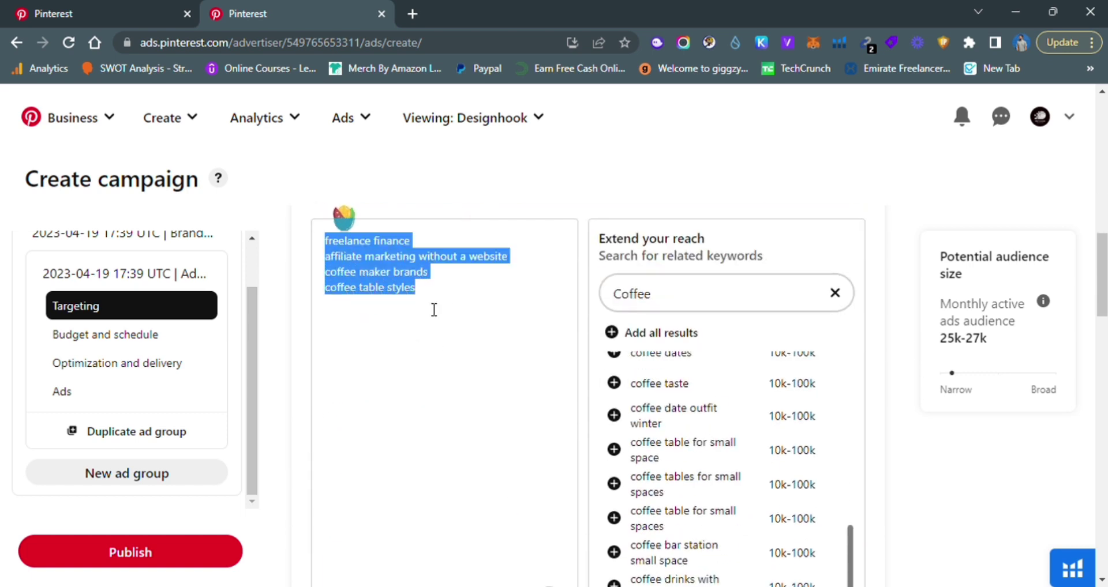
left_click(436, 252)
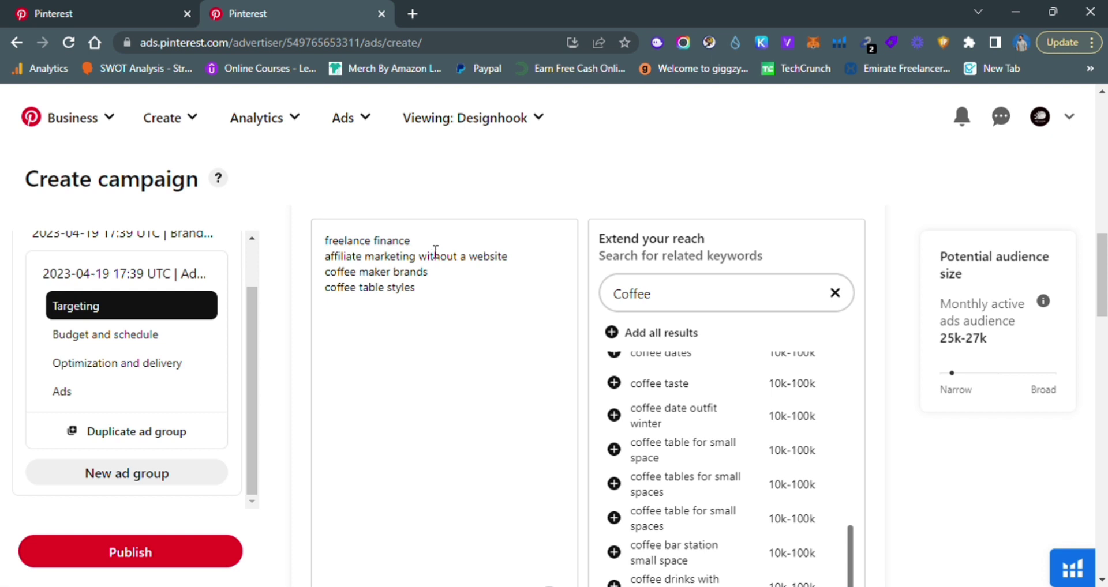
type("k")
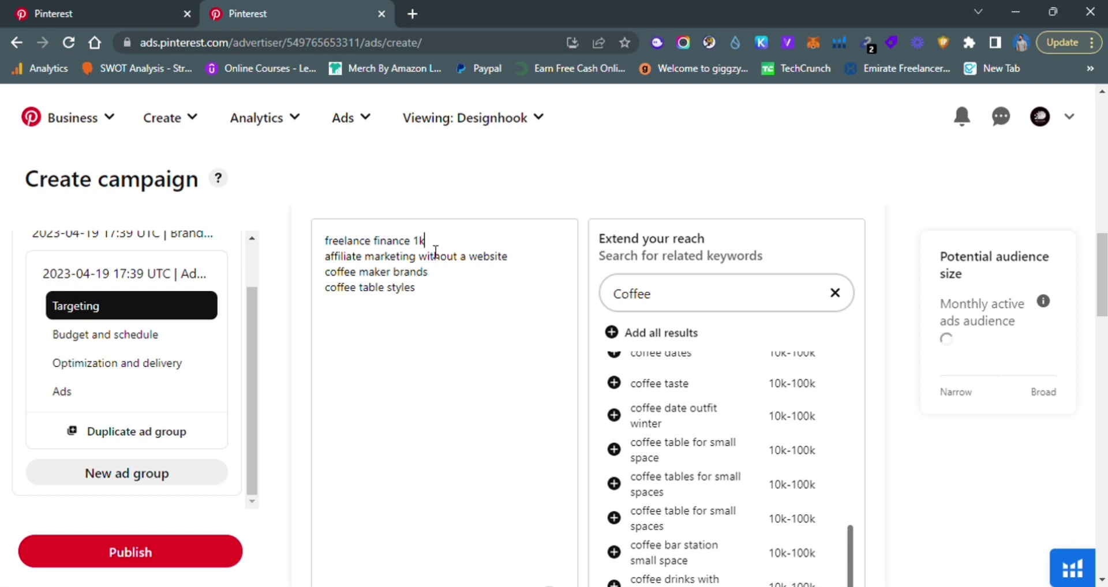
type(" 100")
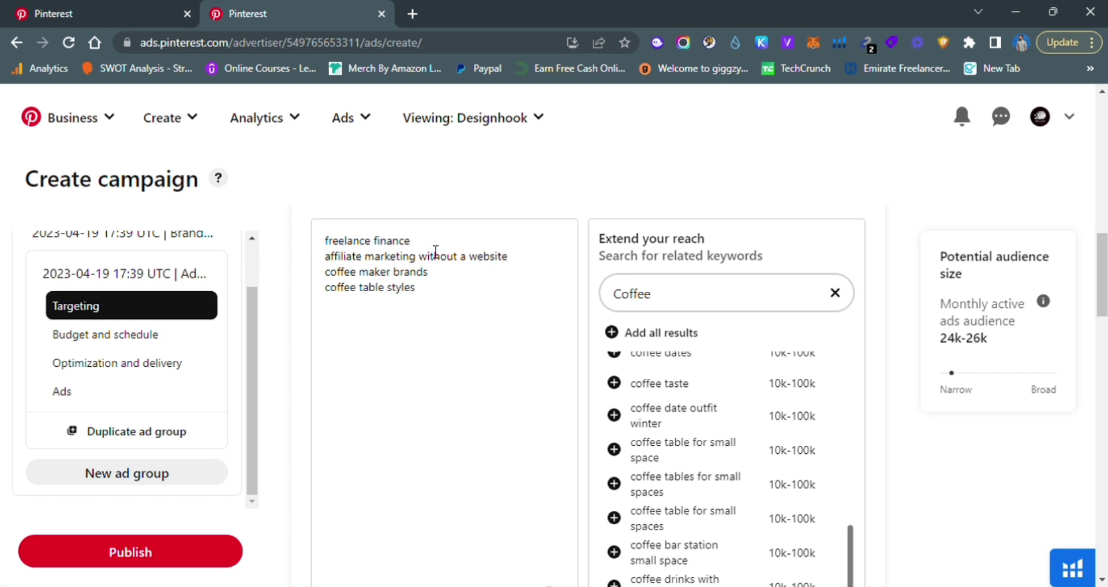
Clear the term "Coffee" from the related keyword search
left_click(635, 293)
double_click(632, 294)
key("BackSpace")
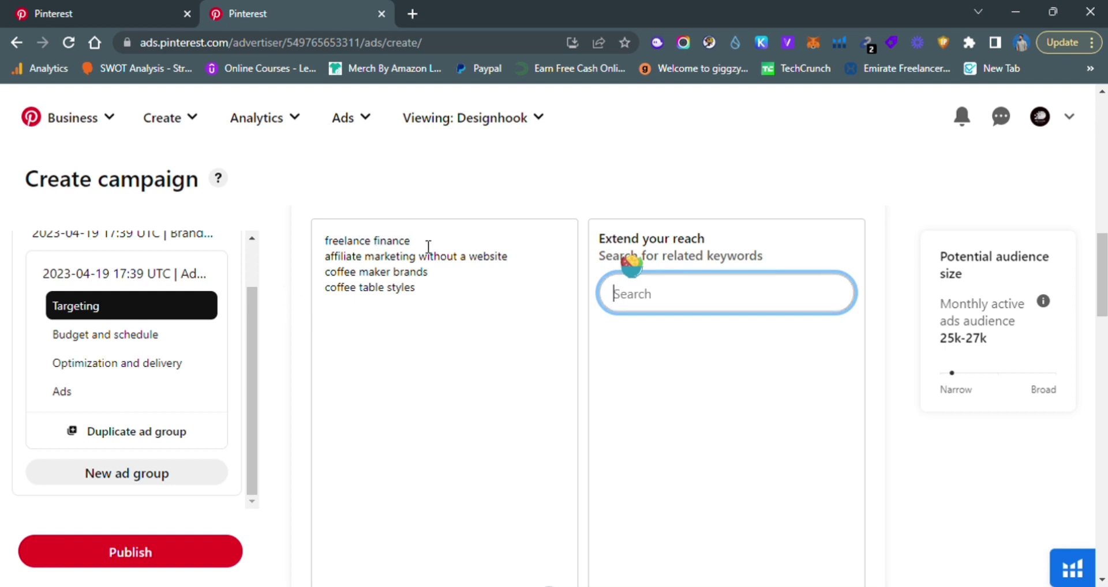
Switch to the Pinterest business hub tab and open the Idea Pin builder
left_click(84, 7)
left_click(184, 118)
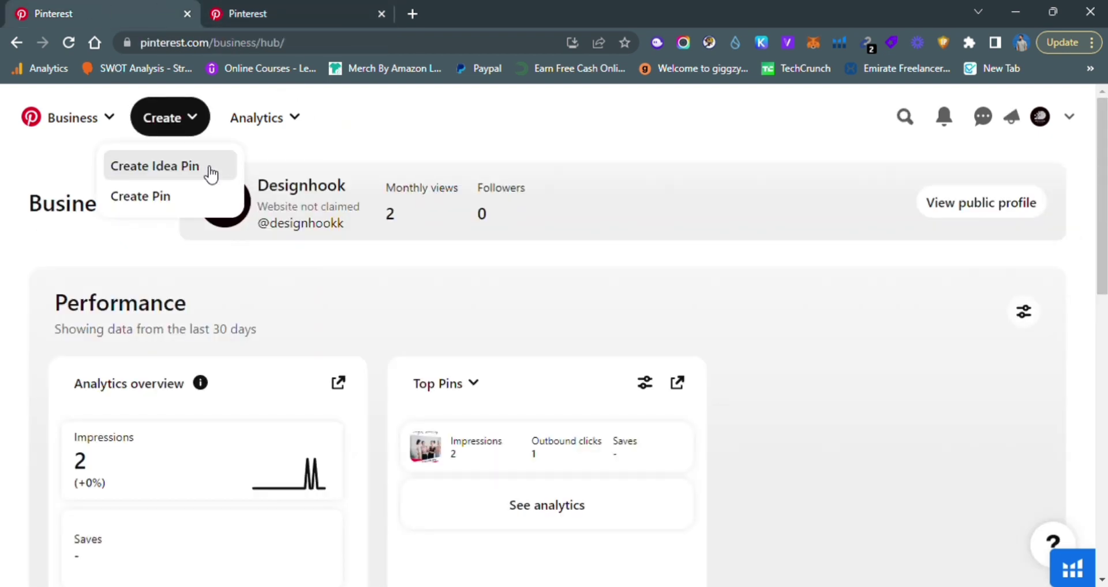
left_click(211, 173)
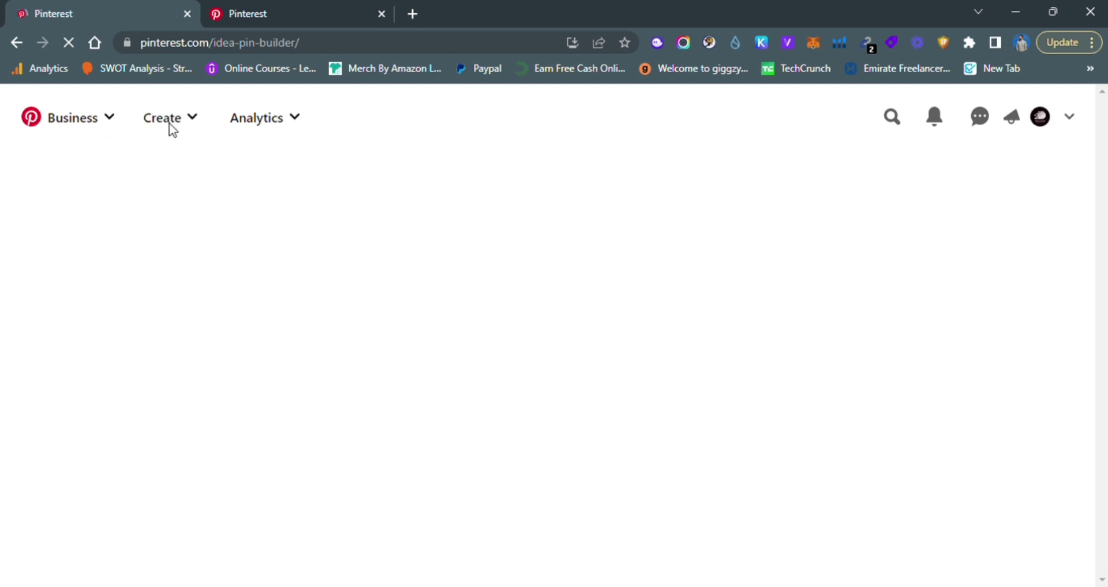
left_click(176, 125)
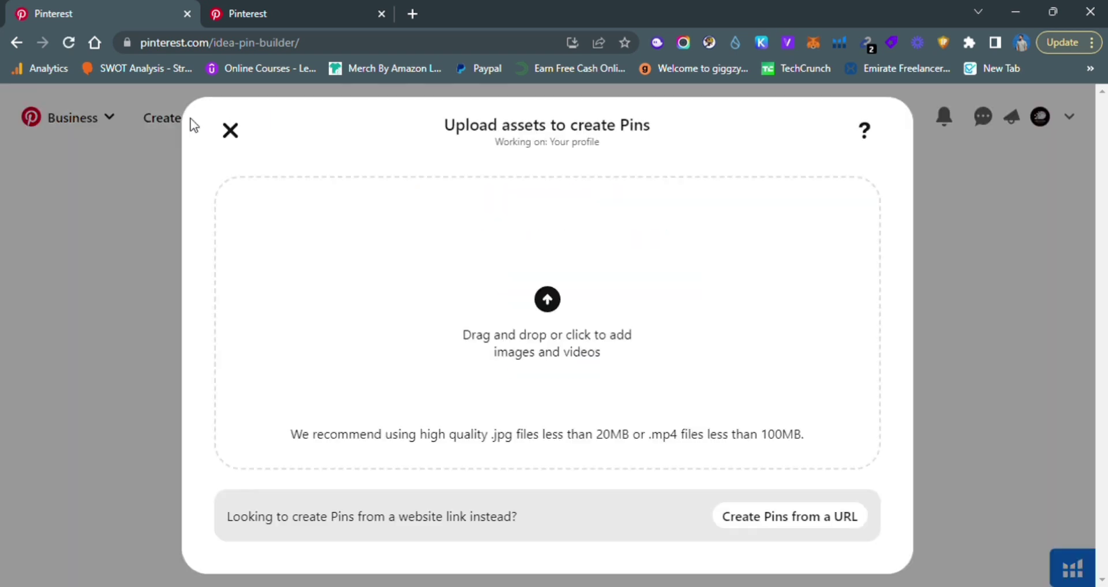
left_click(230, 131)
left_click(541, 306)
left_click(242, 137)
left_click(173, 120)
left_click(153, 198)
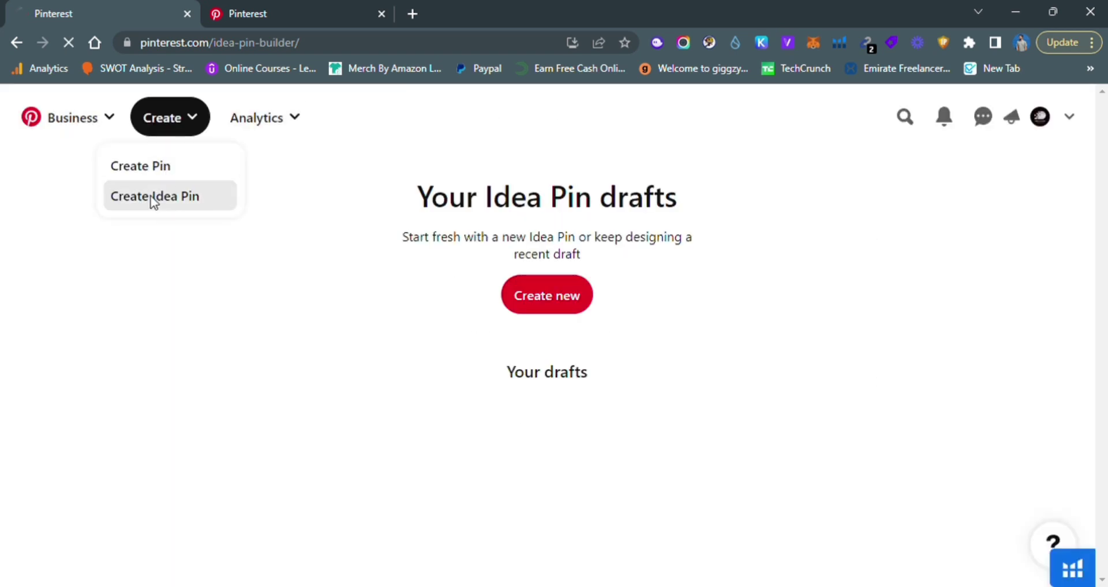
left_click(192, 119)
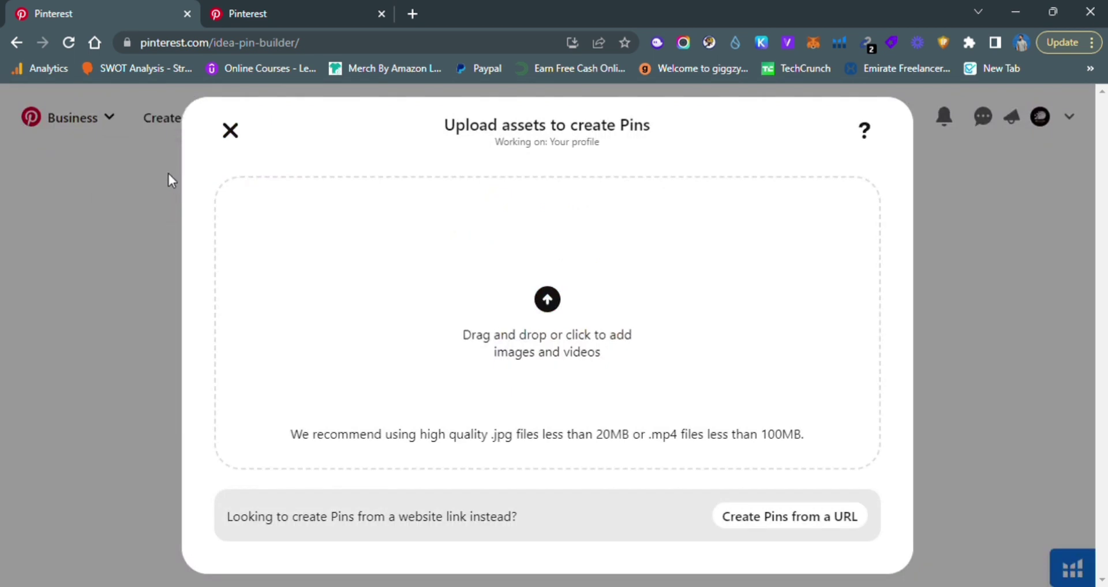
left_click(229, 133)
Start a new standard Pin and place the cursor in its title
left_click(178, 127)
left_click(167, 168)
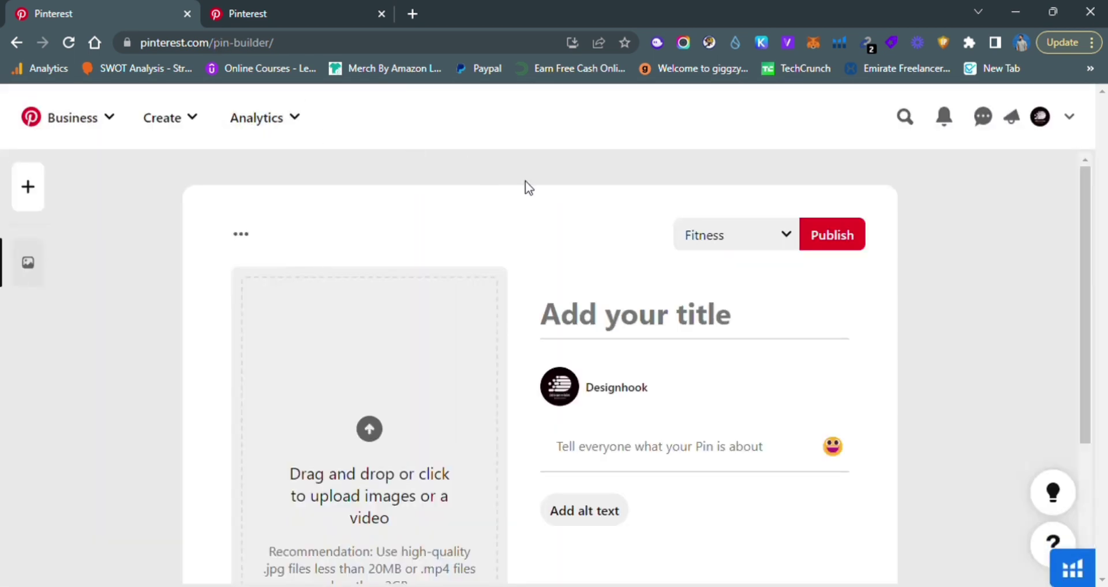
left_click(621, 328)
Copy "affiliate marketing without a website" from the ad group's keyword list into the Pin title and capitalize its first letter
left_click(277, 14)
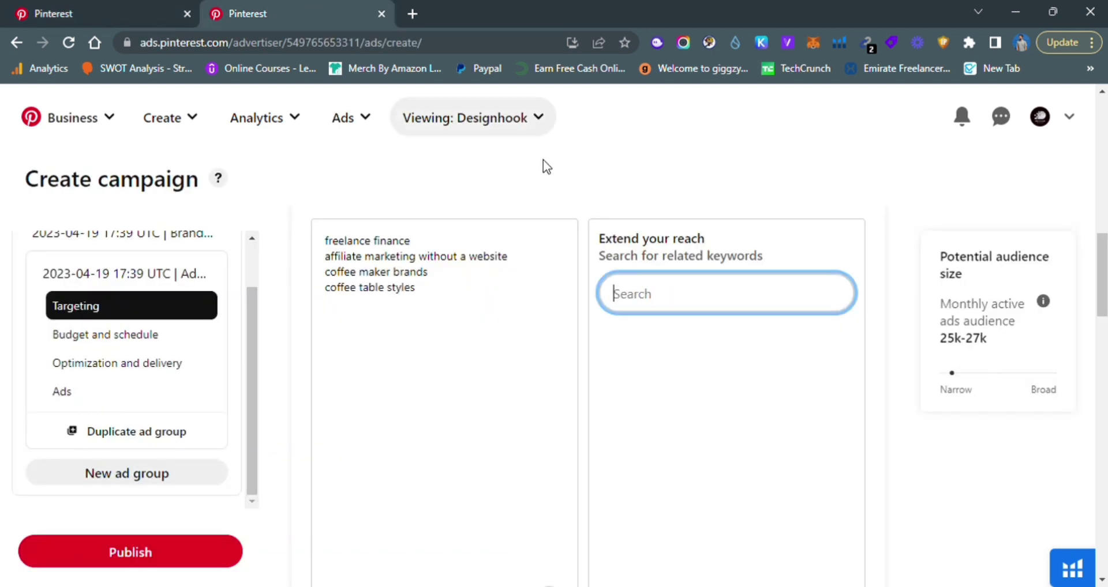
left_click_drag(324, 257, 512, 257)
key("ctrl+c")
left_click(116, 12)
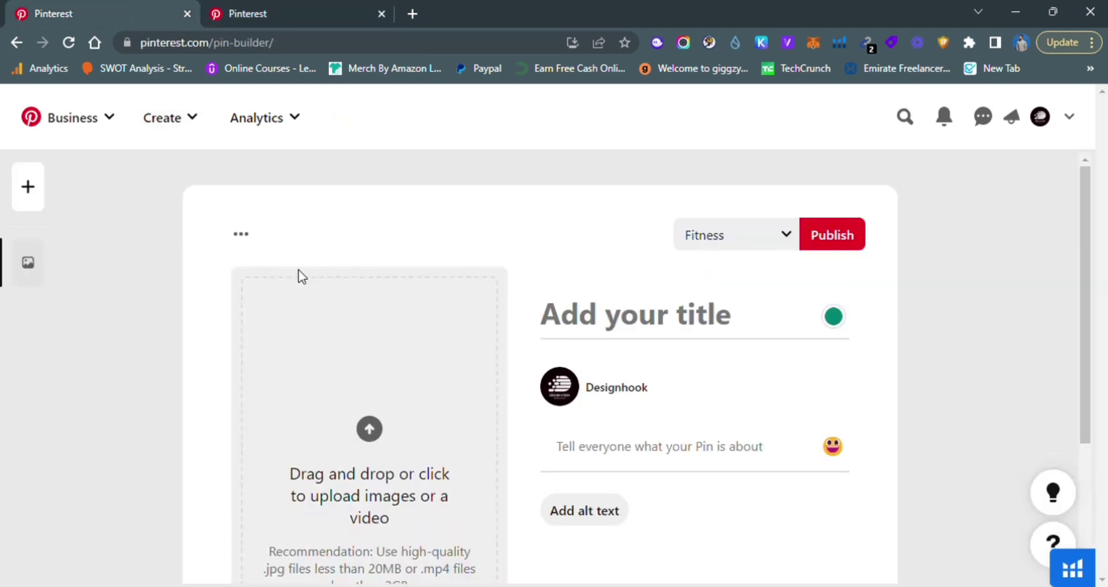
key("ctrl+v")
left_click_drag(562, 327, 543, 324)
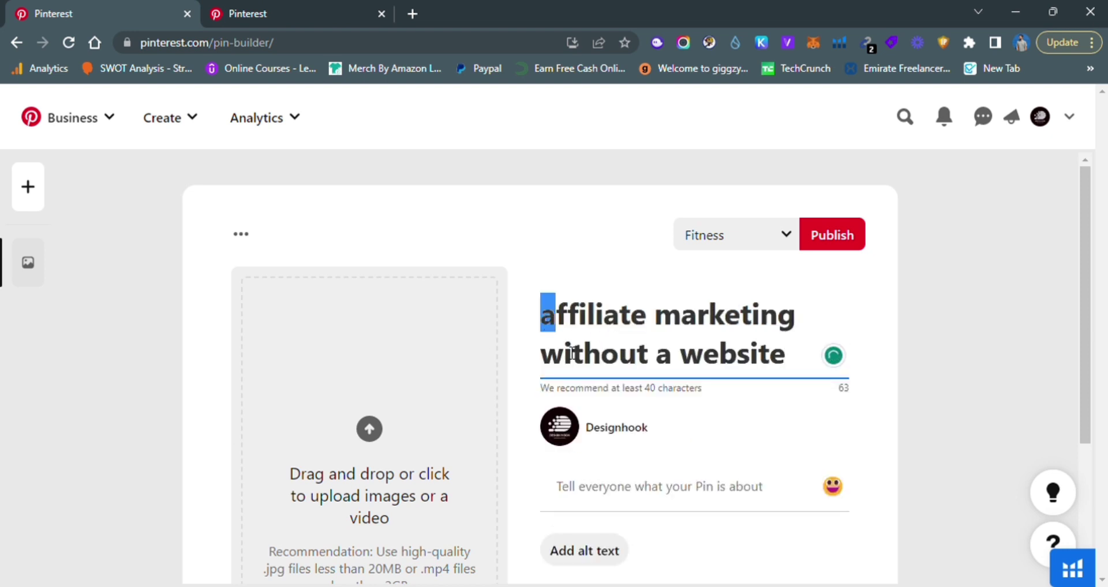
type("A")
left_click(674, 391)
Review the Pin's title, description and destination link fields for where the keyword can be used
scroll(674, 391, "down", 1)
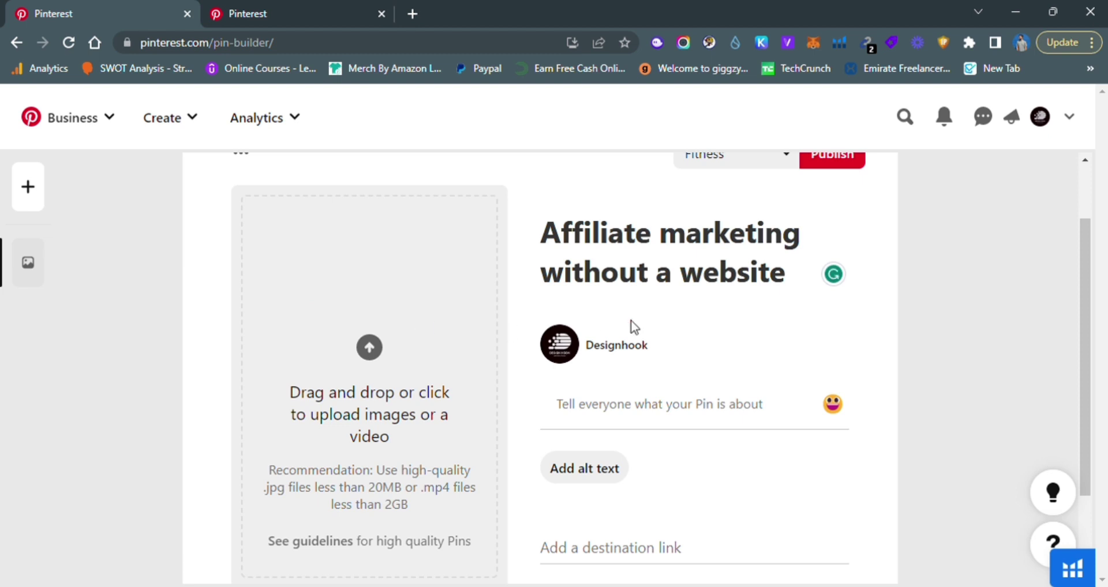
left_click(664, 404)
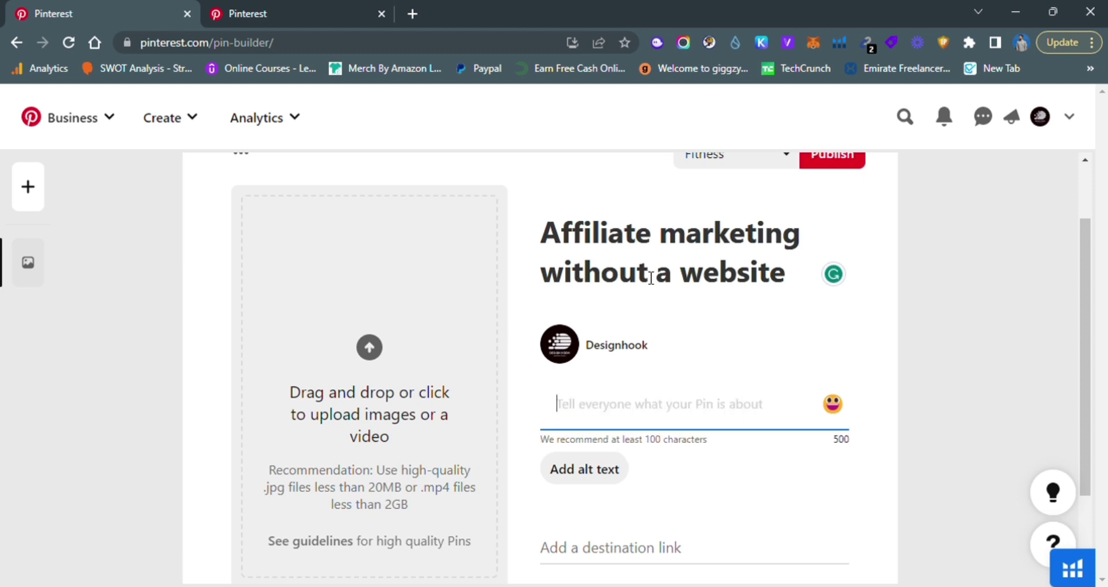
left_click_drag(541, 236, 789, 278)
left_click(789, 278)
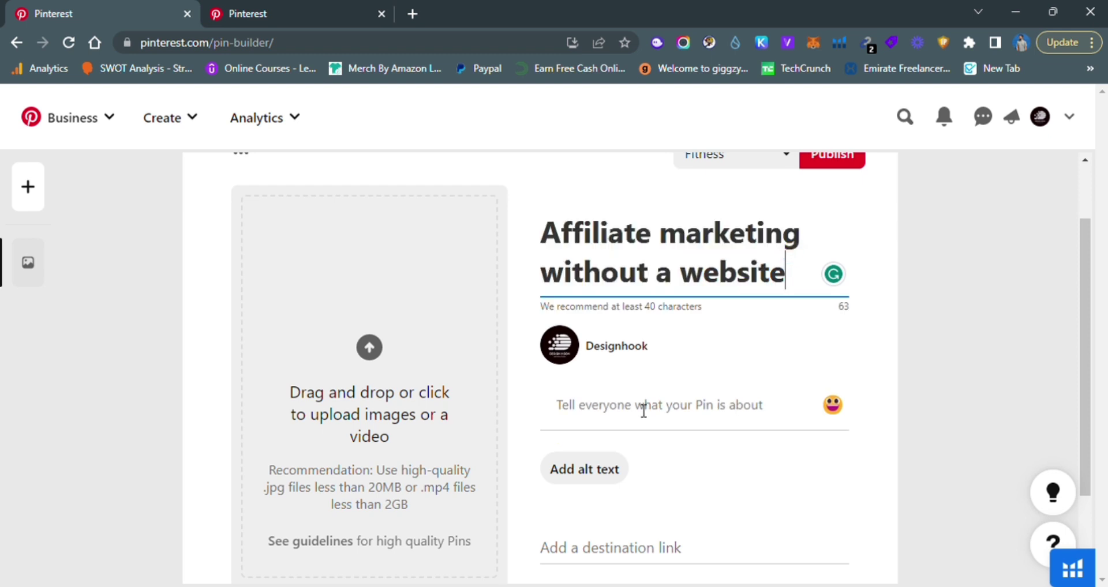
left_click(644, 410)
scroll(664, 512, "down", 1)
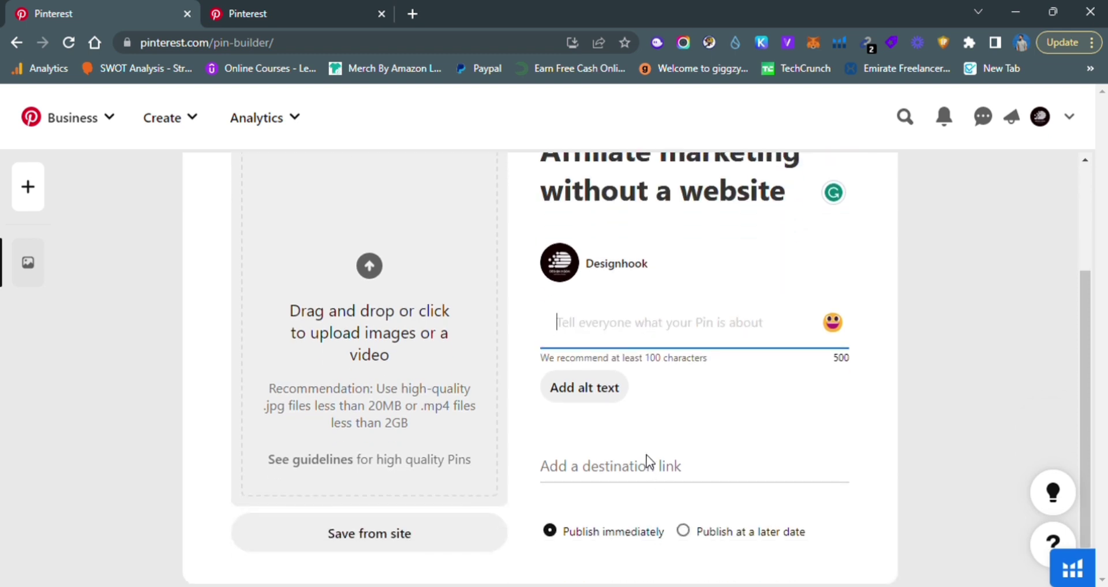
scroll(648, 462, "up", 1)
Return to the campaign's keyword targeting and activate the related keyword search
left_click(210, 17)
left_click(678, 292)
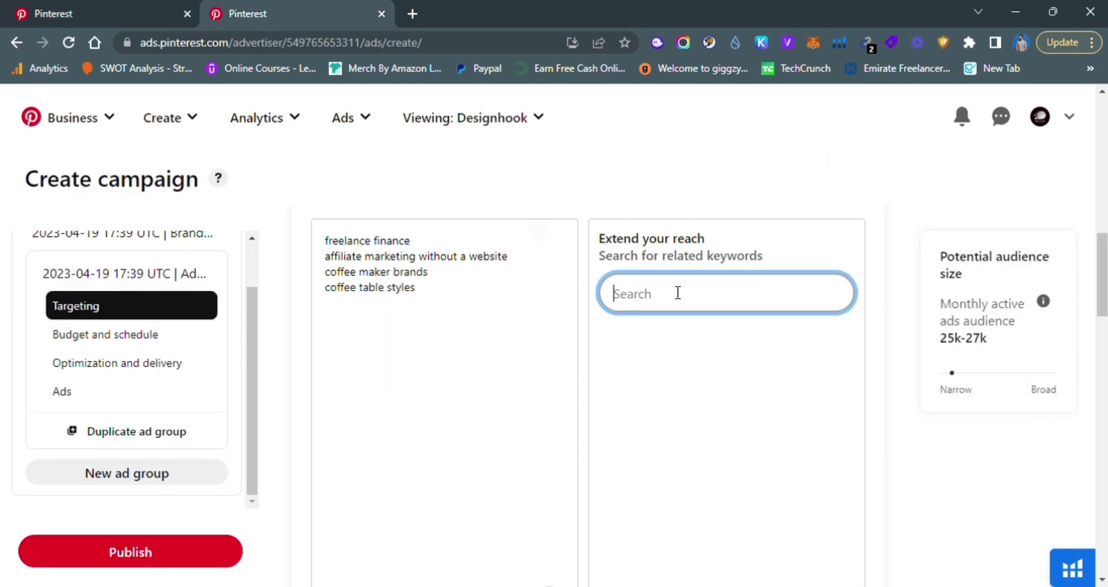